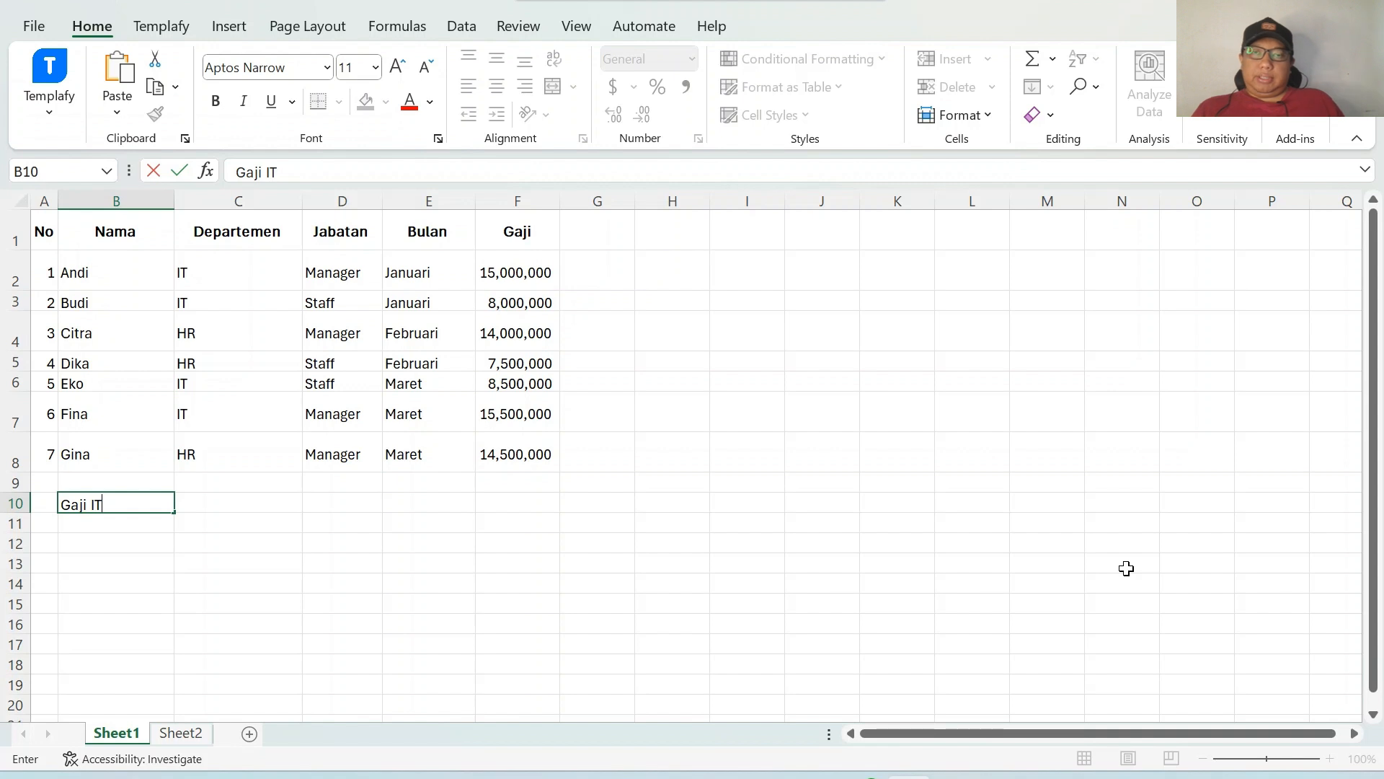
click(1066, 587)
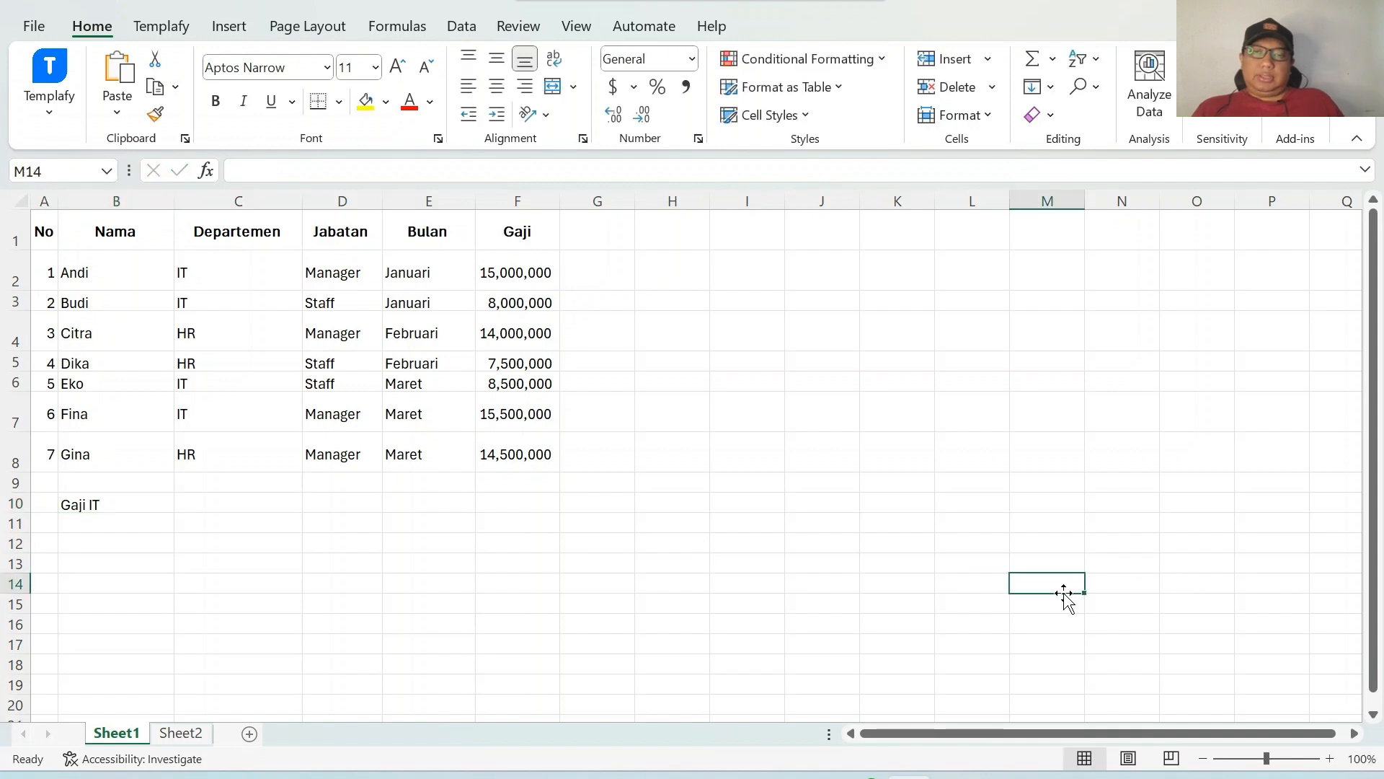
drag(43, 232, 495, 454)
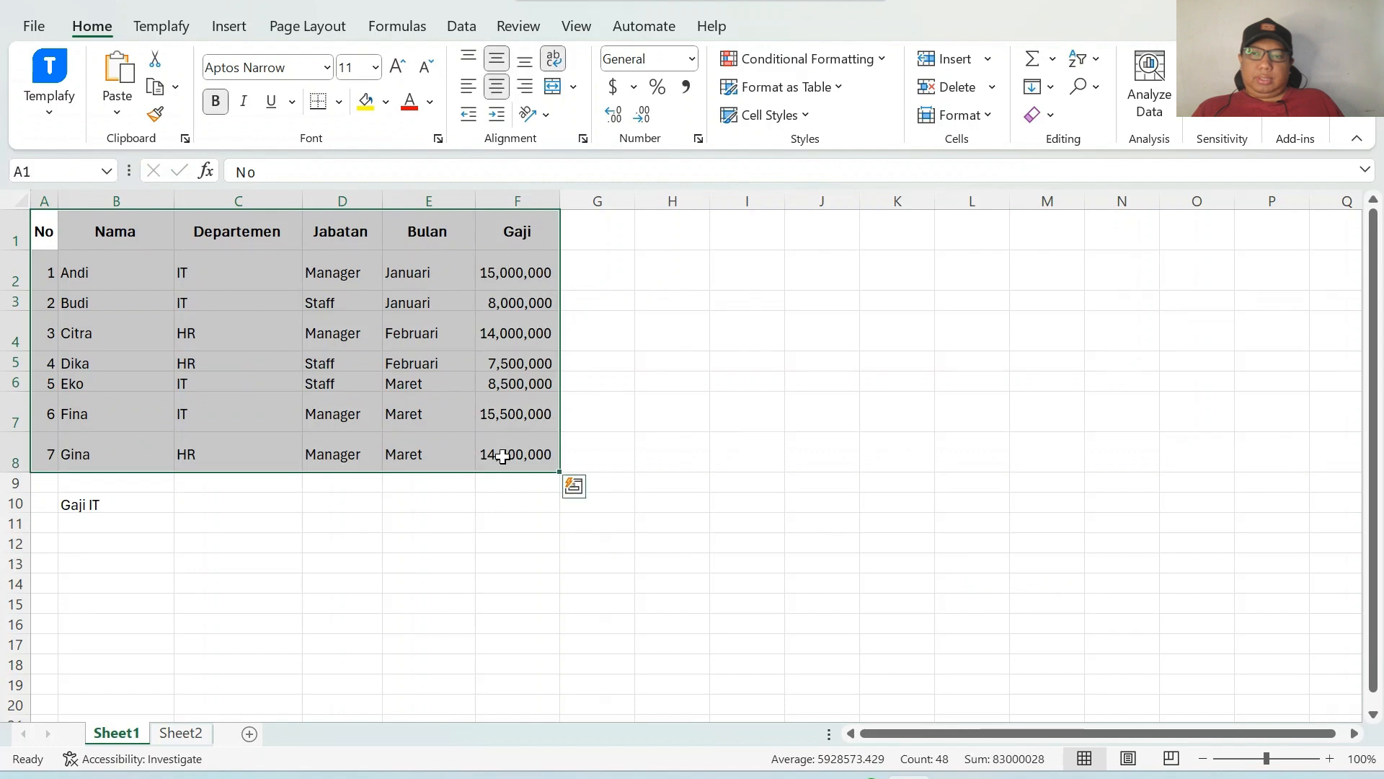
click(426, 367)
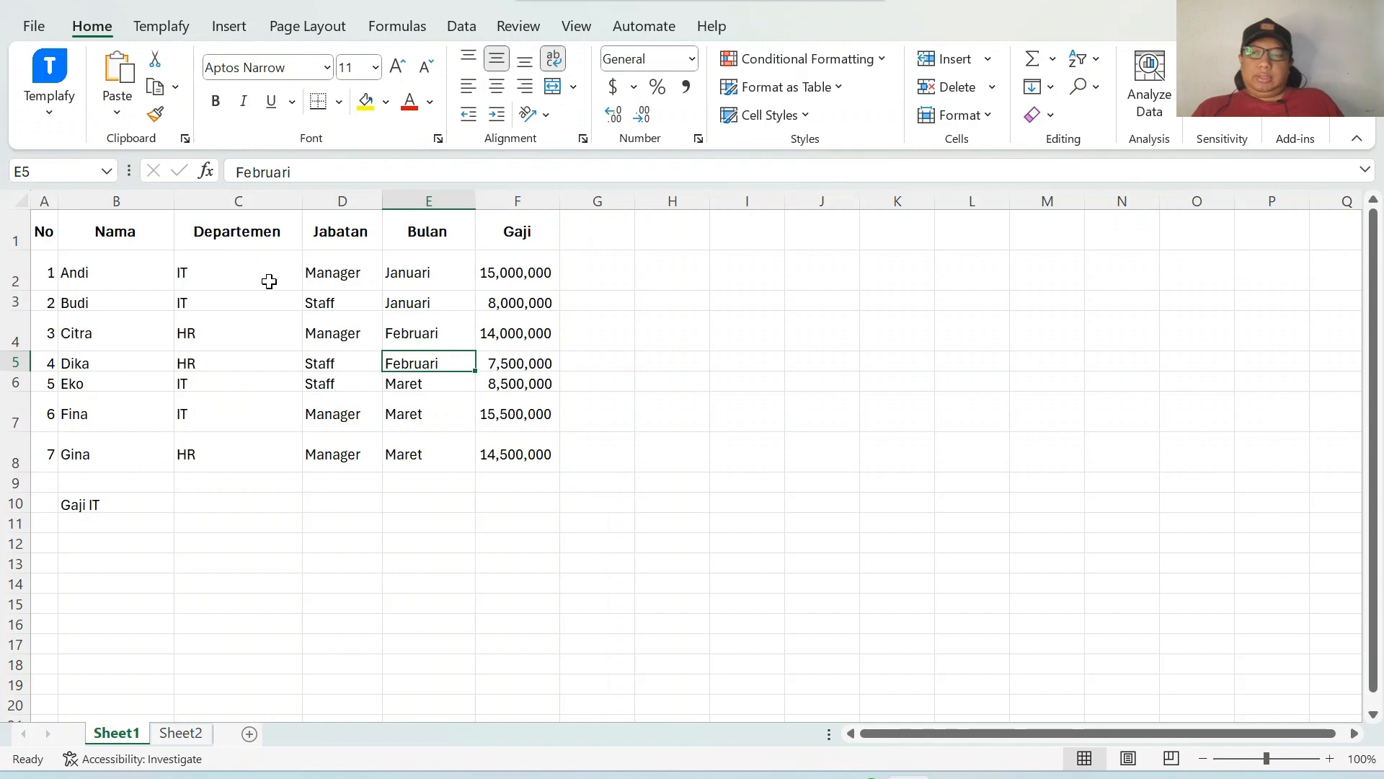
click(212, 503)
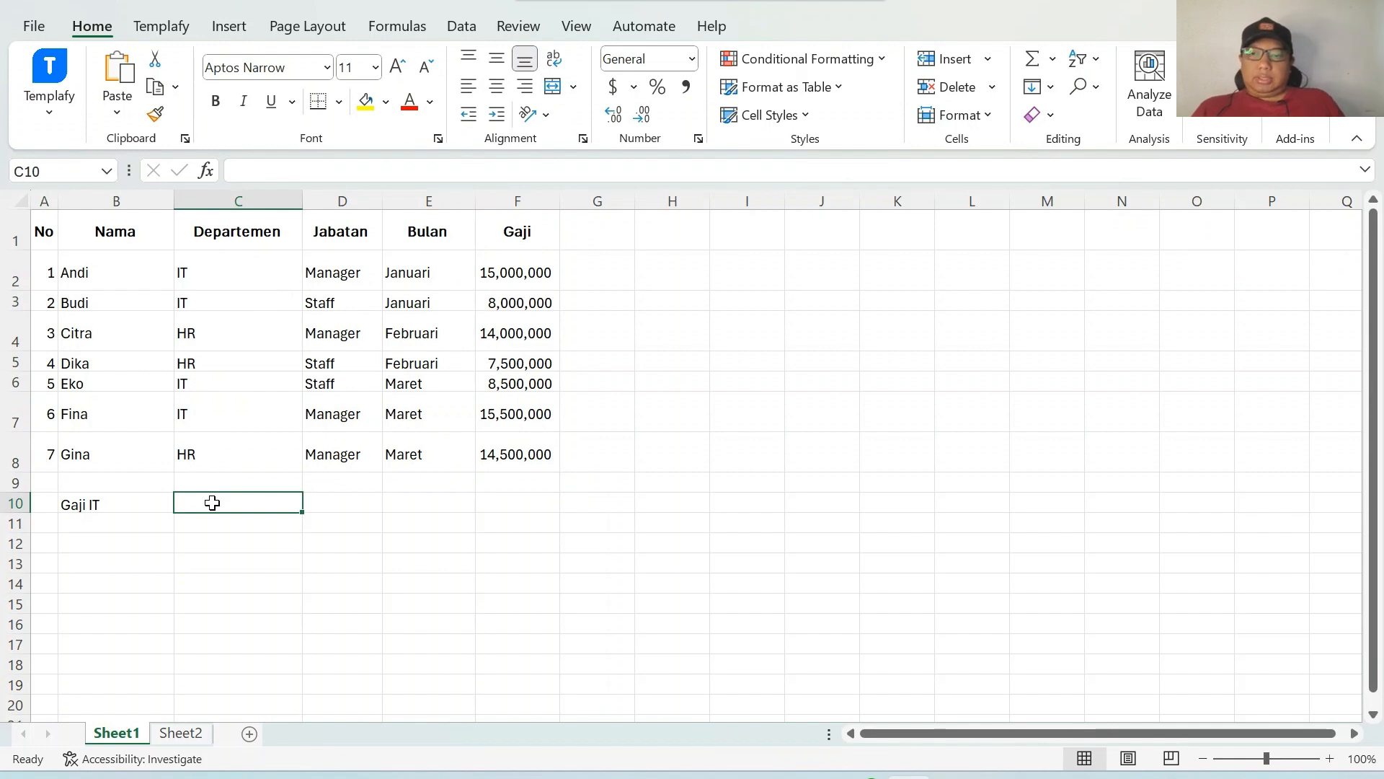
click(137, 508)
Enter =SUMIF(C2:C8,"IT",F2:F8) in C10 to total the Gaji of the IT department.
click(213, 501)
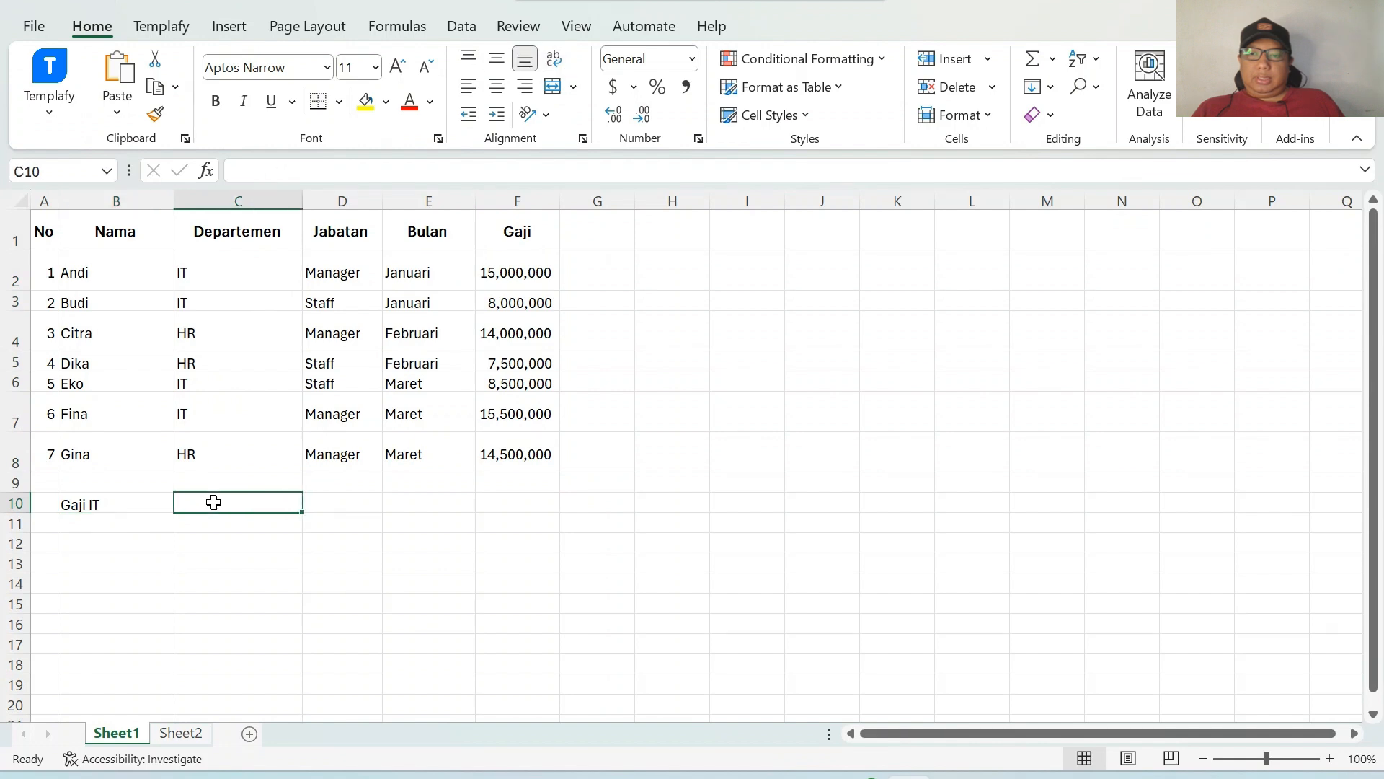
text(=)
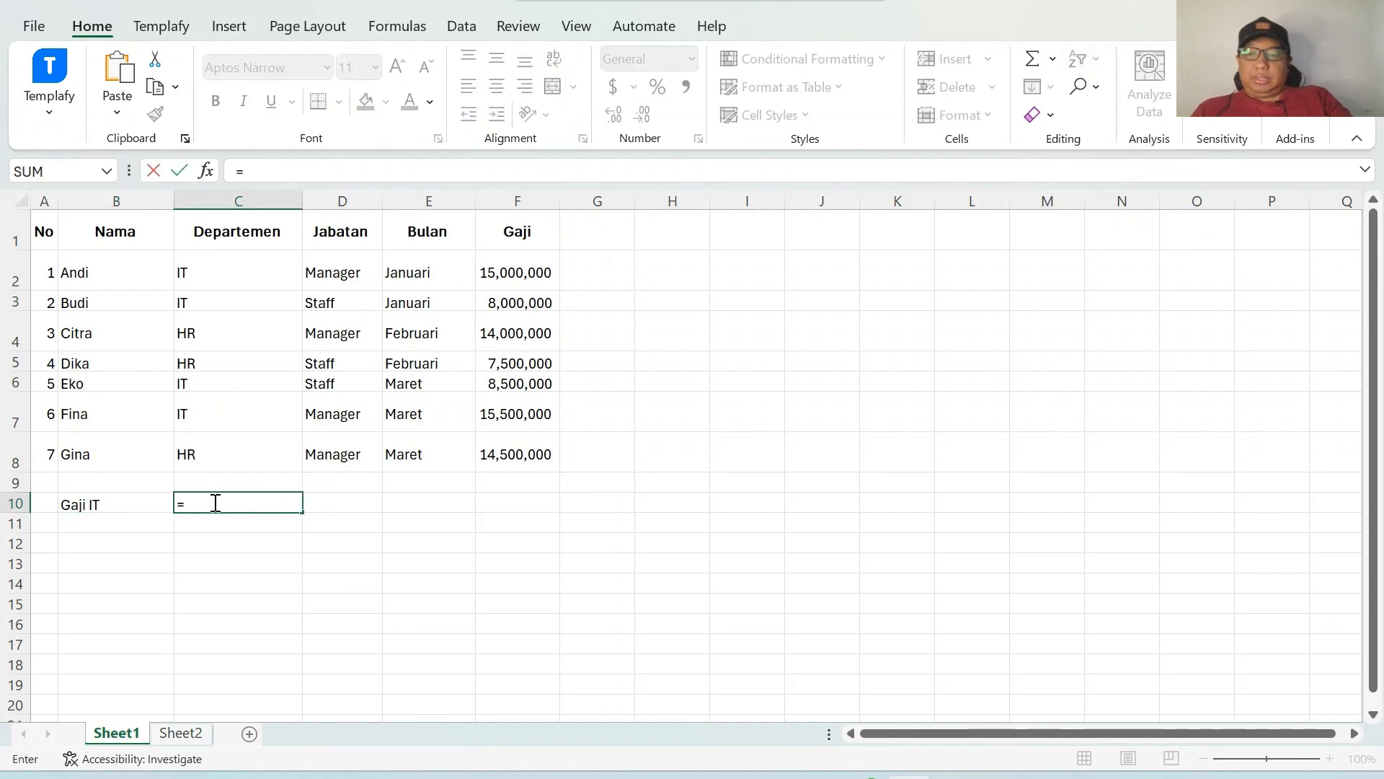
text(sumif)
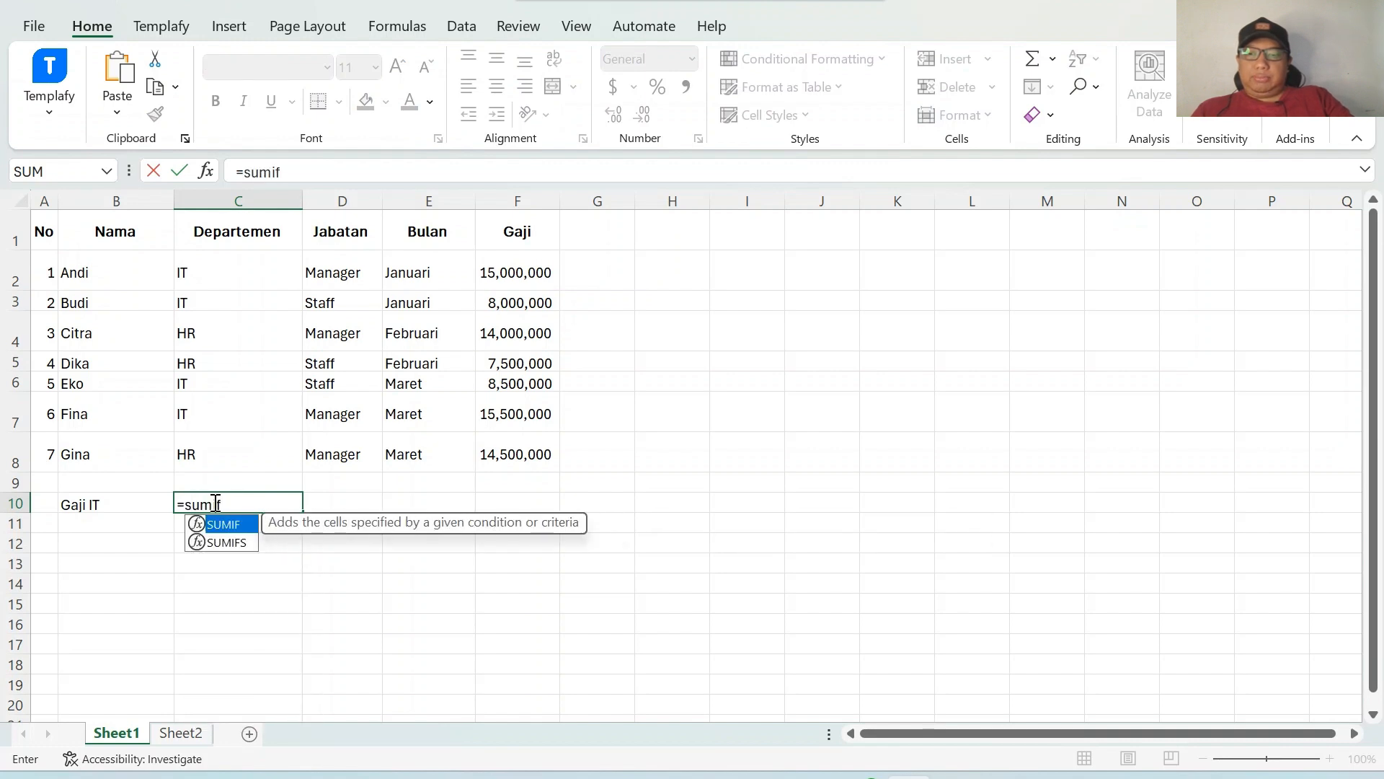
text(()
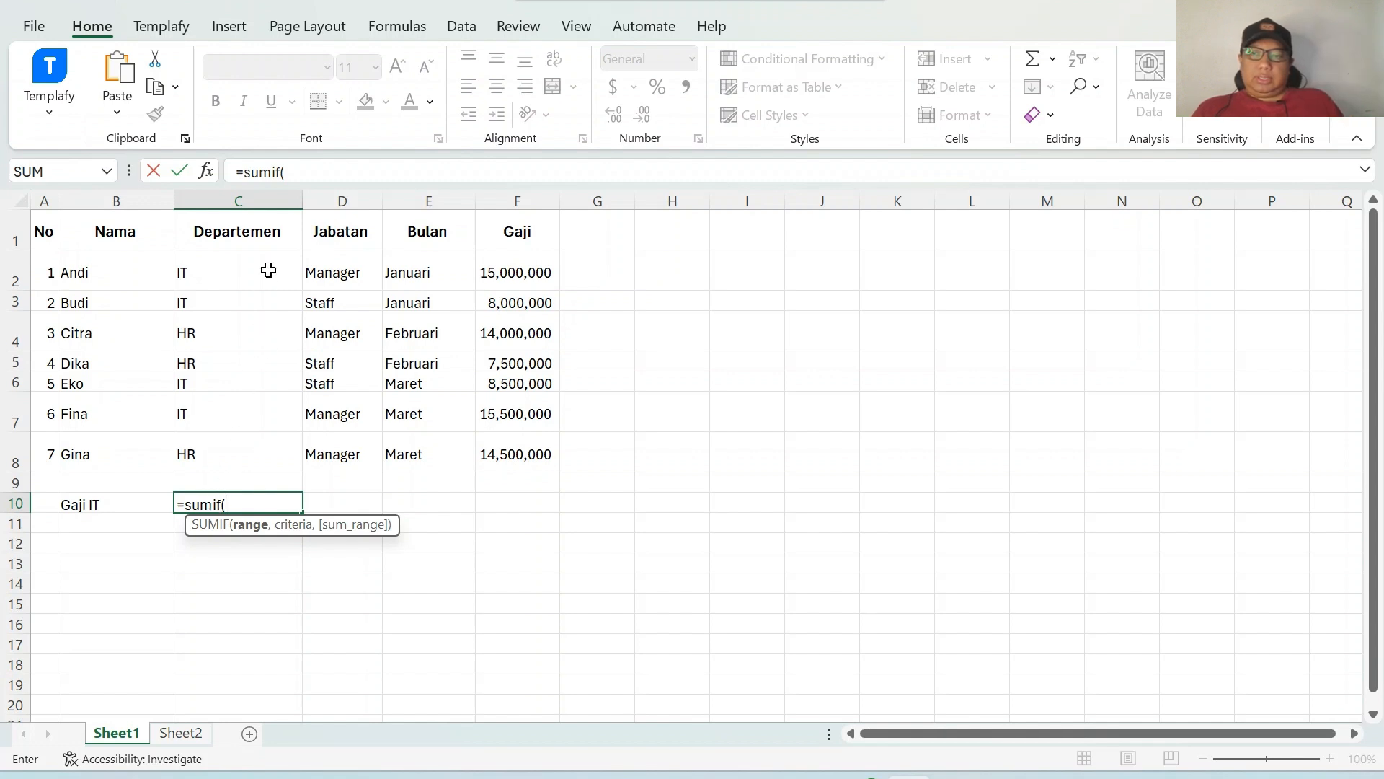
drag(268, 270, 260, 449)
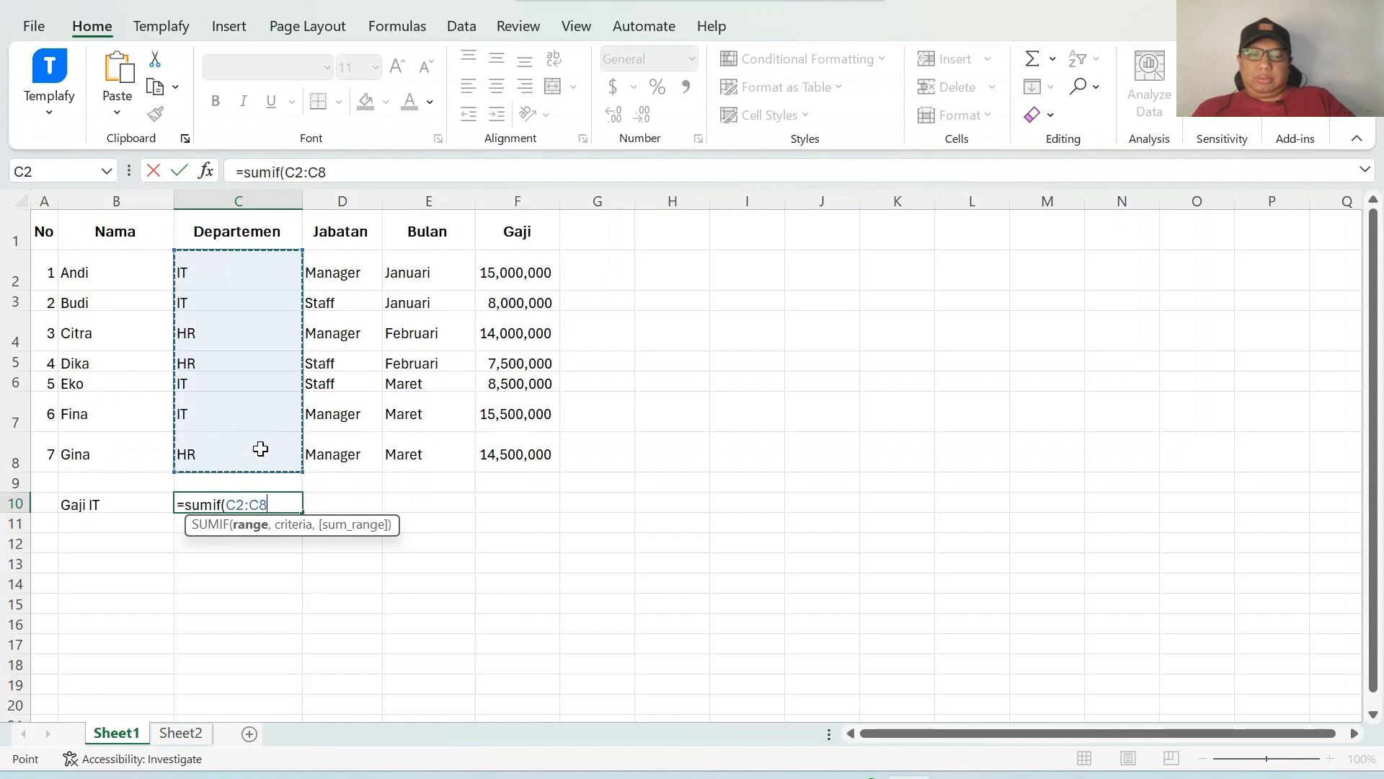
text(,")
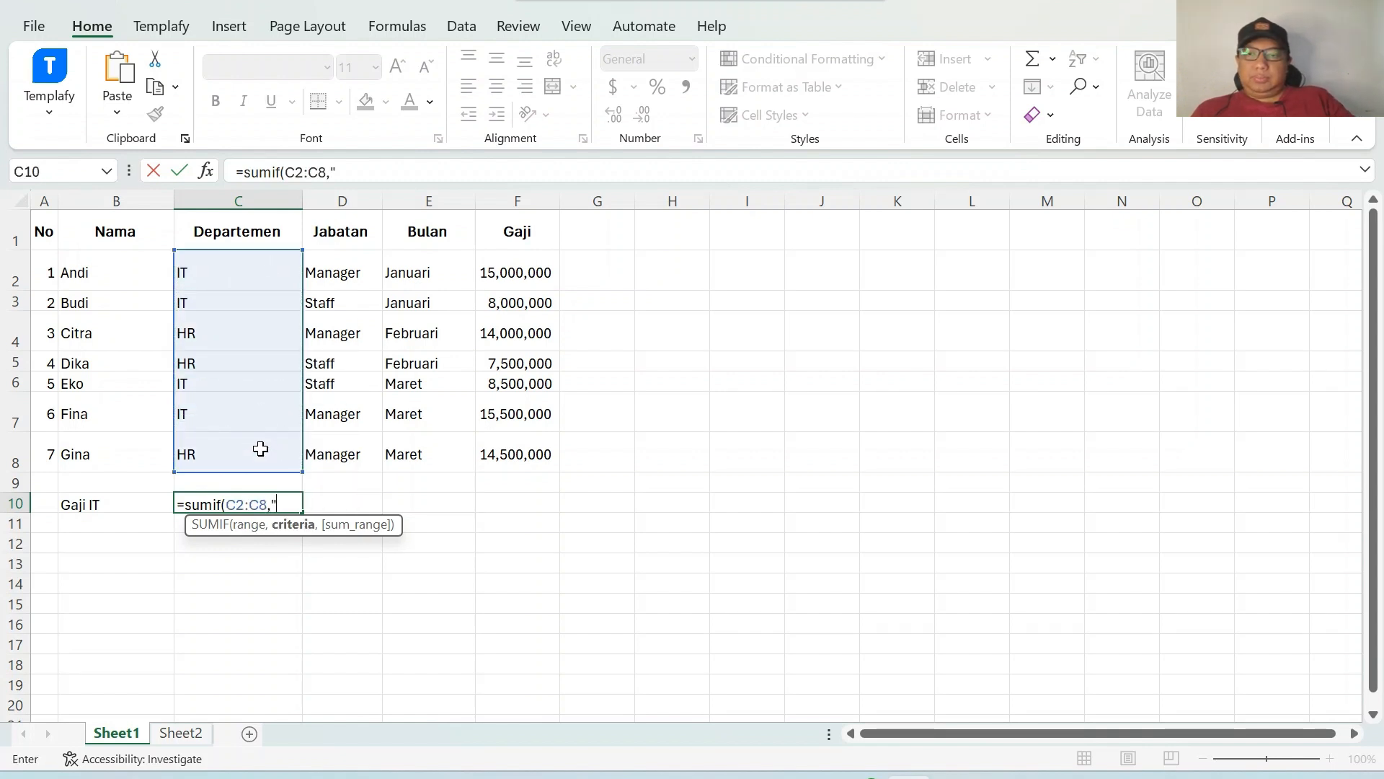
text(I)
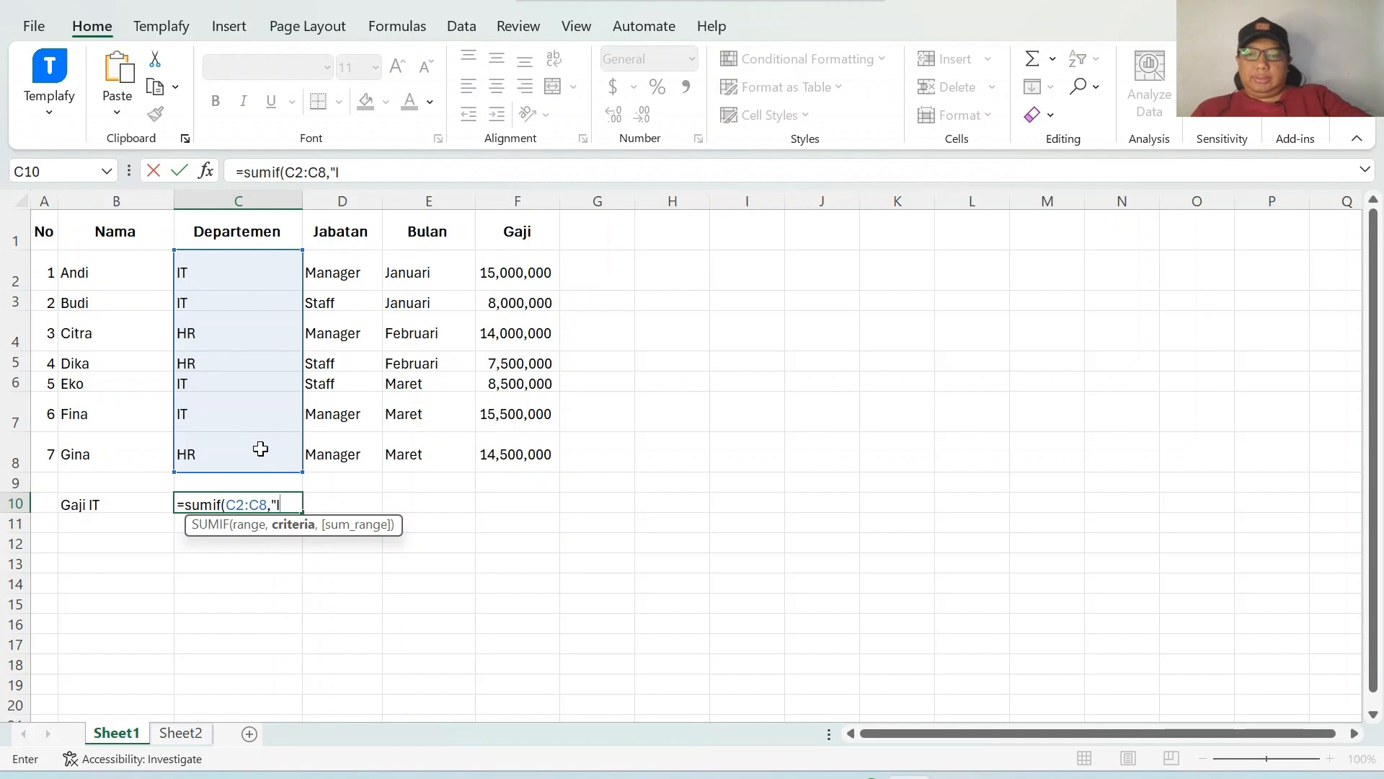
text(T")
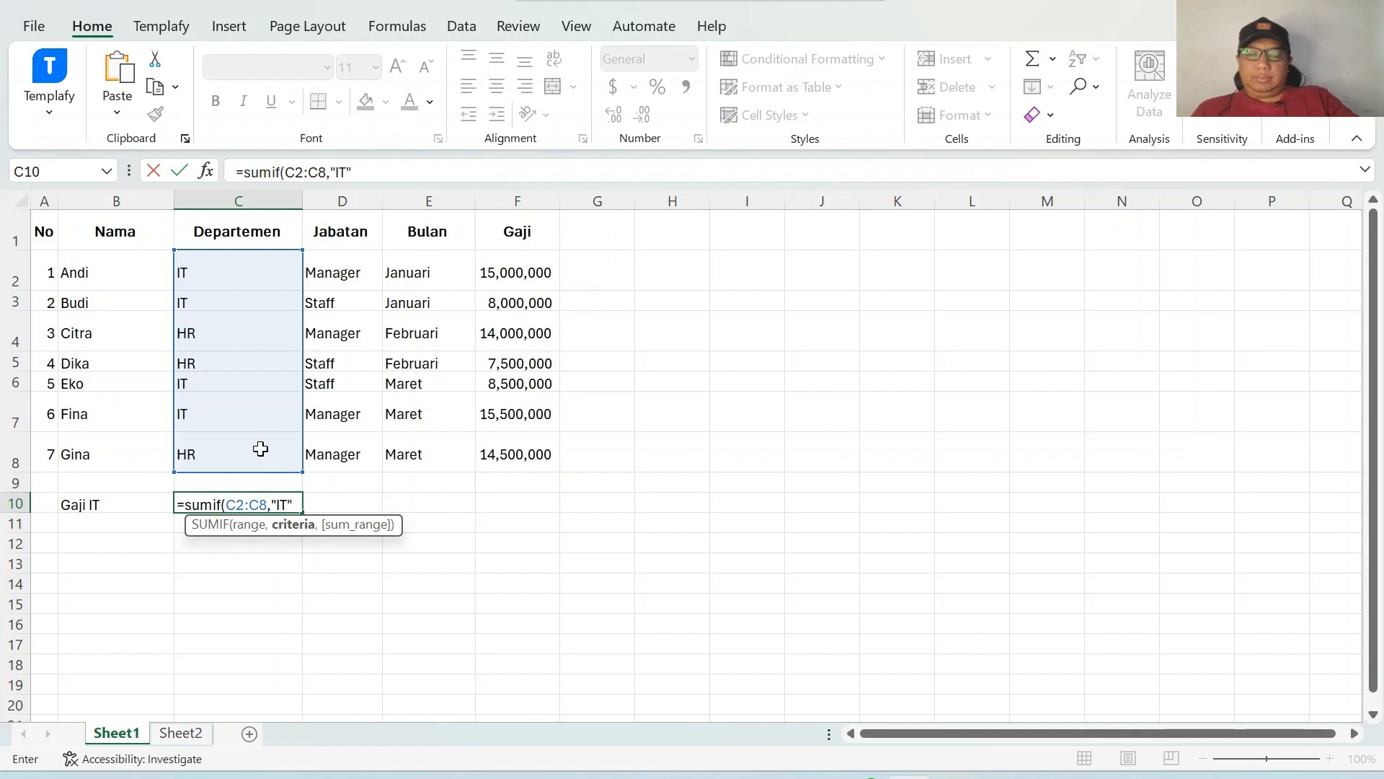
text(,)
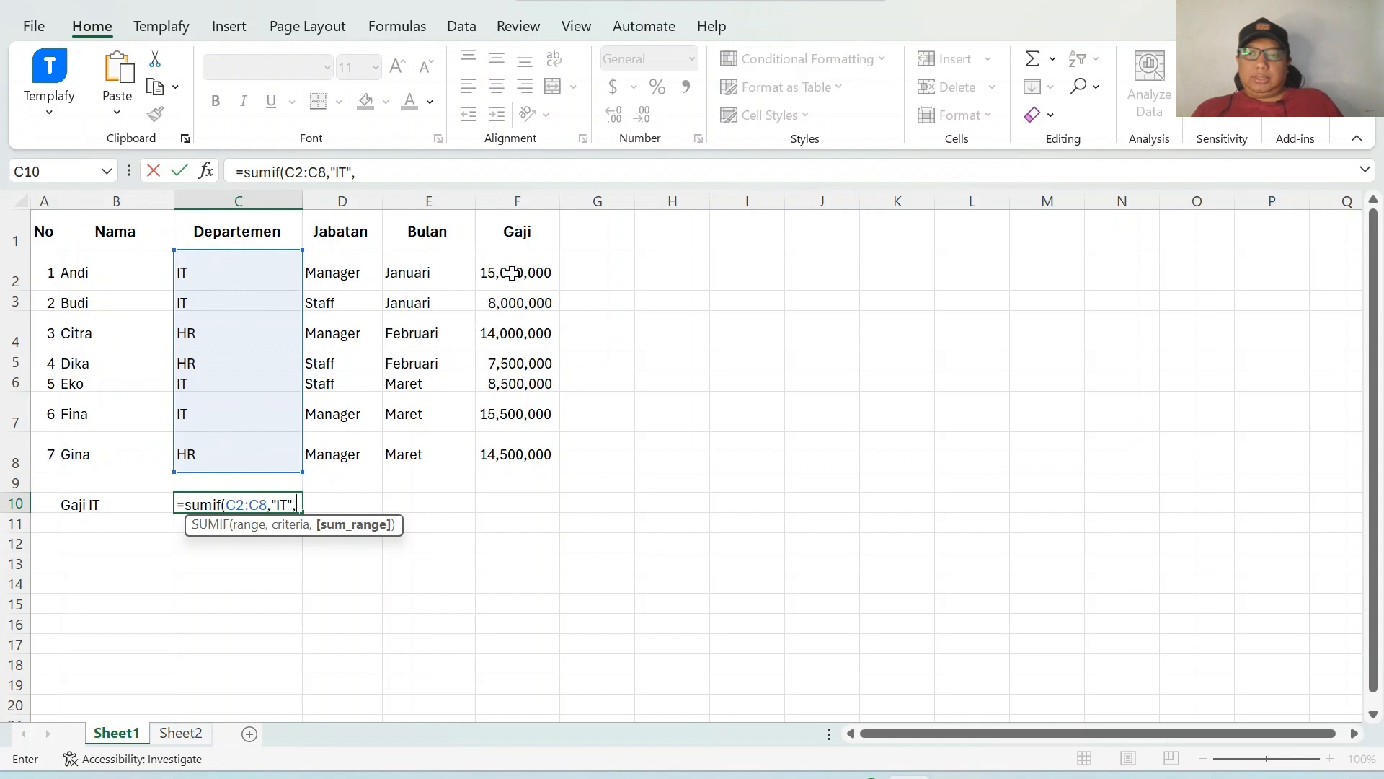
drag(512, 272, 524, 443)
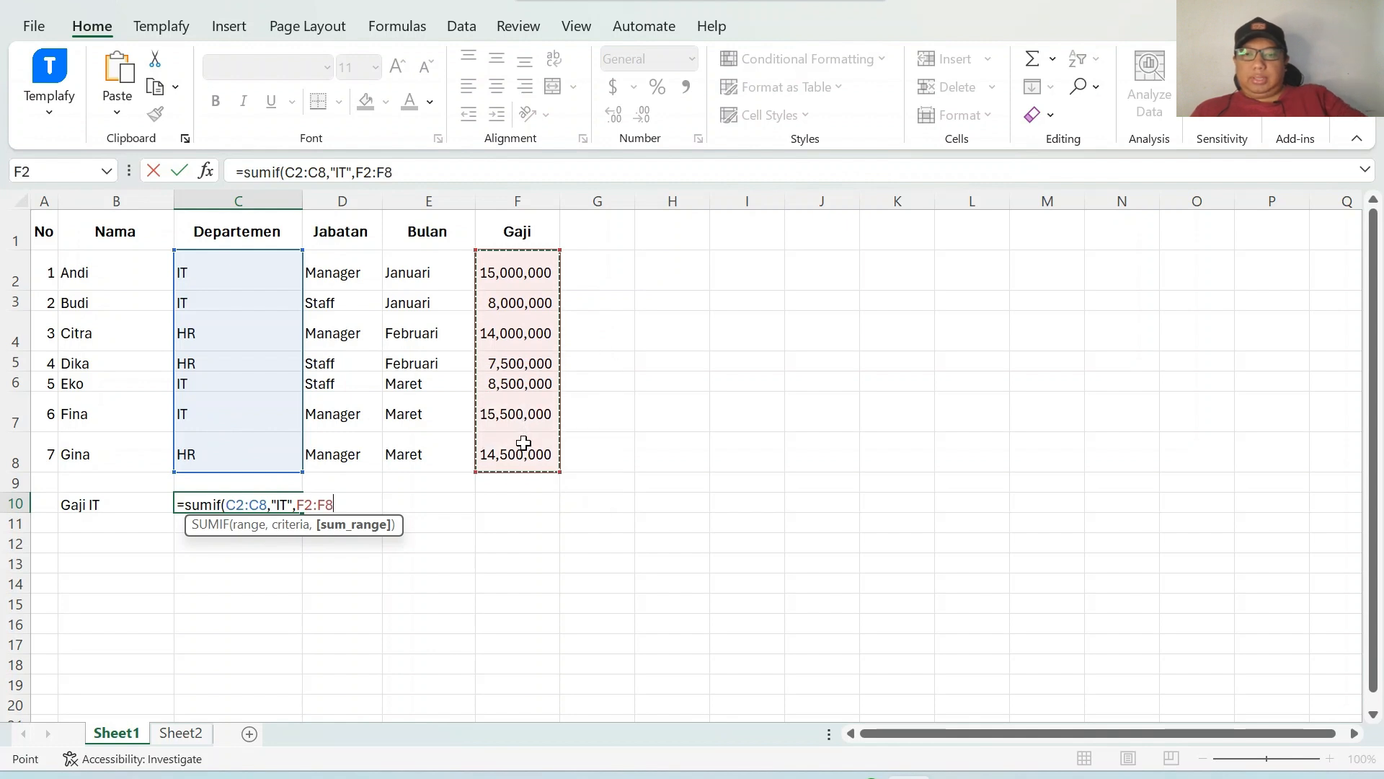
text())
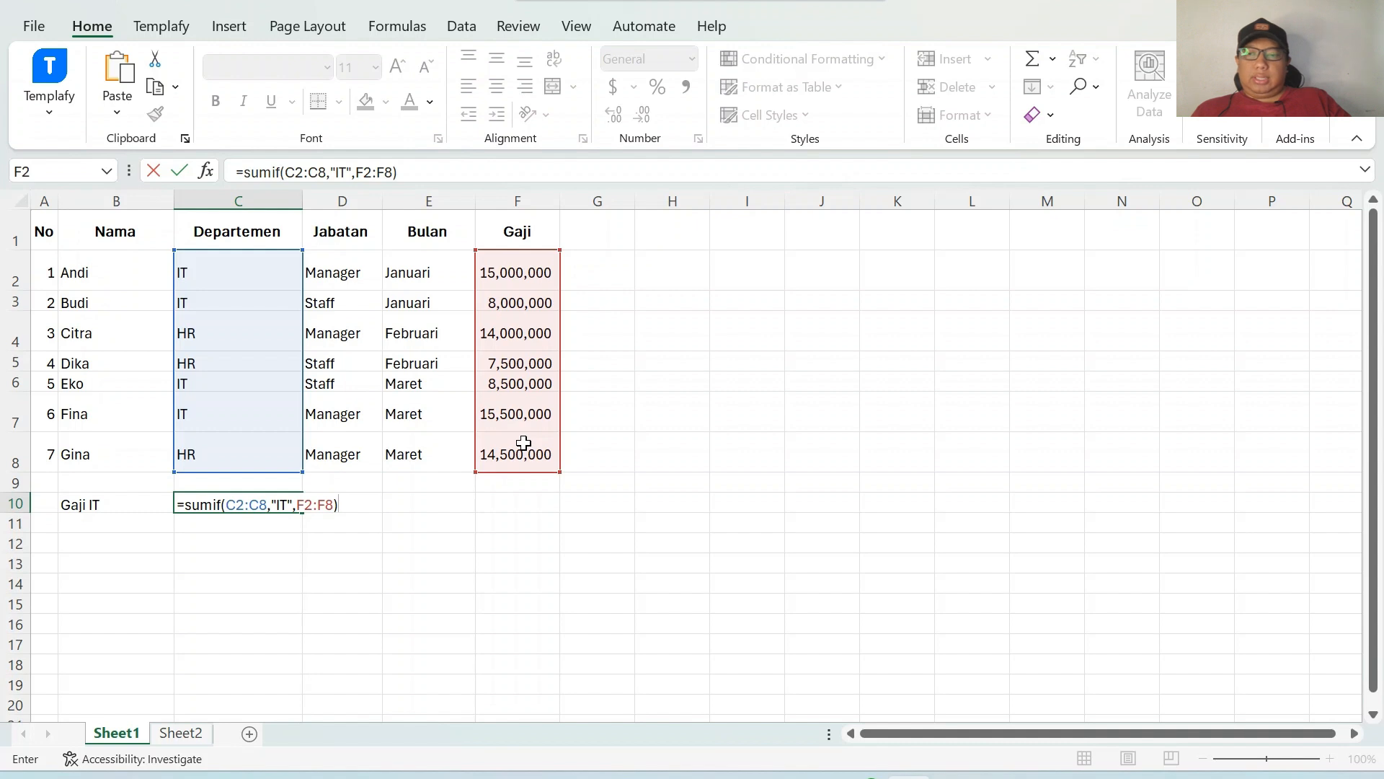
key(Return)
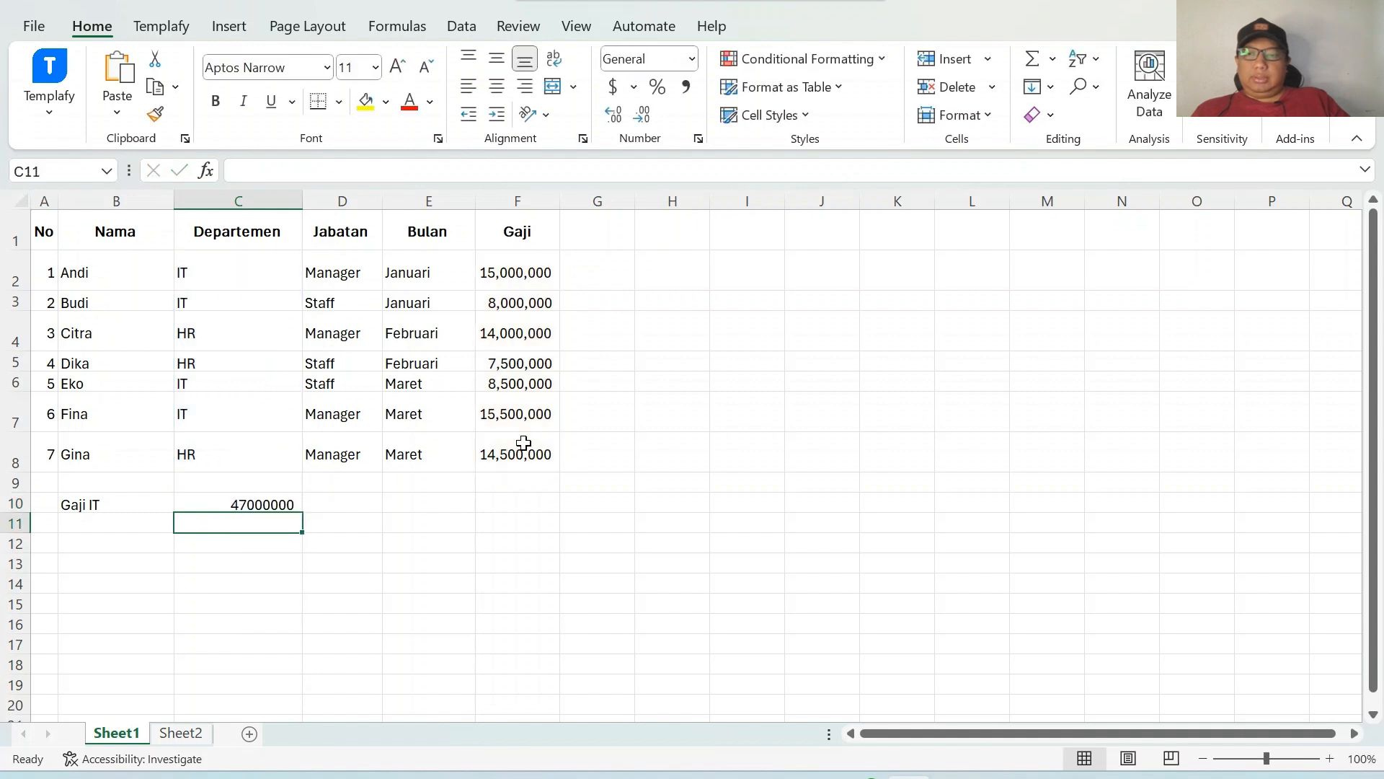
Format the IT total in C10 with comma style and no decimal places.
click(273, 505)
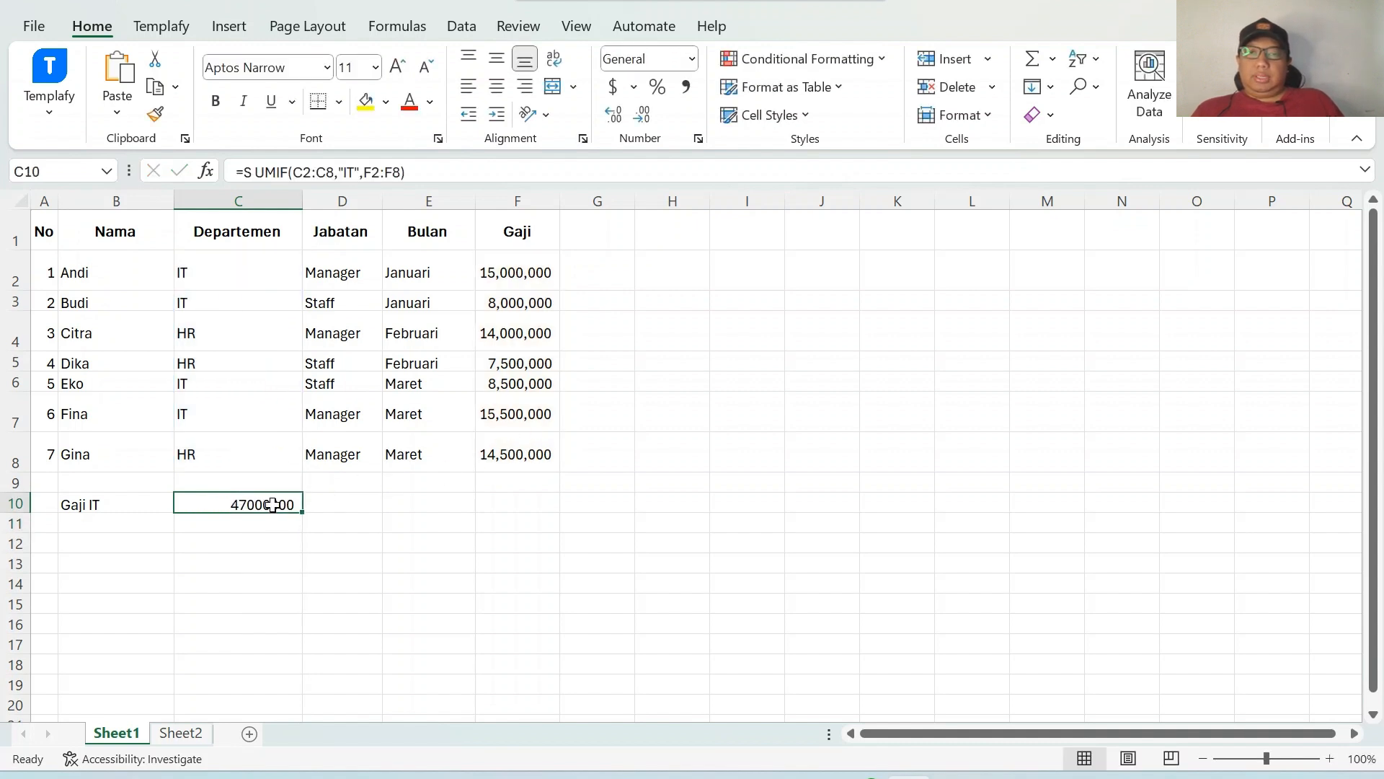
click(686, 86)
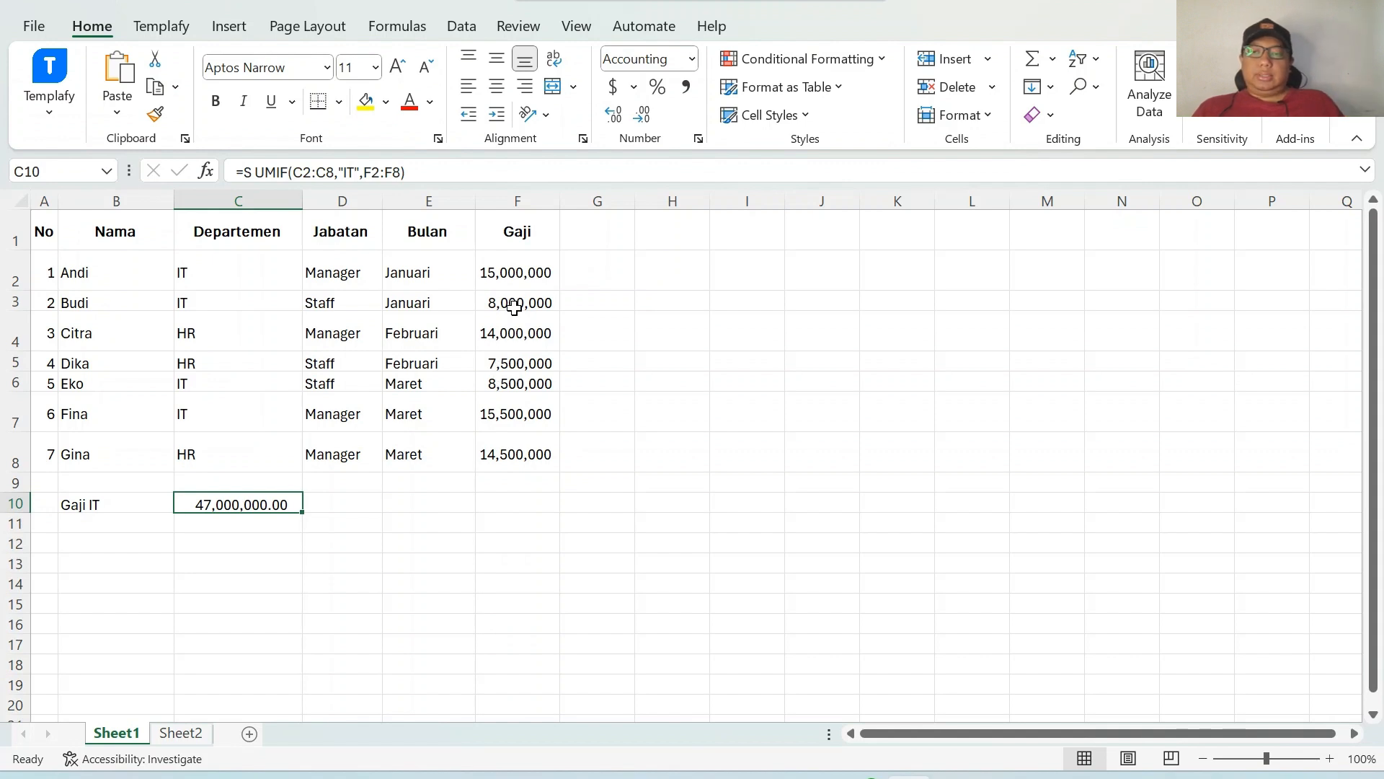
click(647, 120)
click(648, 120)
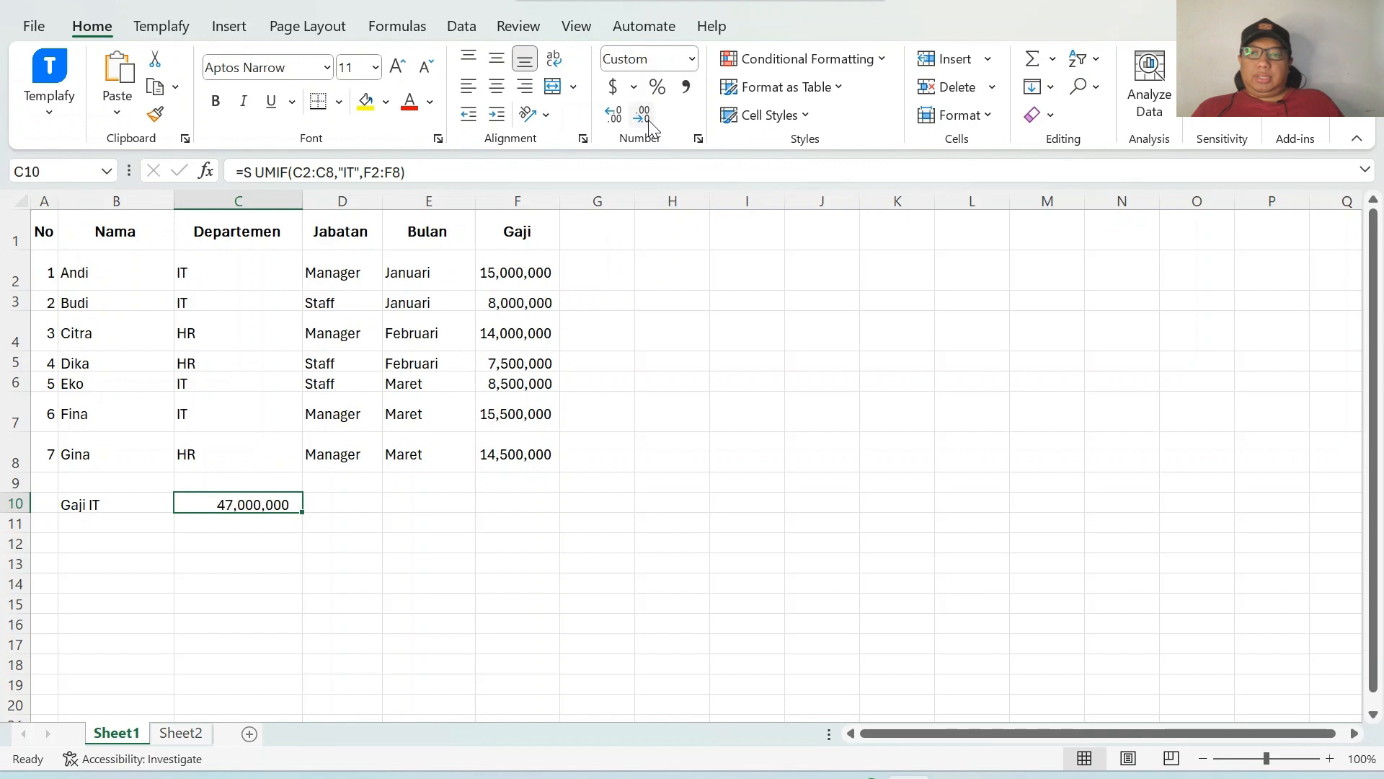
click(681, 351)
click(101, 502)
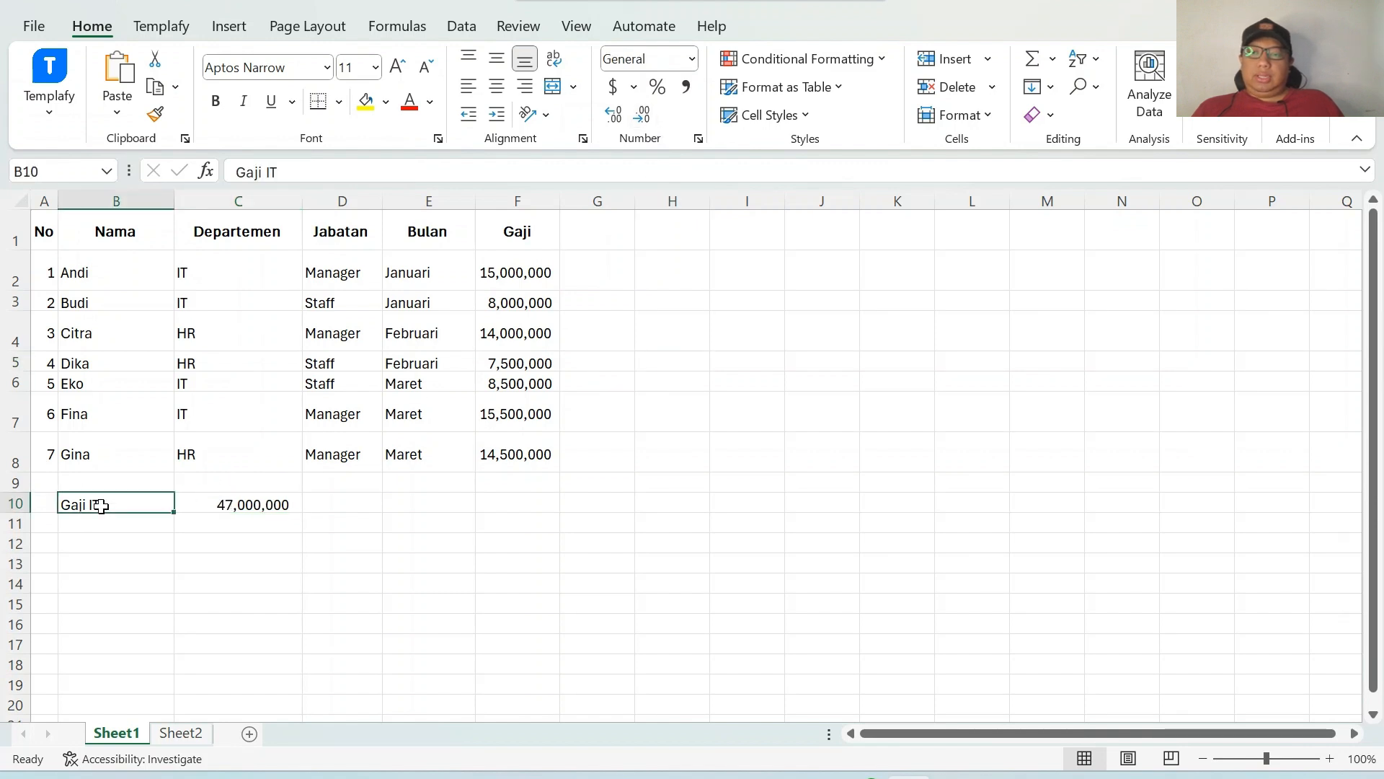
click(215, 498)
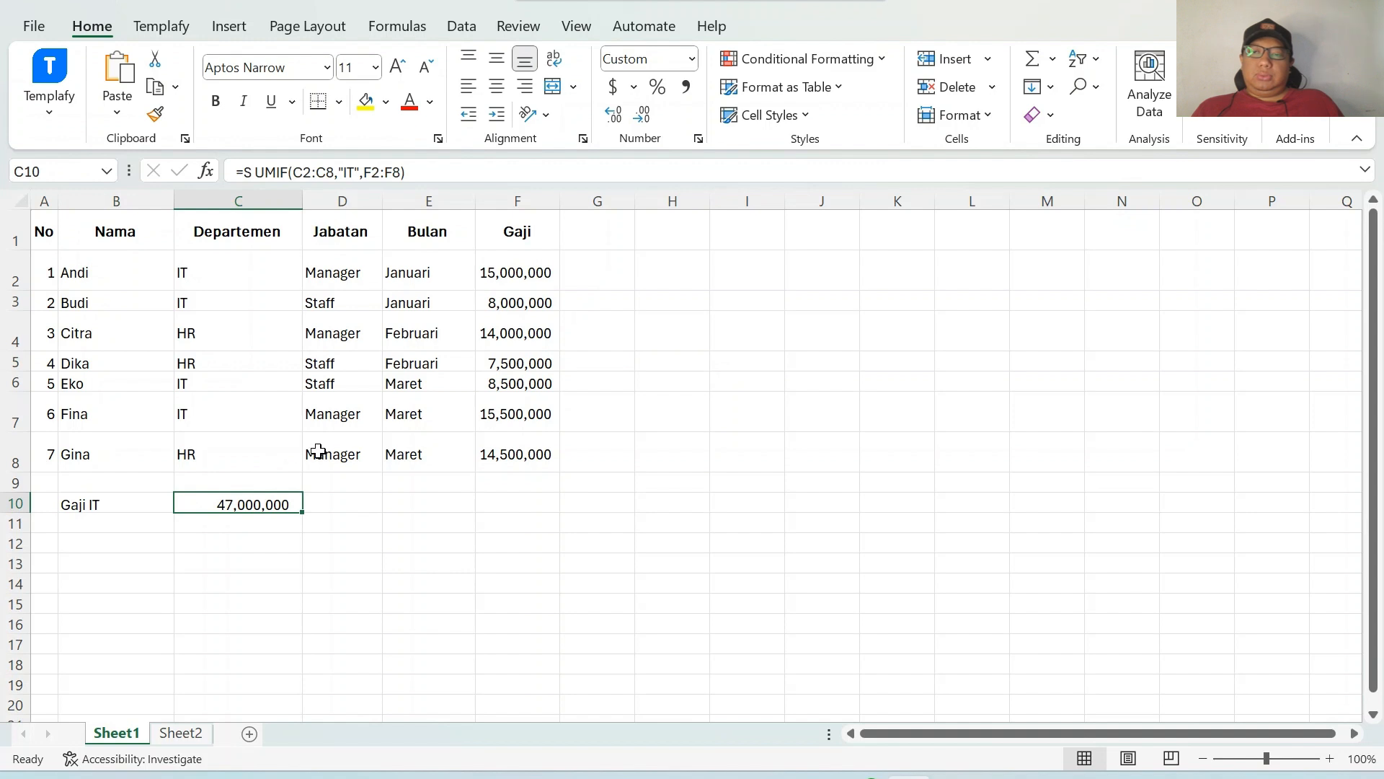
Enter the label Gaji HR in B11 below Gaji IT.
click(136, 530)
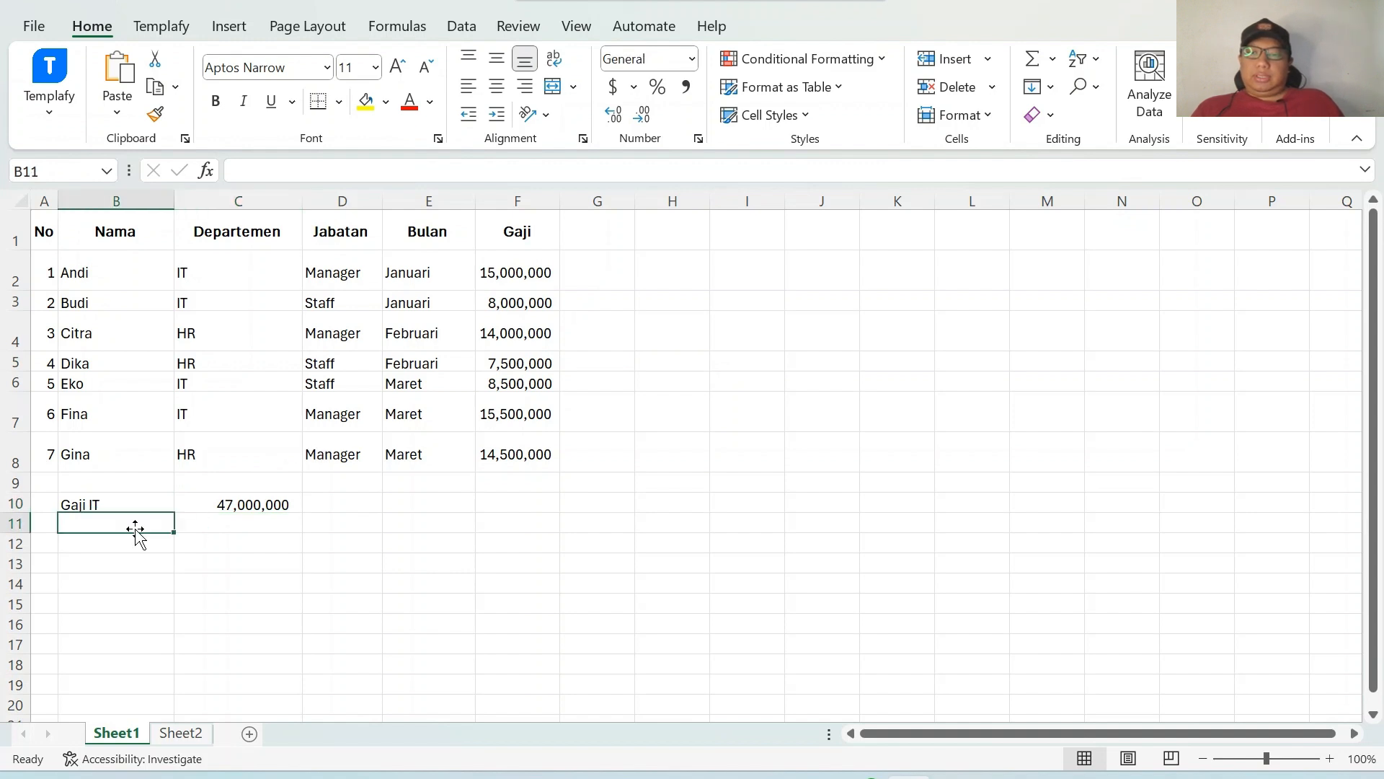
text(Gaji )
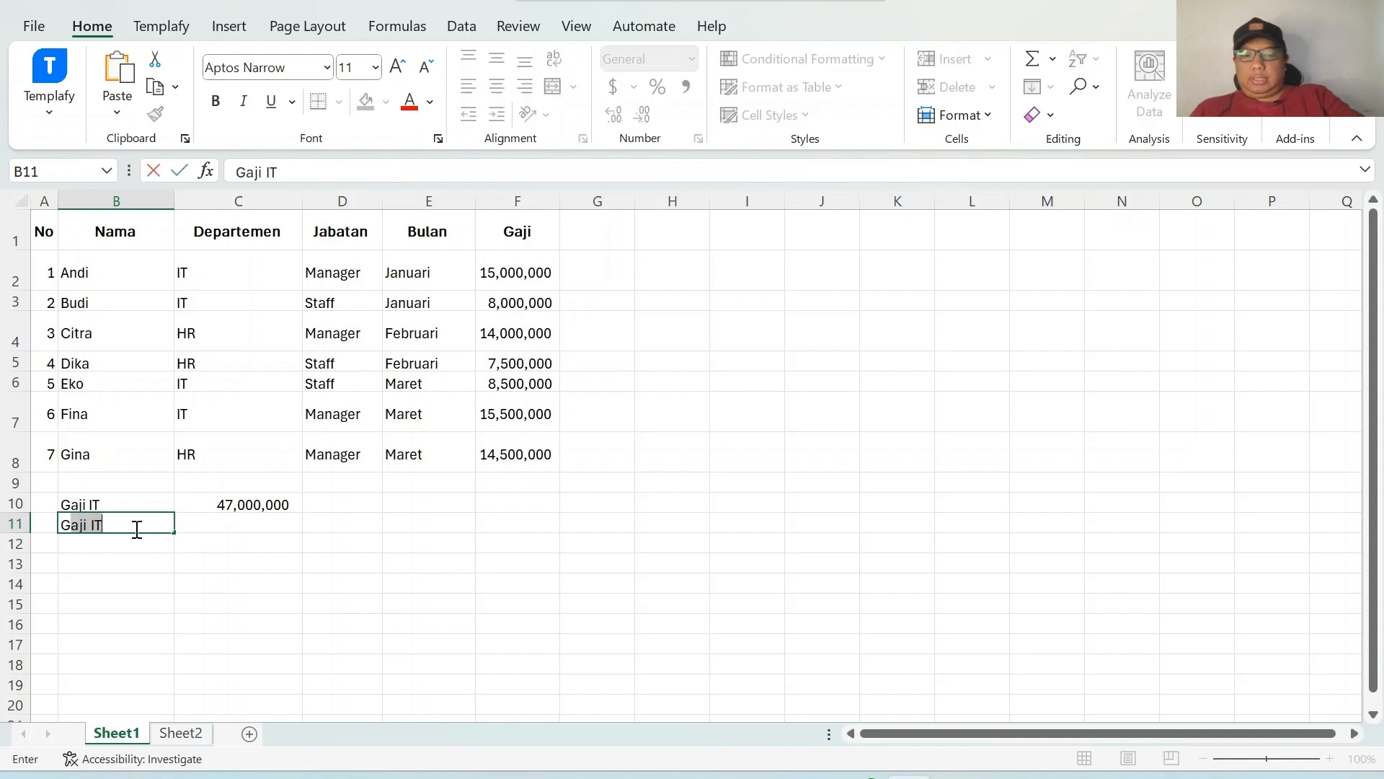
text(HR)
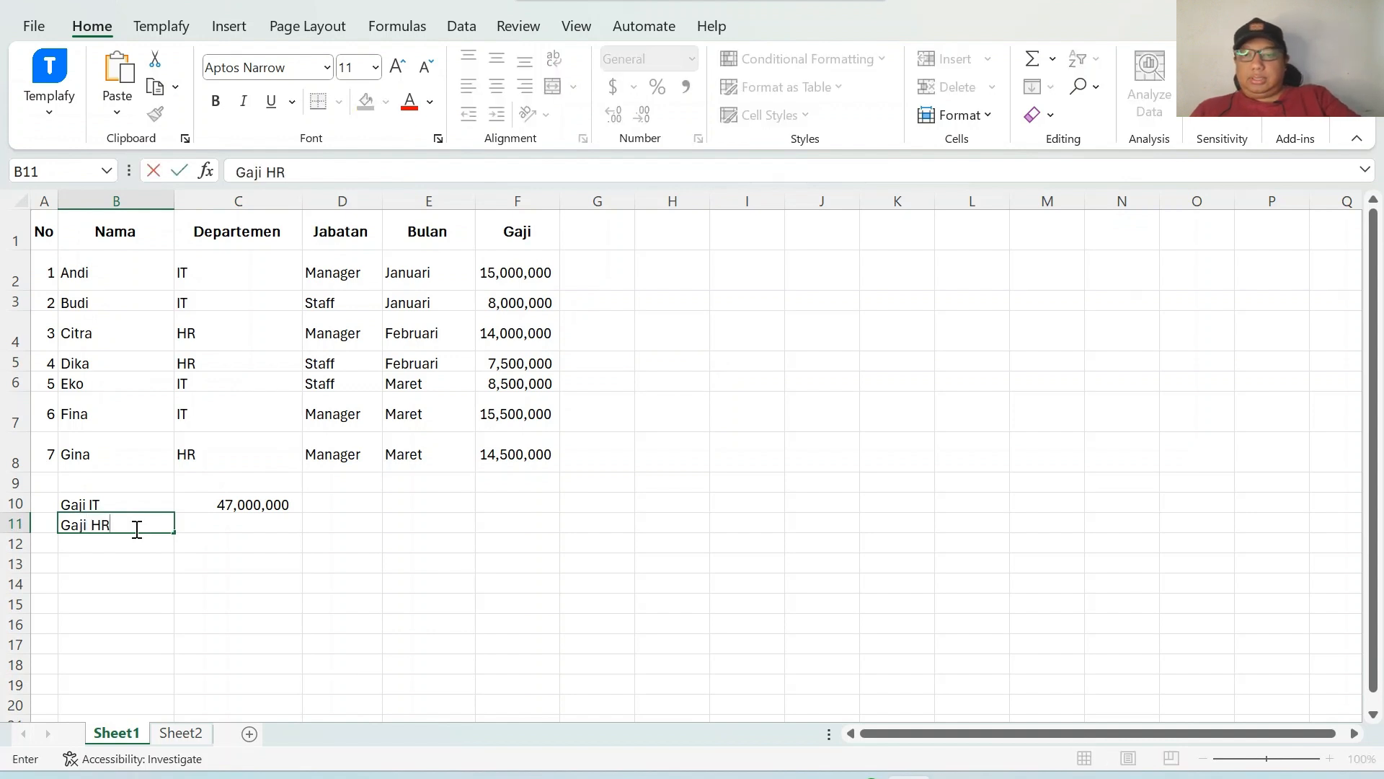
Enter =SUMIF(C2:C8,"HR",F2:F8) in C11 to total the Gaji of the HR department.
click(227, 526)
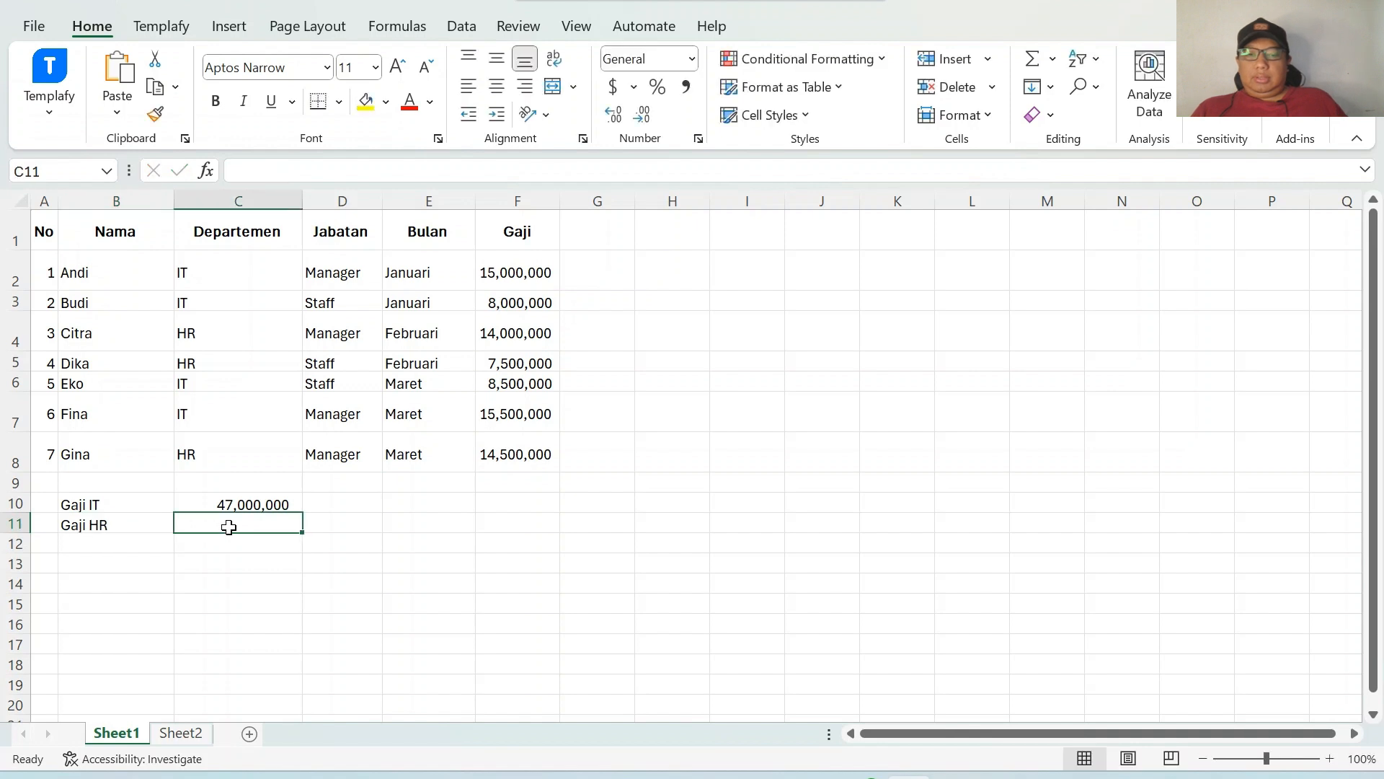
text(=su)
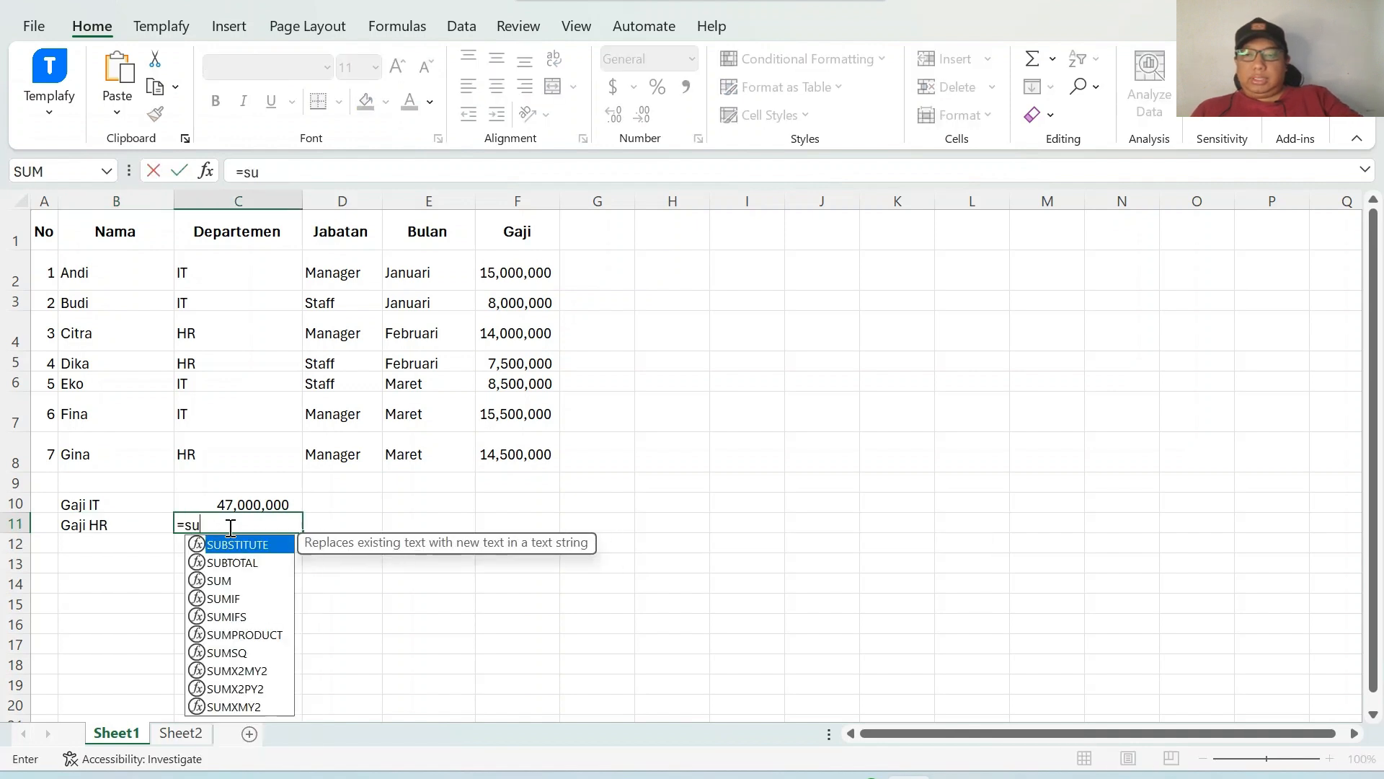
text(mif()
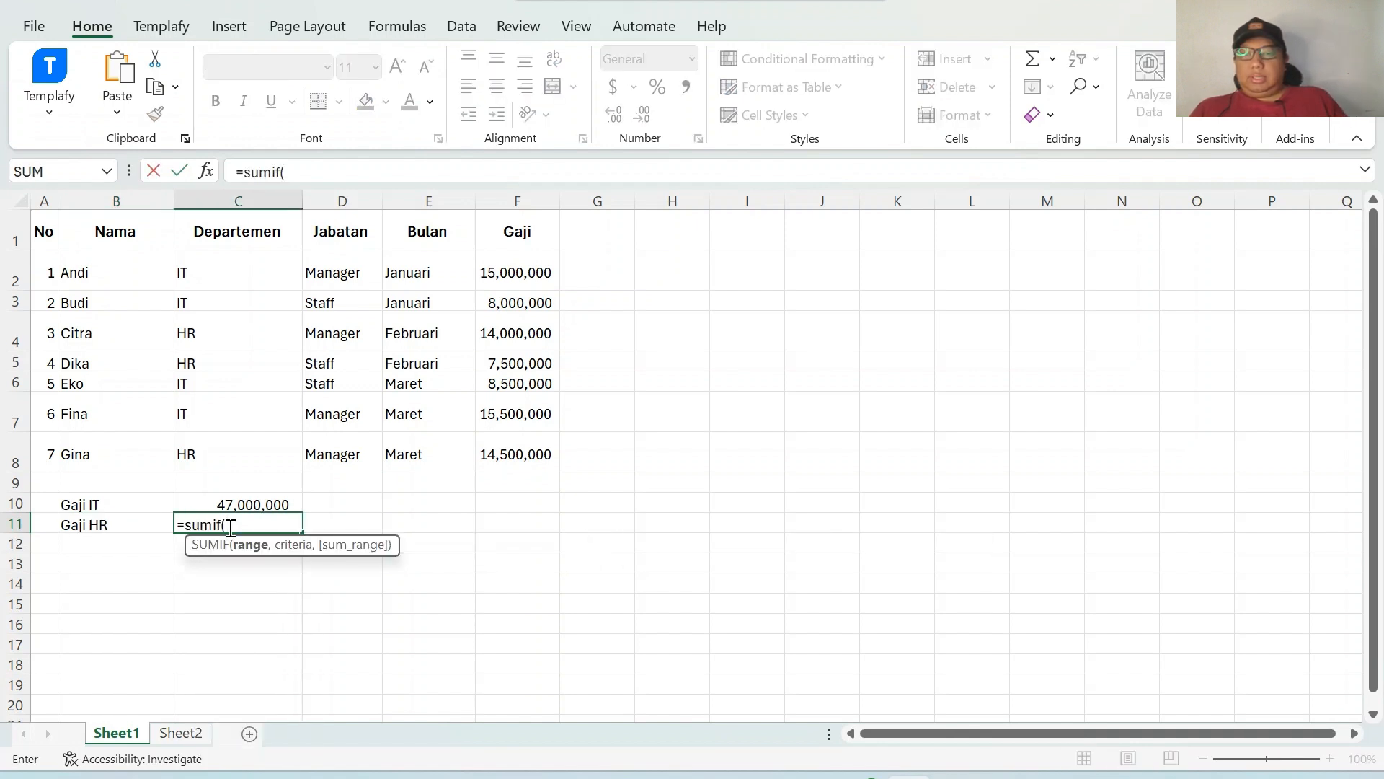
drag(260, 274, 243, 448)
text(,)
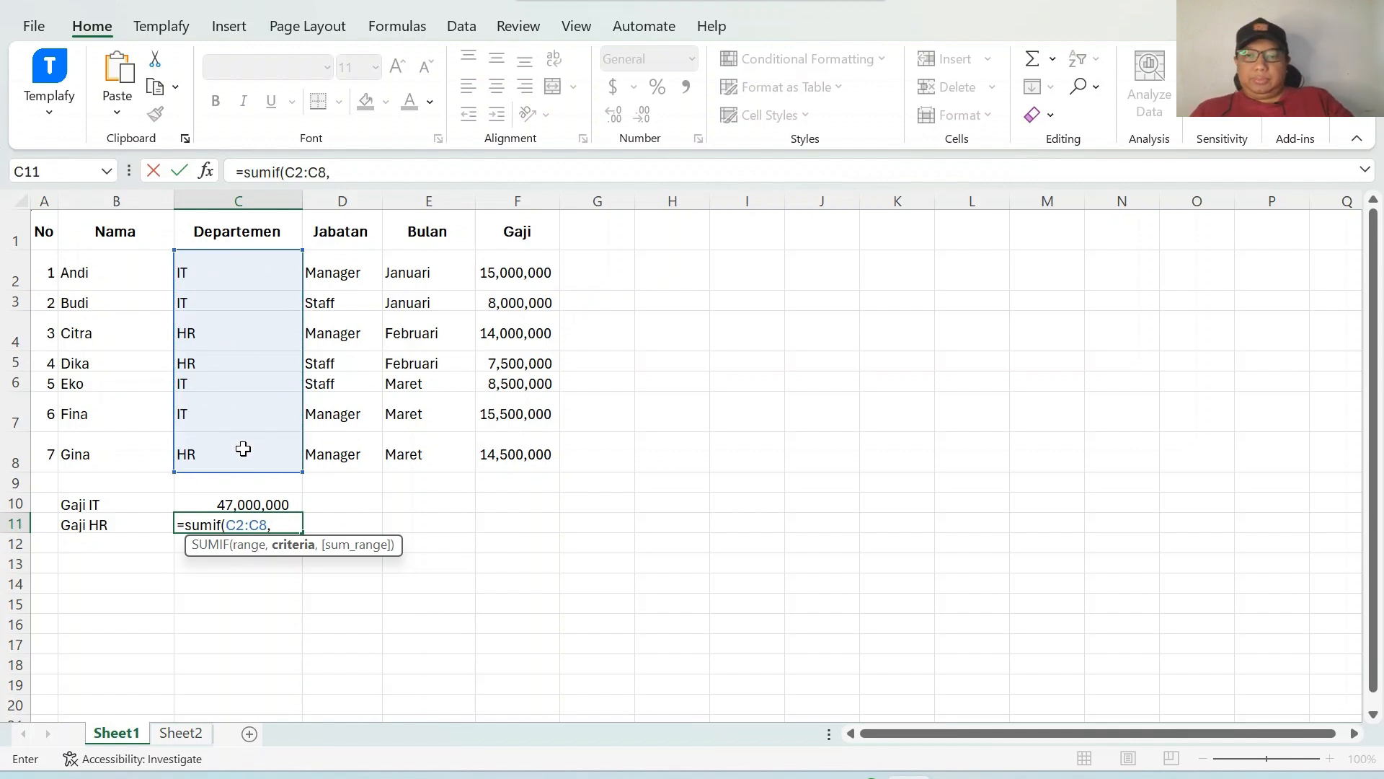
text("HRD)
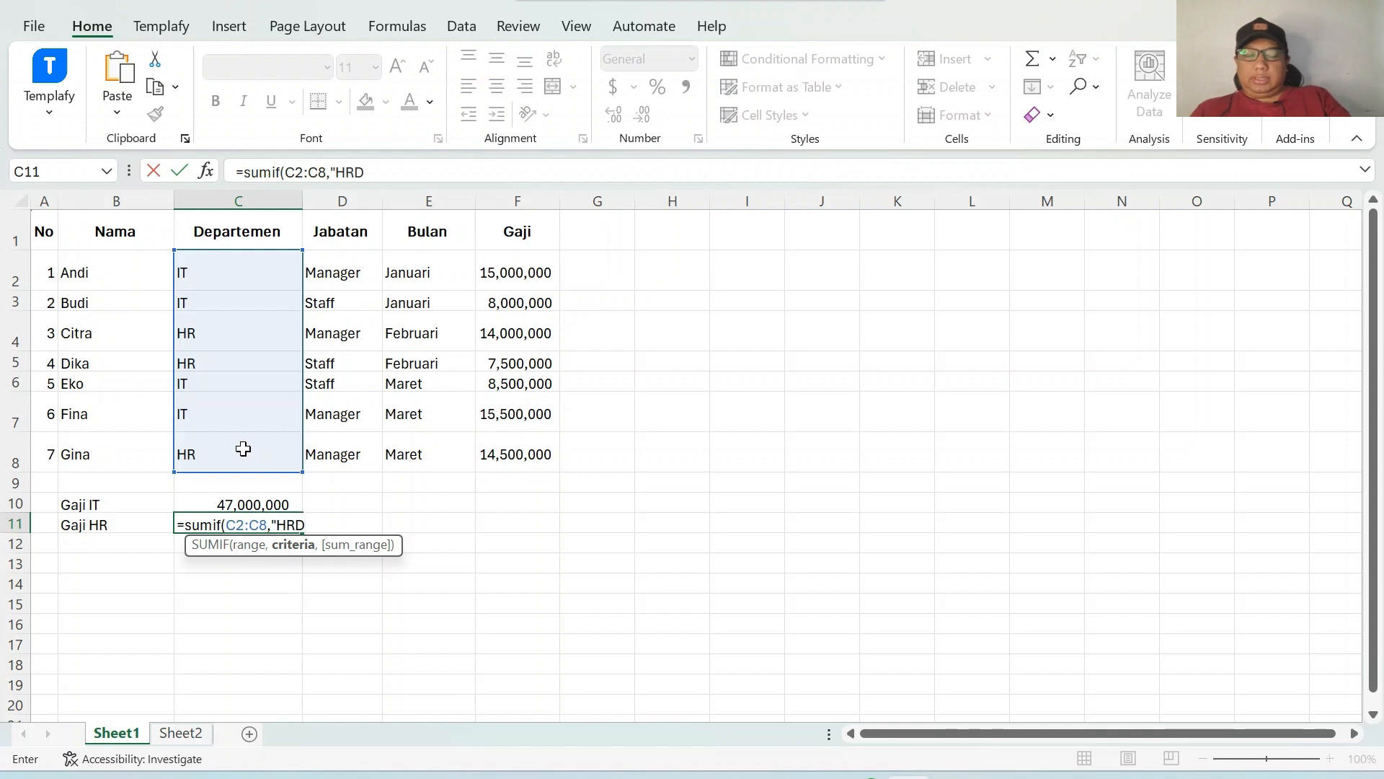
key(BackSpace)
text(",)
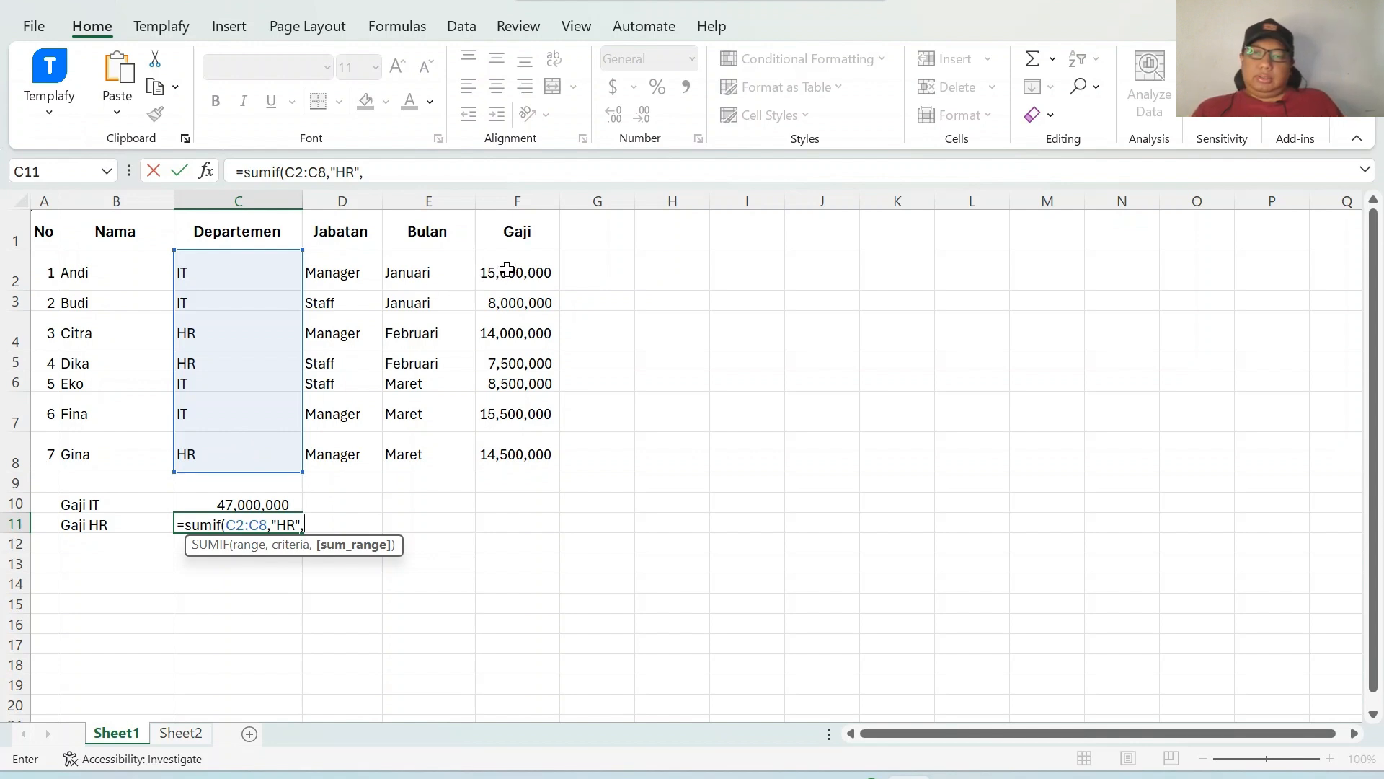
drag(507, 272, 512, 462)
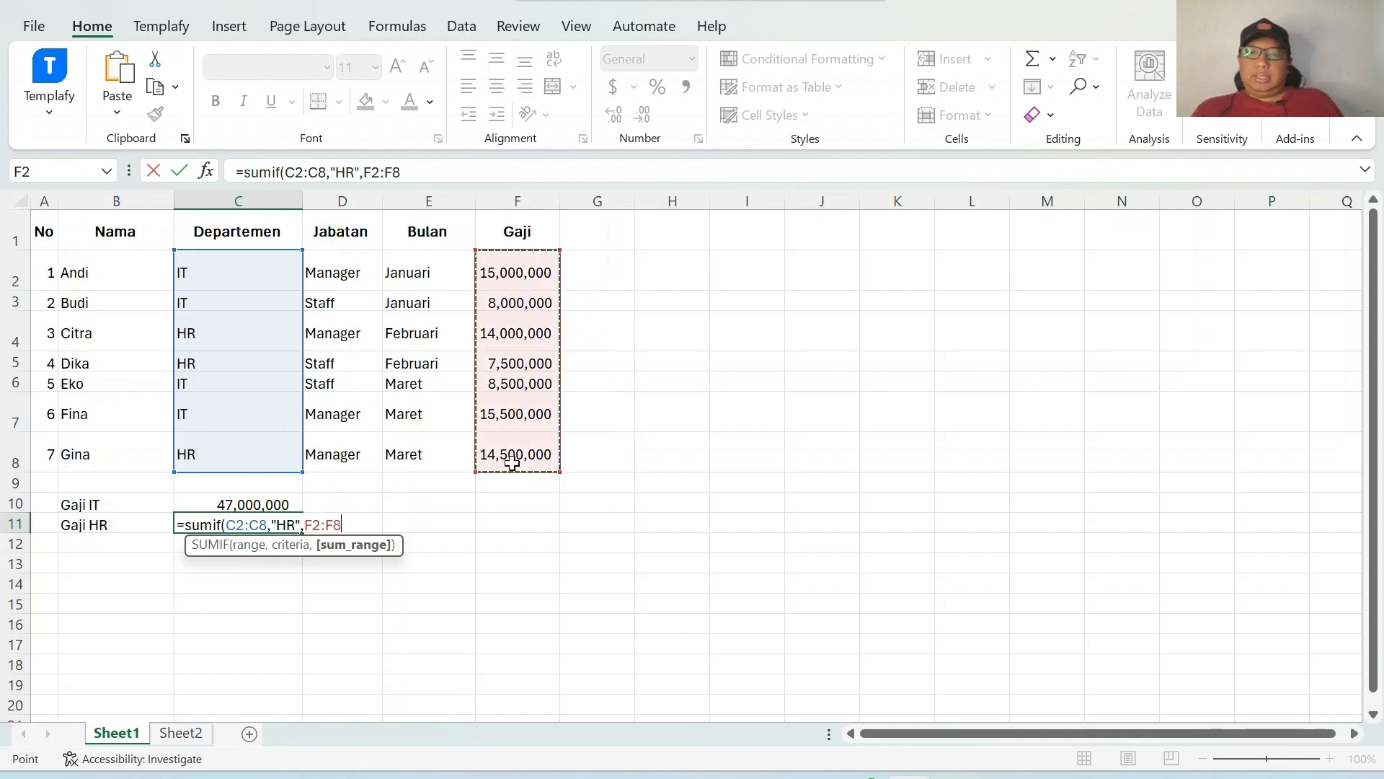
text())
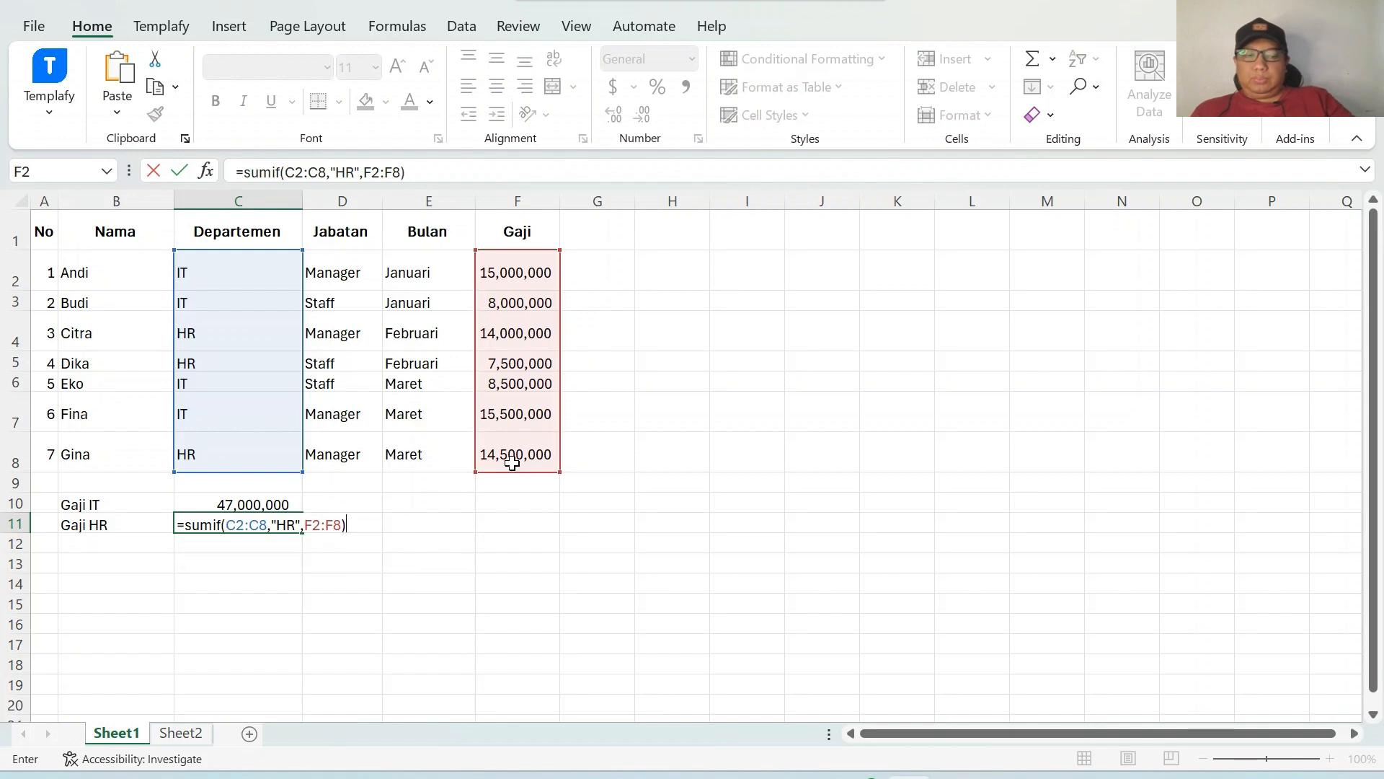
key(Return)
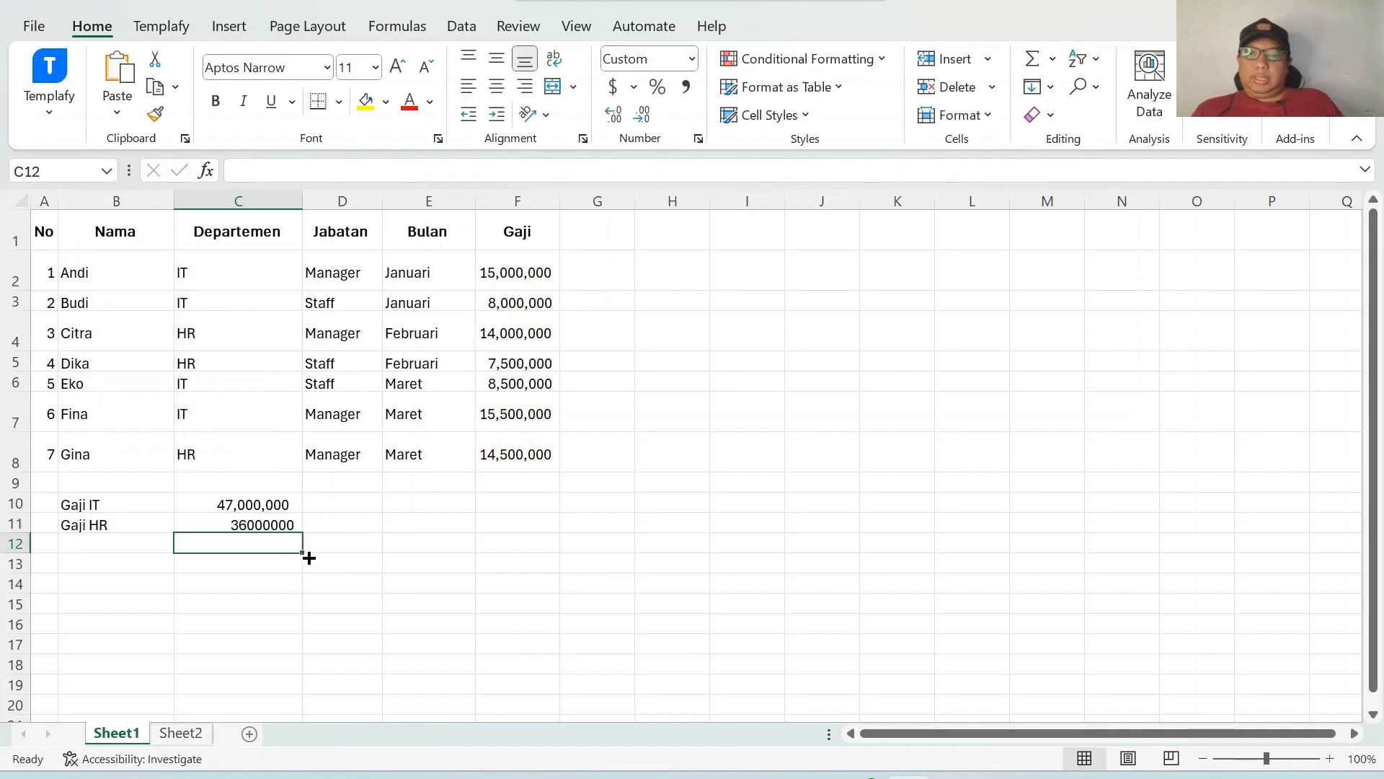
Apply comma style to the HR total in C11.
click(268, 523)
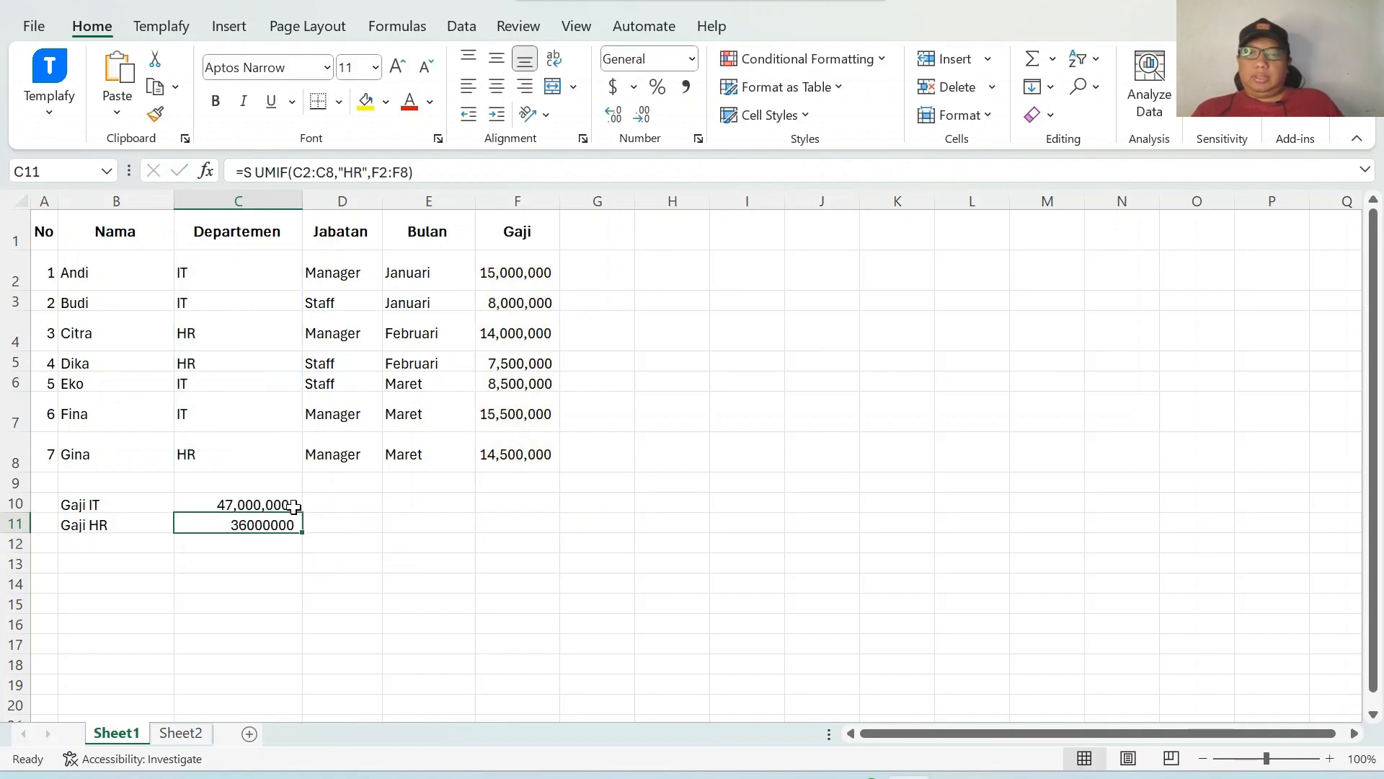
click(686, 88)
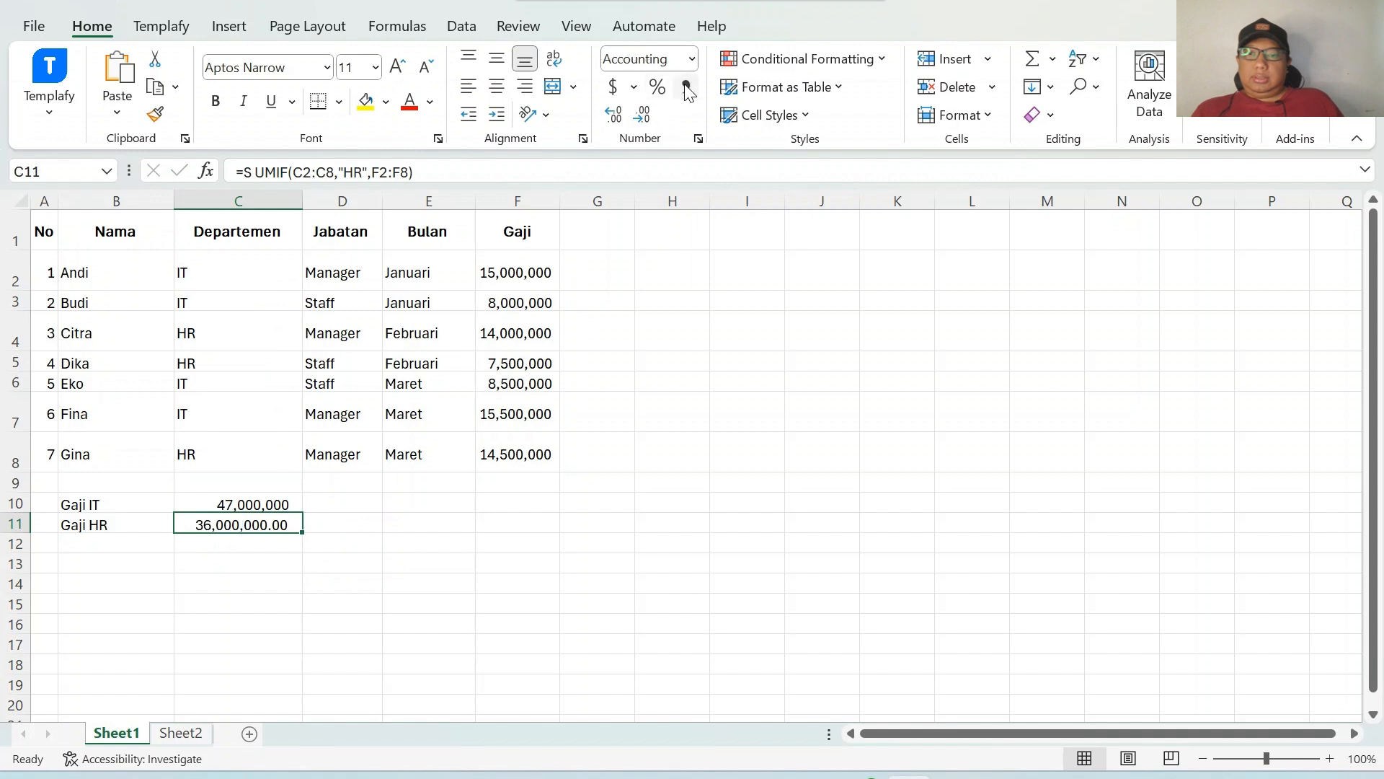
Remove the decimal places from the HR total in C11 so it shows whole numbers.
click(644, 114)
click(645, 115)
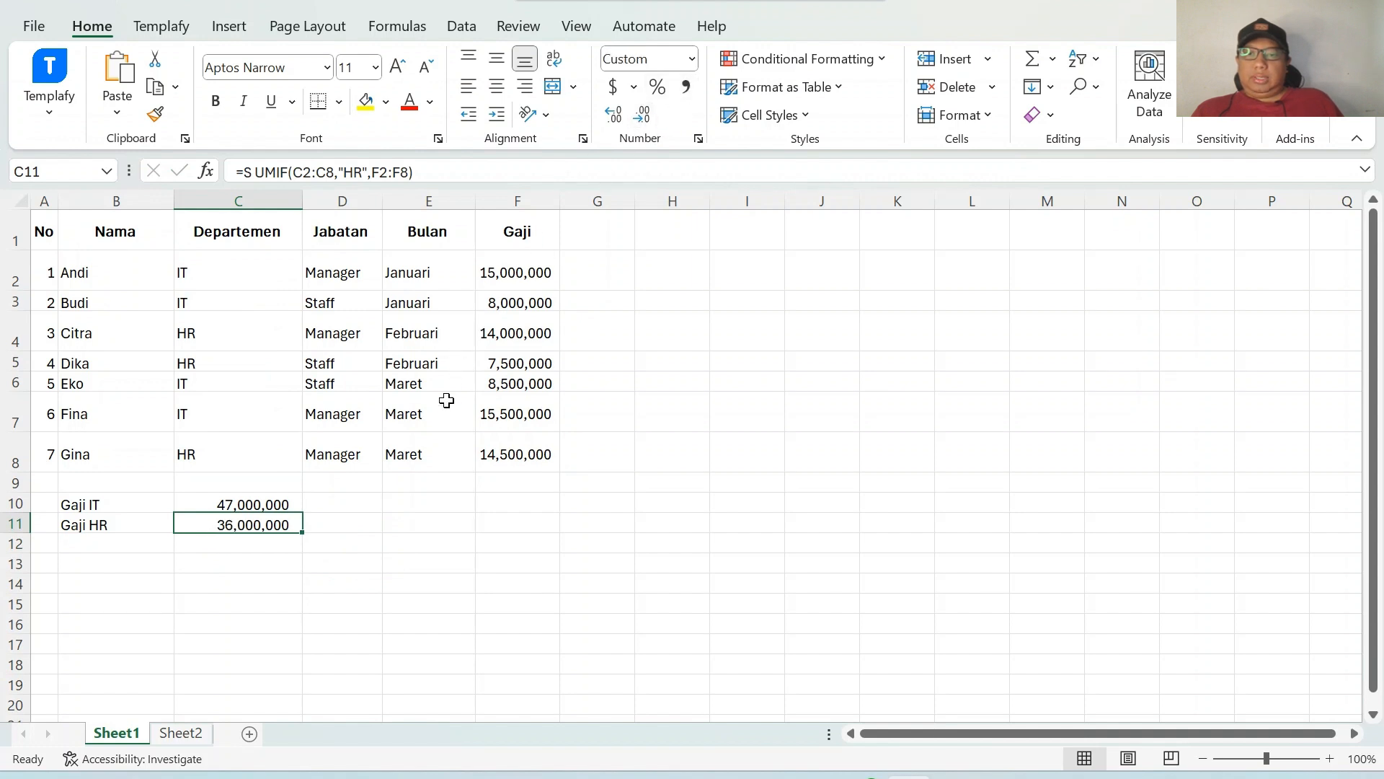
click(436, 440)
click(1041, 435)
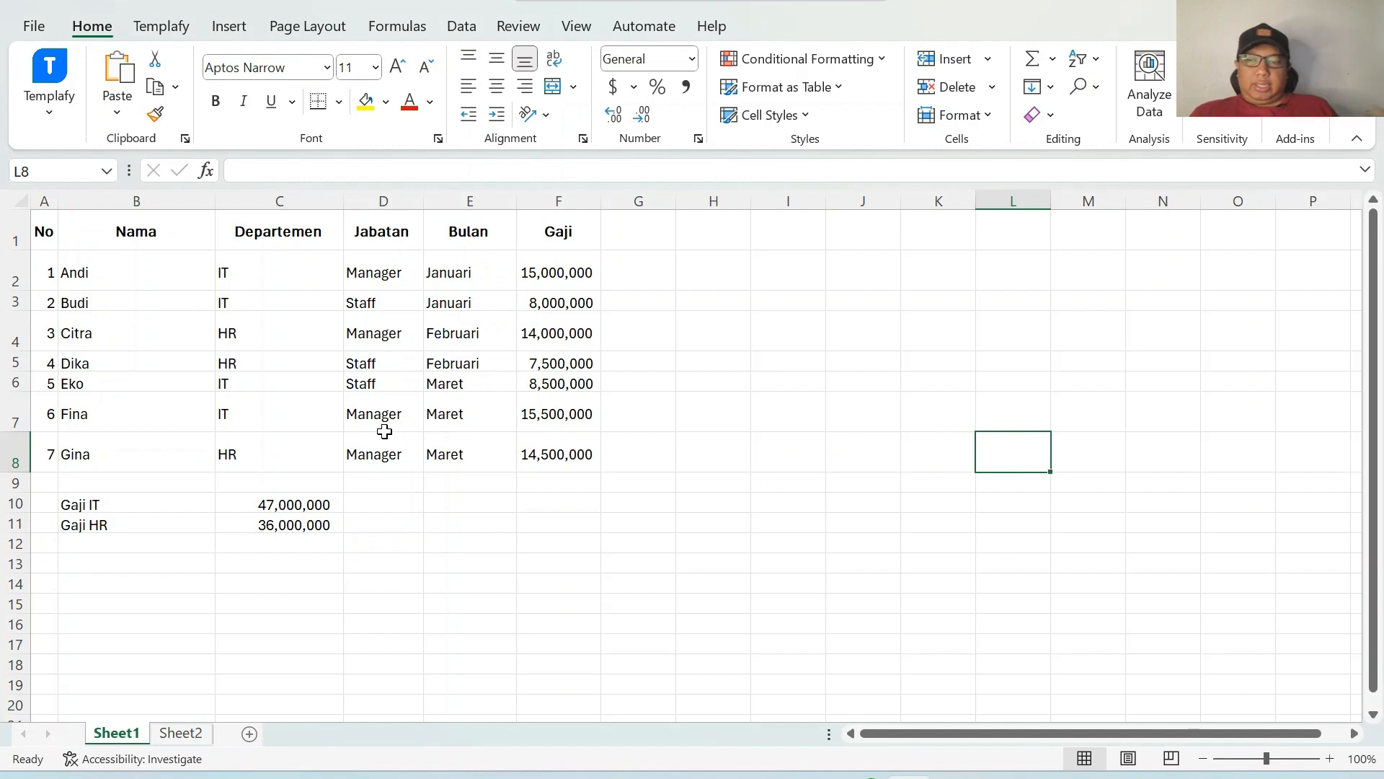
Enter the label Gaji IT di bulan Maret in B12 below Gaji HR.
click(116, 541)
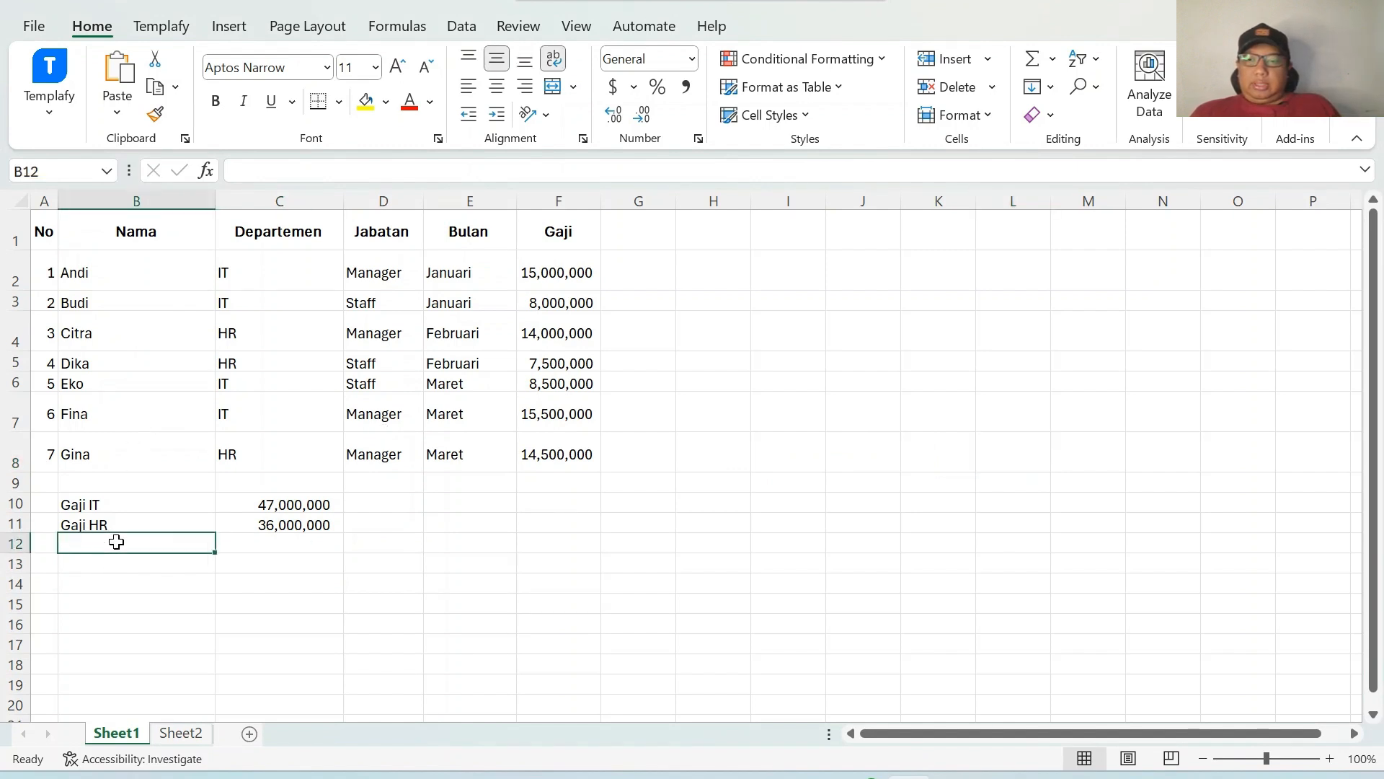
text(Ga)
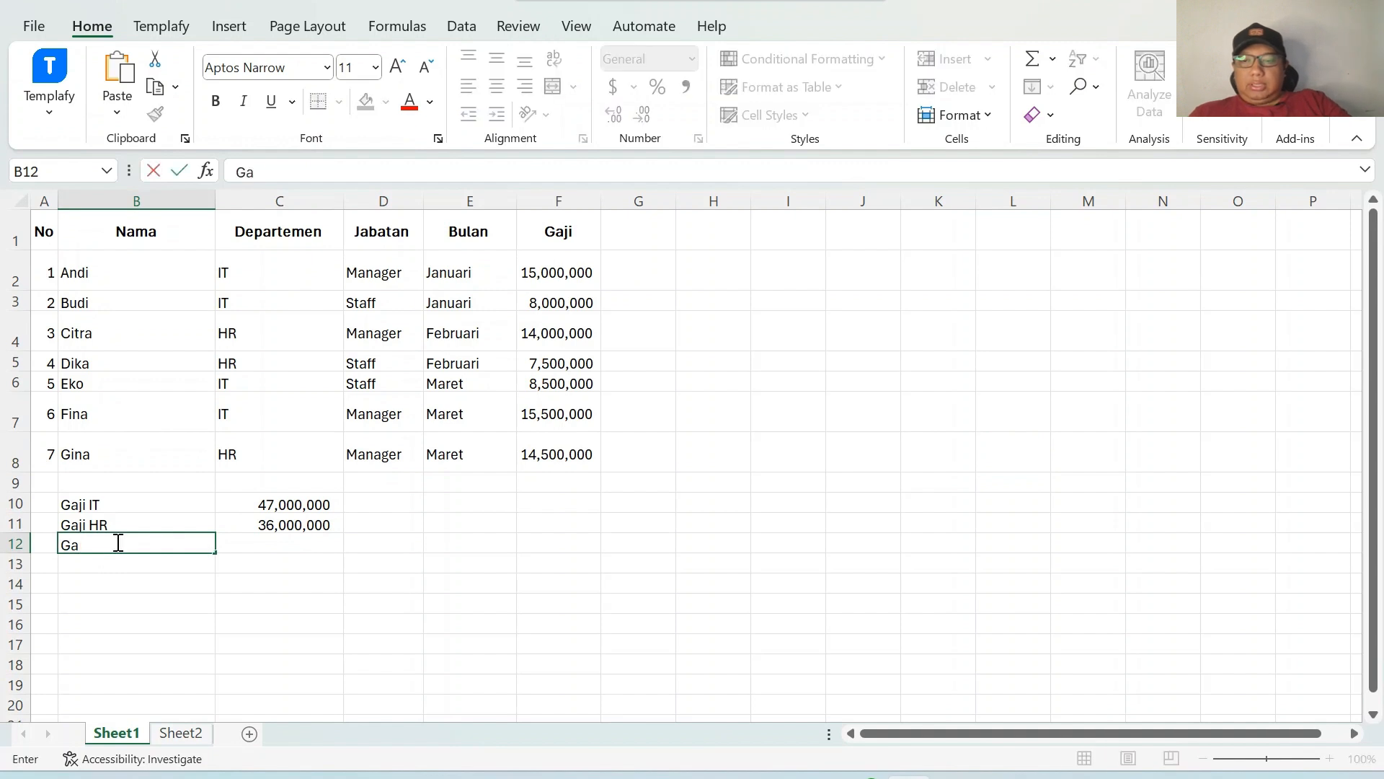
text(ji IT di bulan Maret)
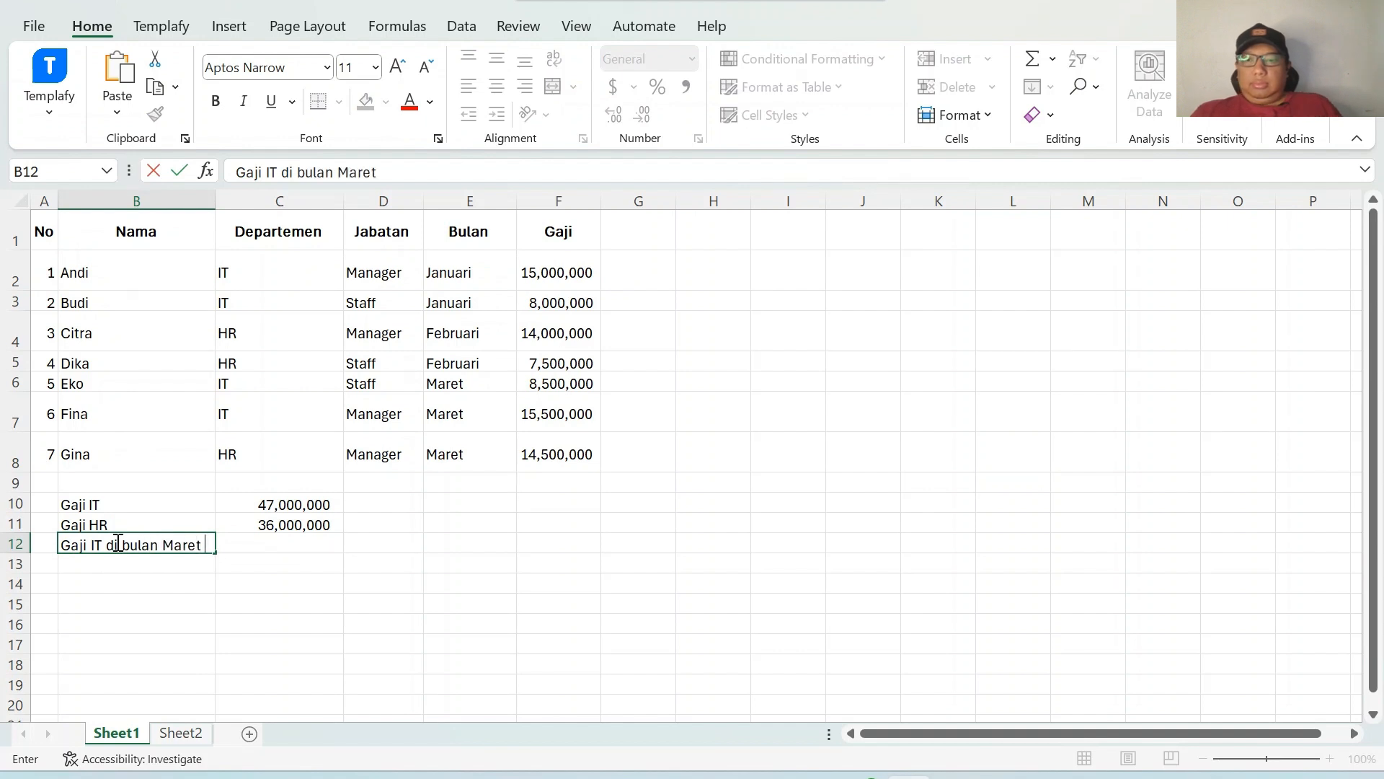
click(246, 547)
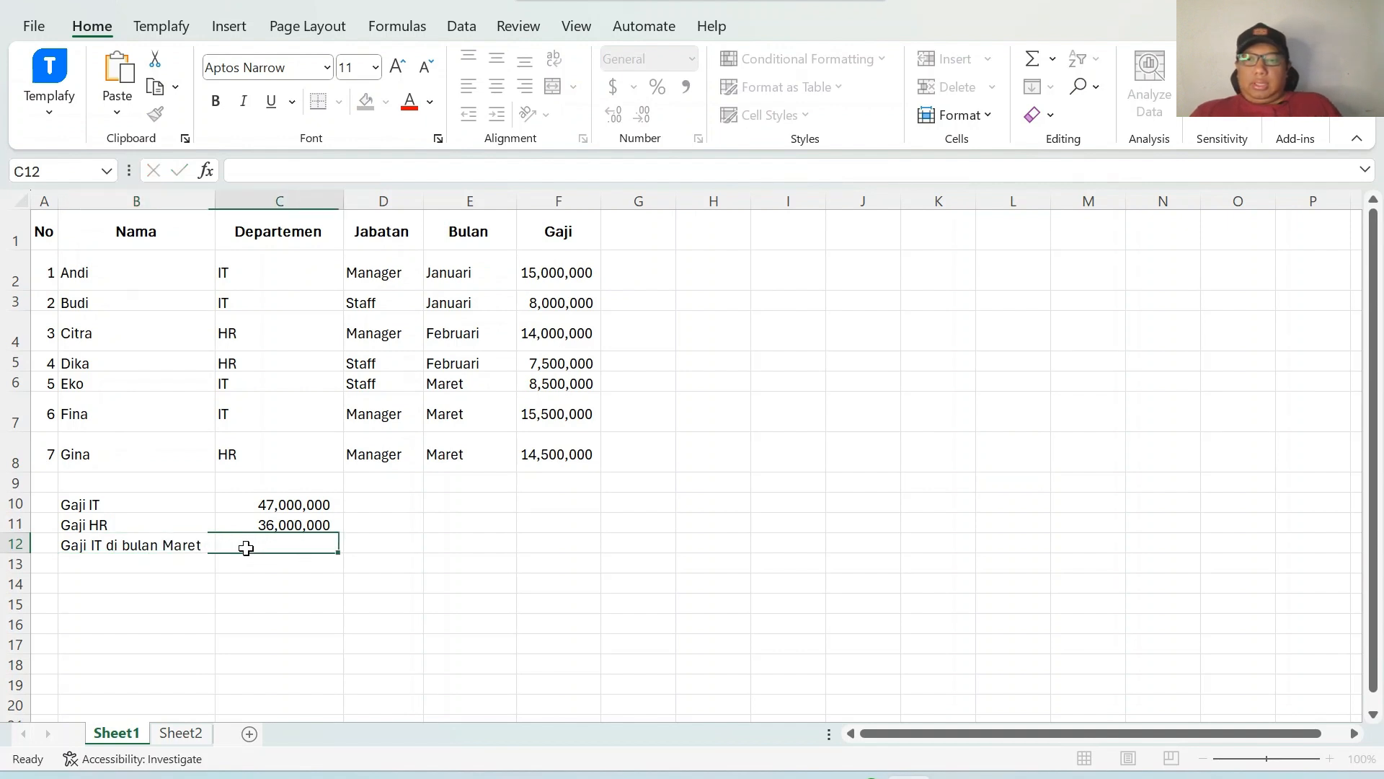
Start a SUMIFS formula in C12 with sum range F2:F8 and criterion range C2:C8 equal to "IT".
text(=sum)
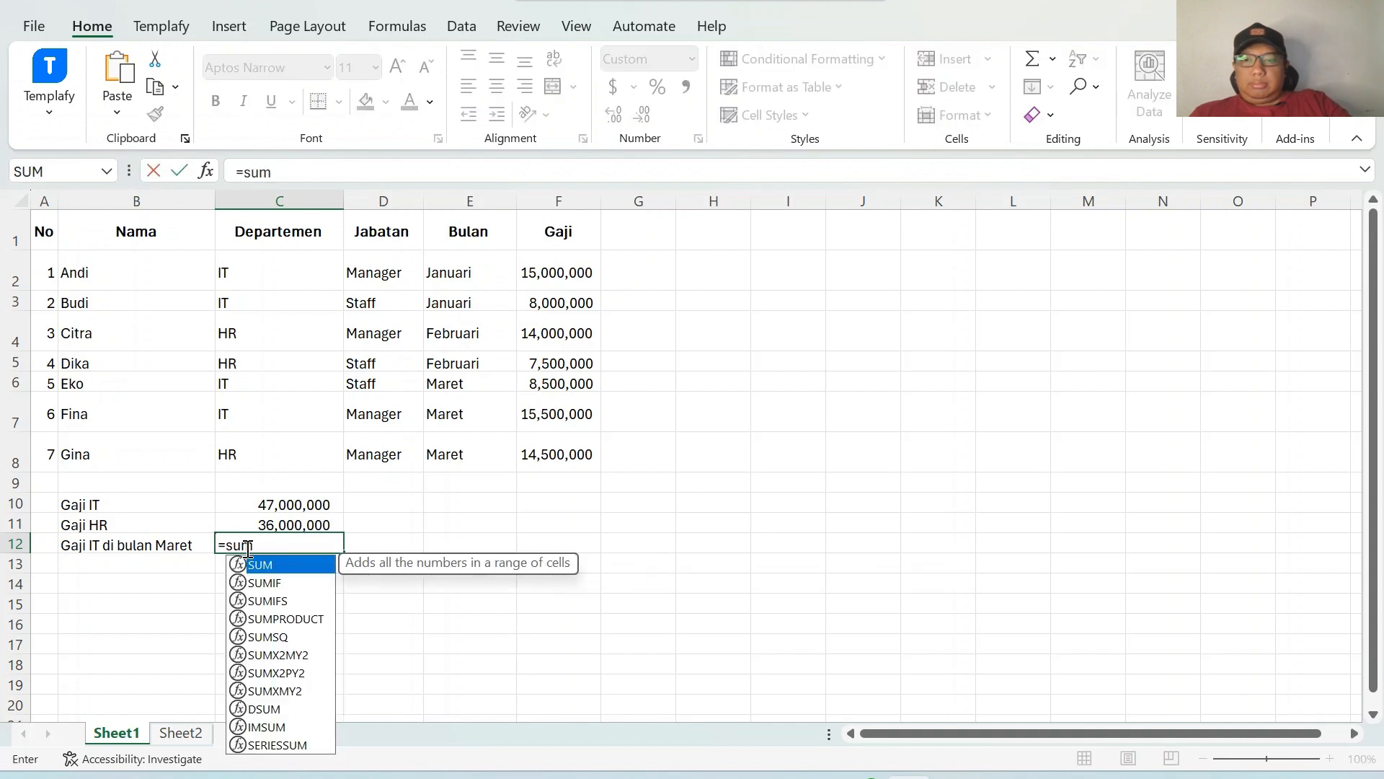
text(ifs)
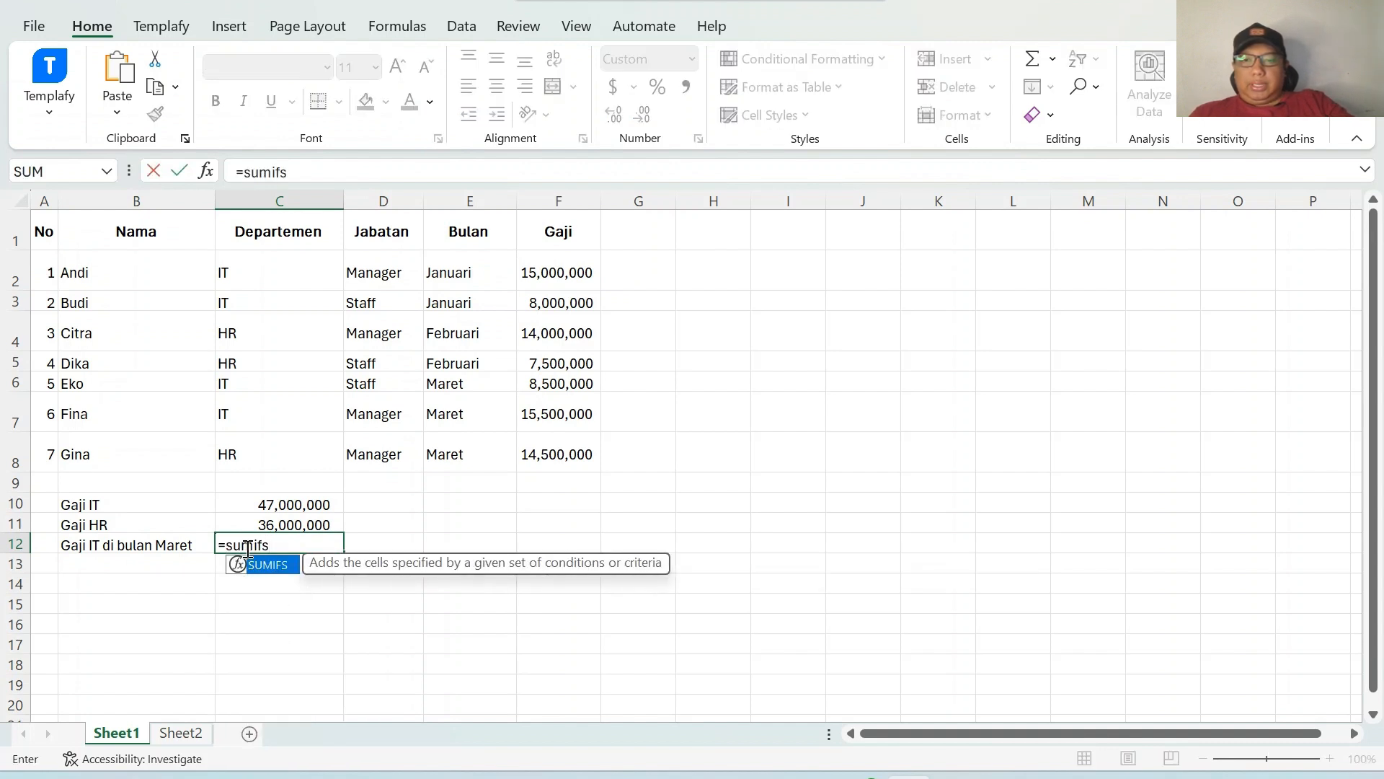
text(()
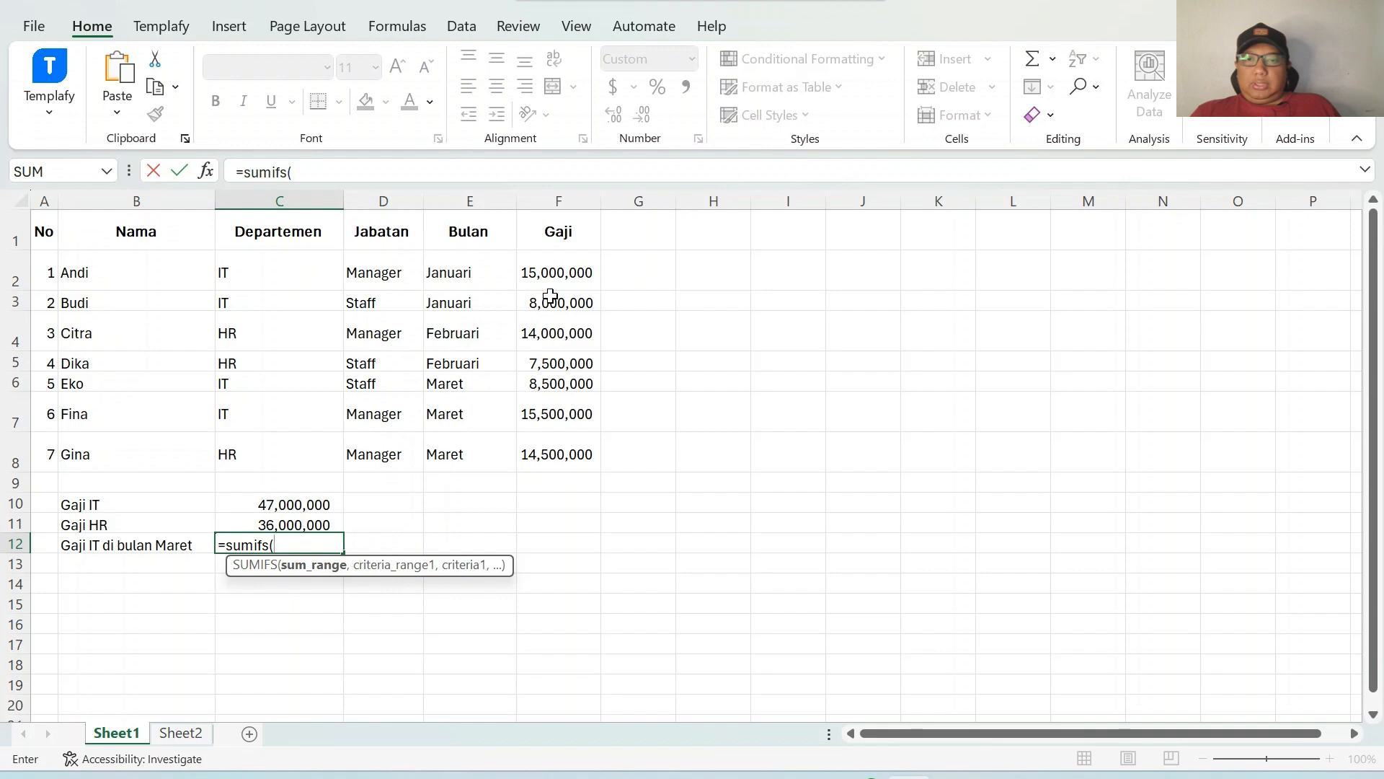
drag(558, 261, 587, 454)
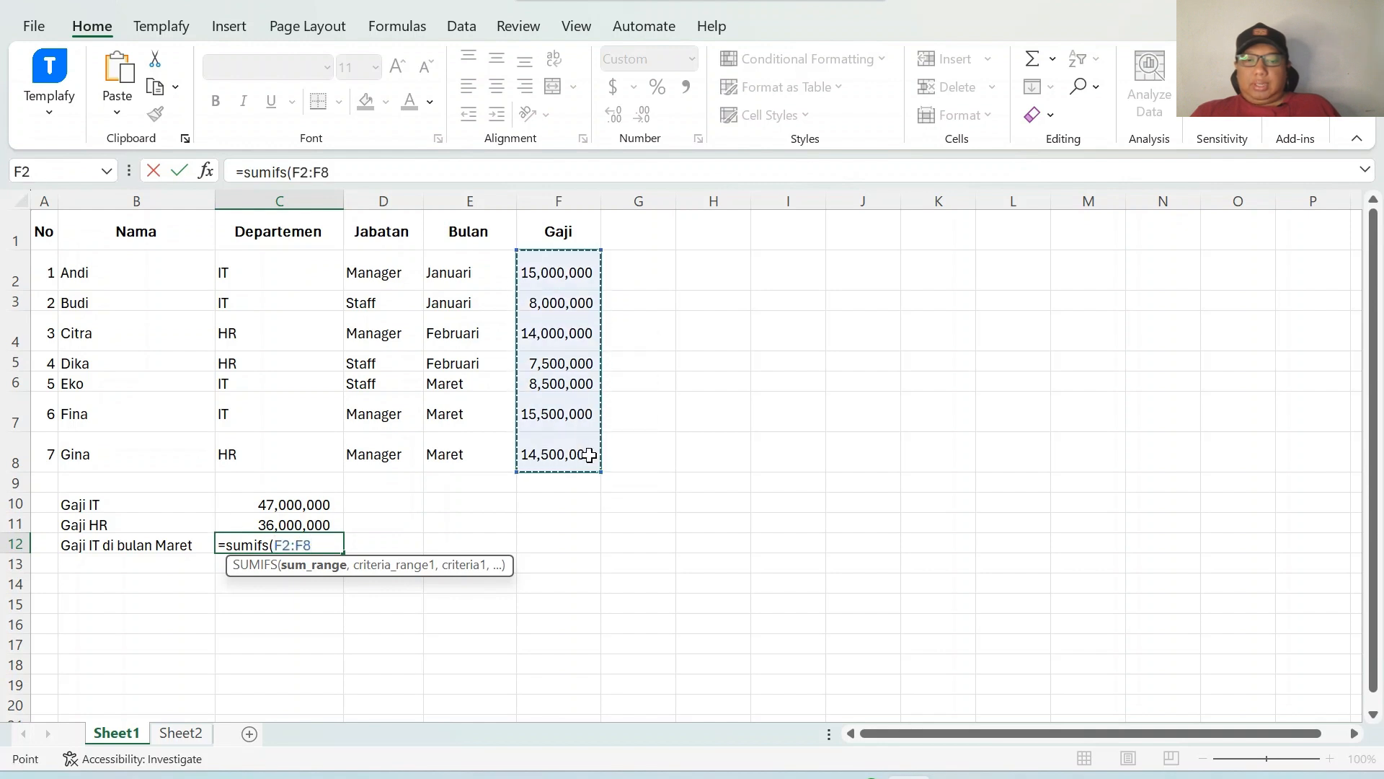
text(,)
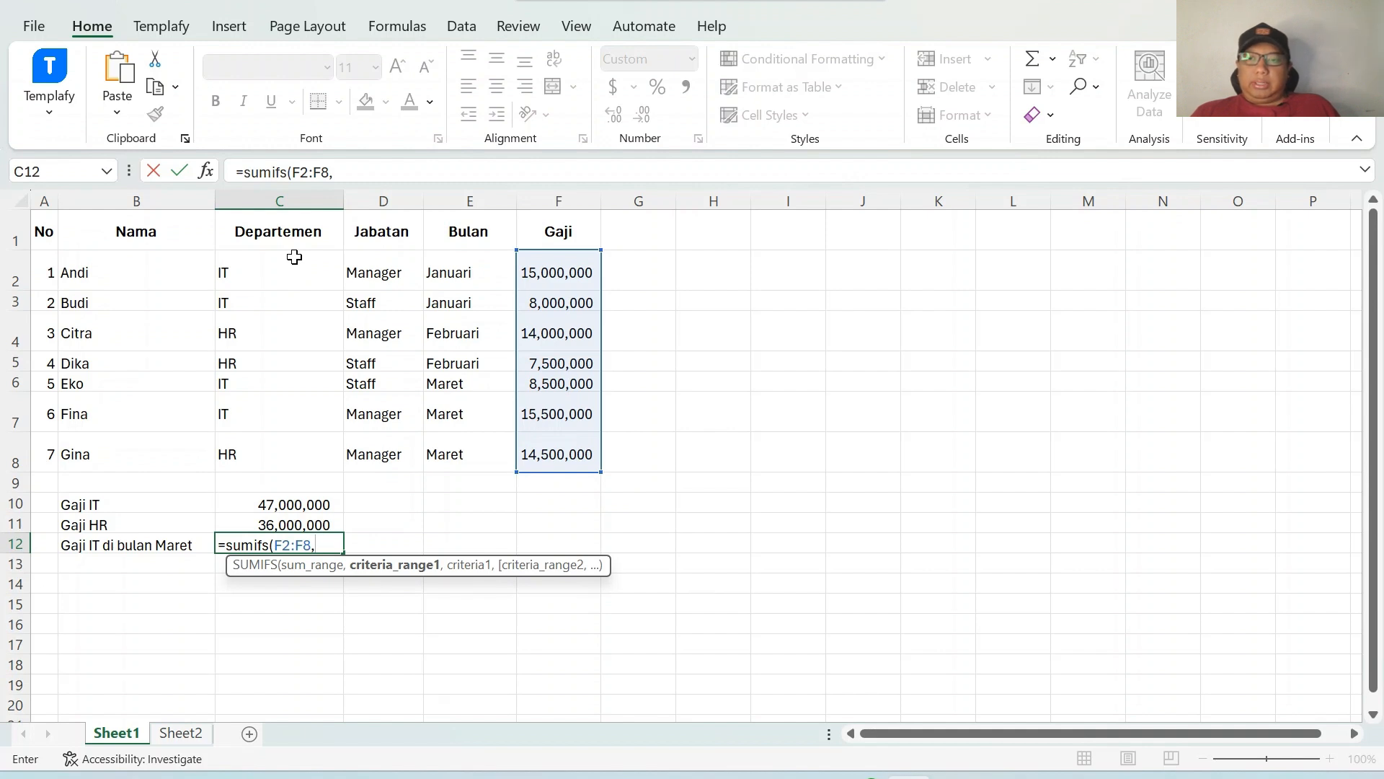
drag(295, 257, 302, 452)
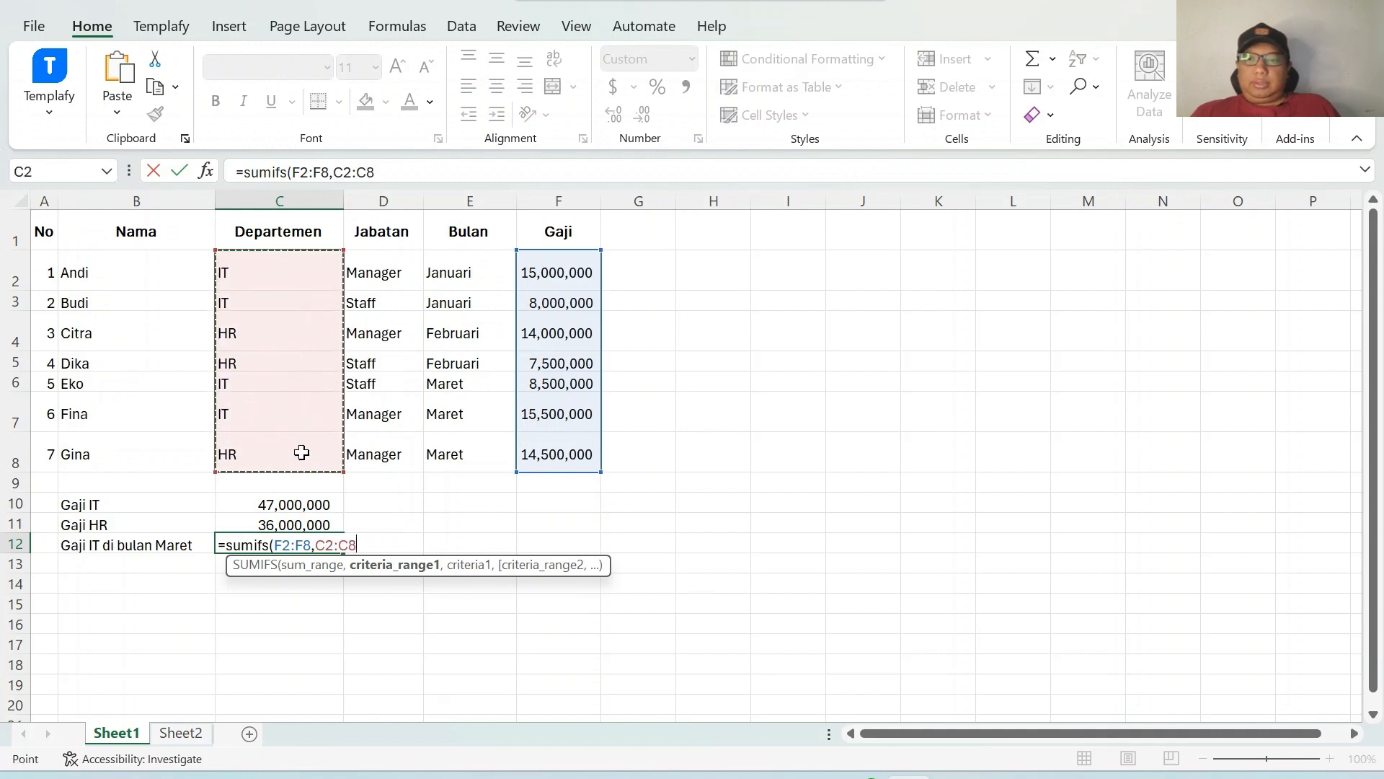
text(,)
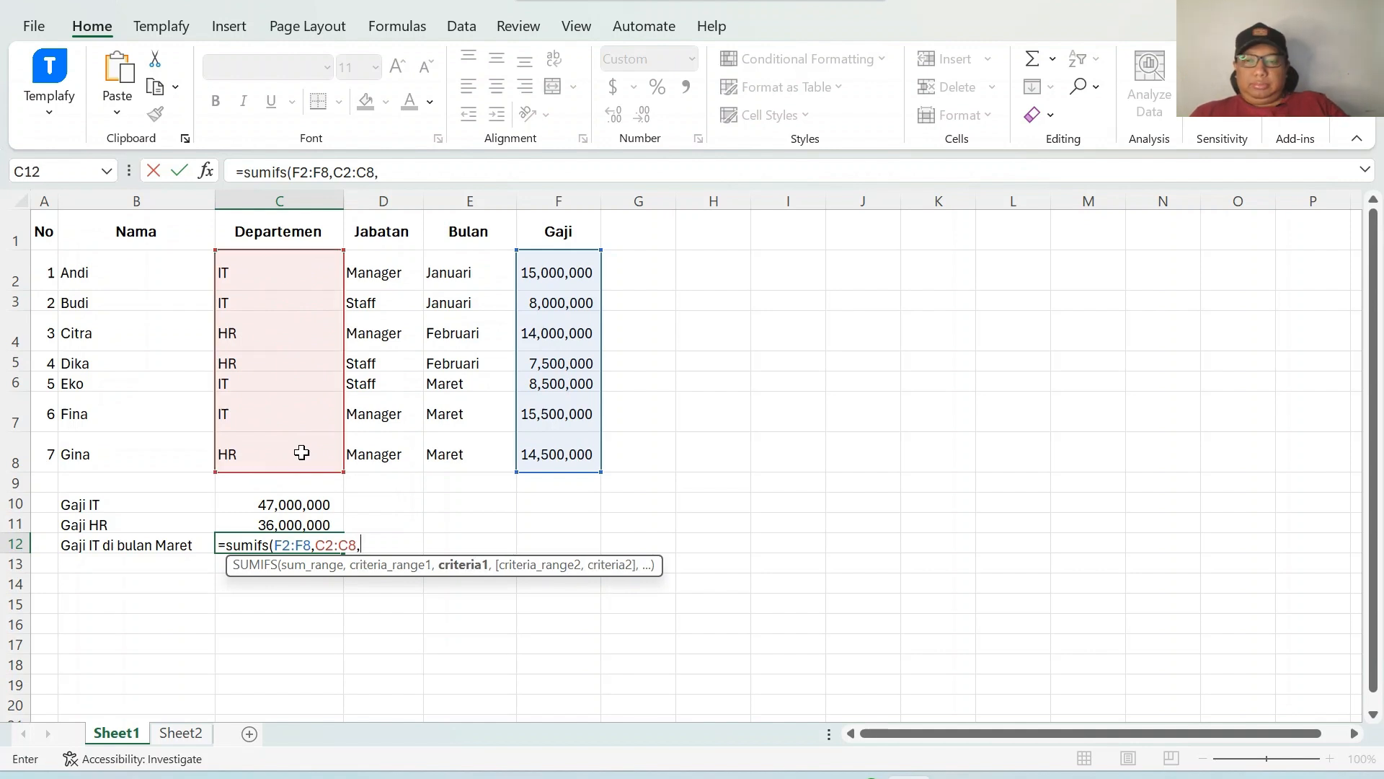
text("IT",)
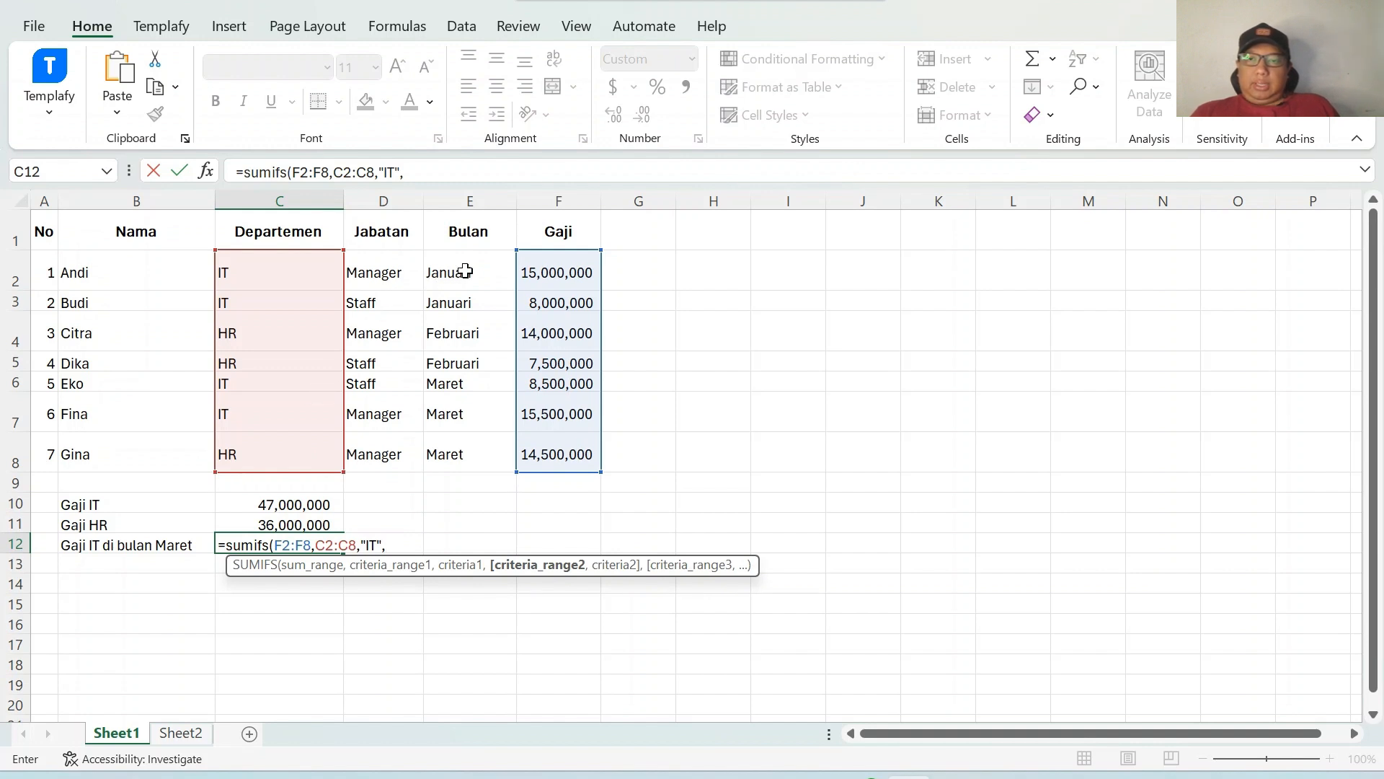
Add the month criterion E2:E8 equal to "Maret" and confirm the SUMIFS formula in C12.
drag(465, 271, 467, 445)
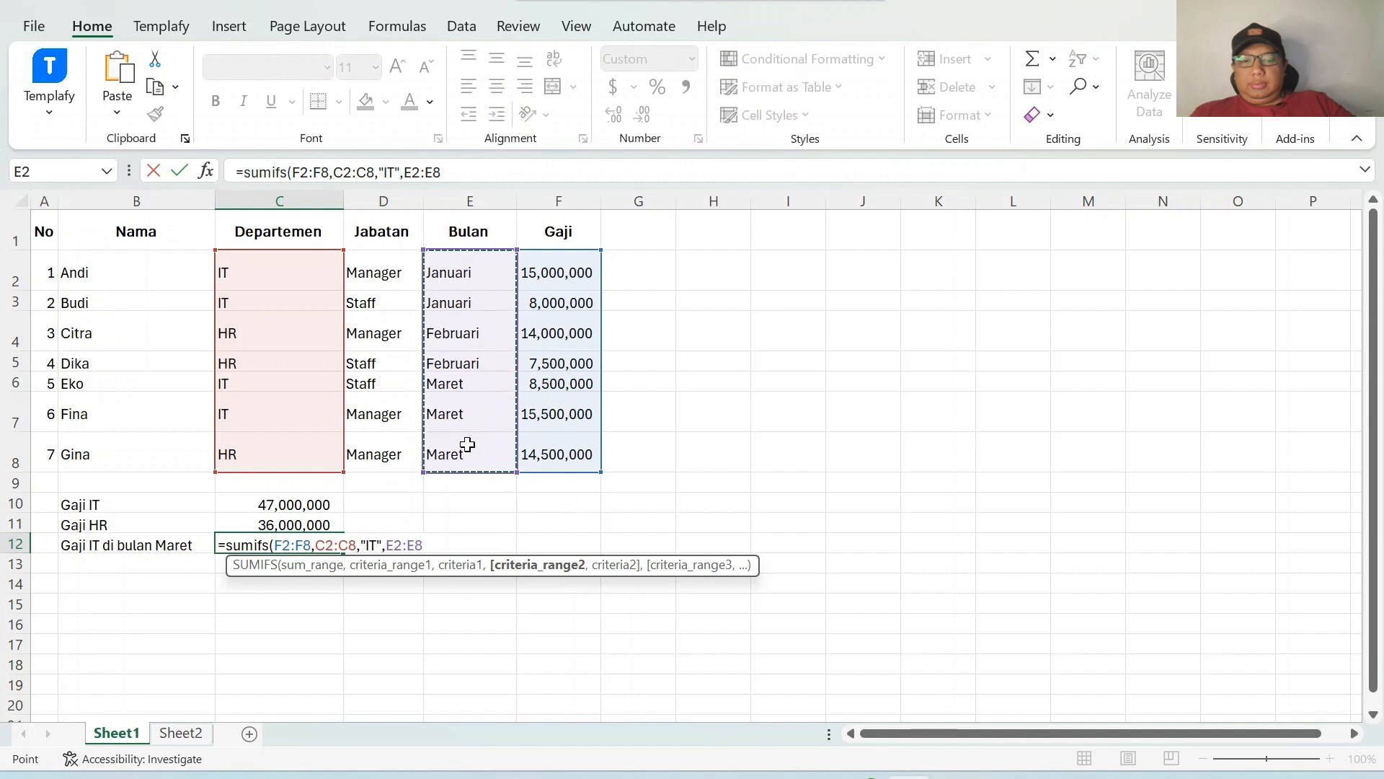
text(,)
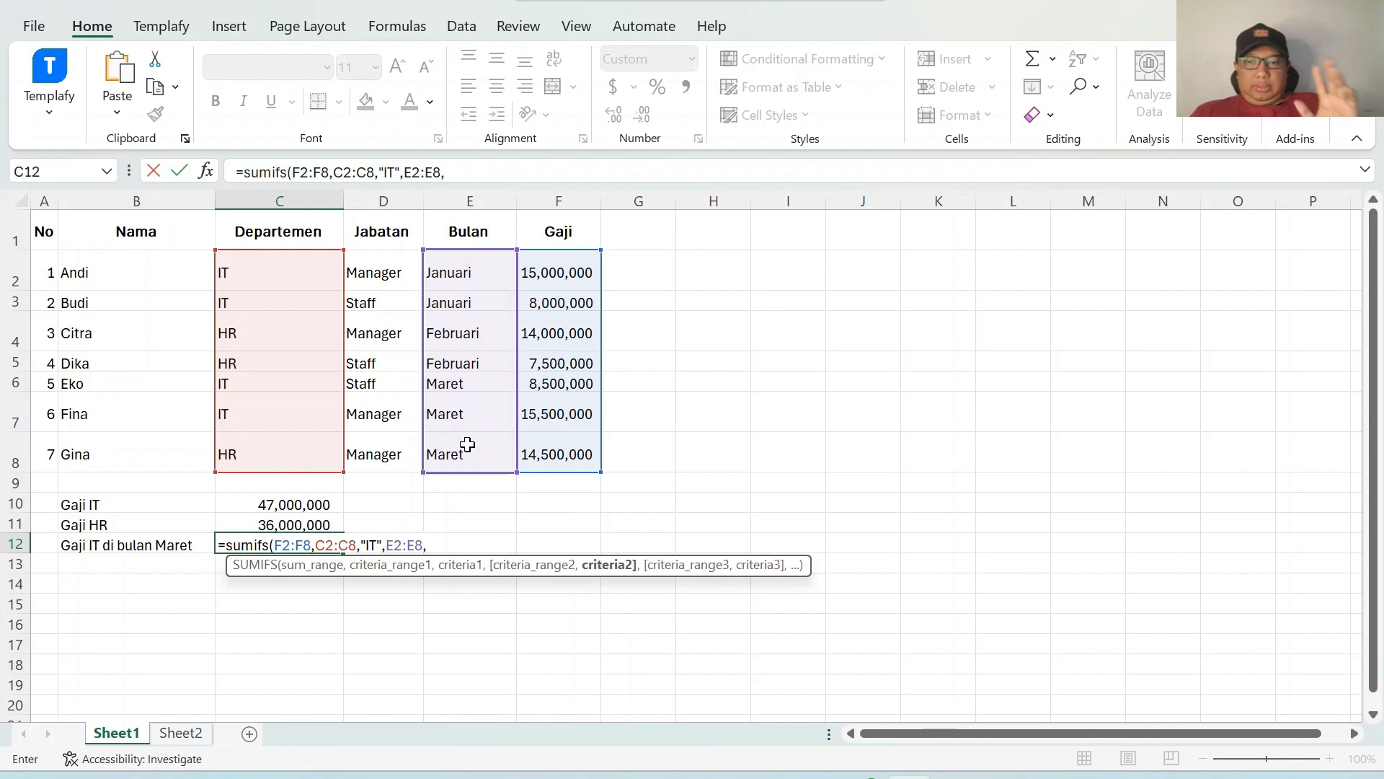
text(")
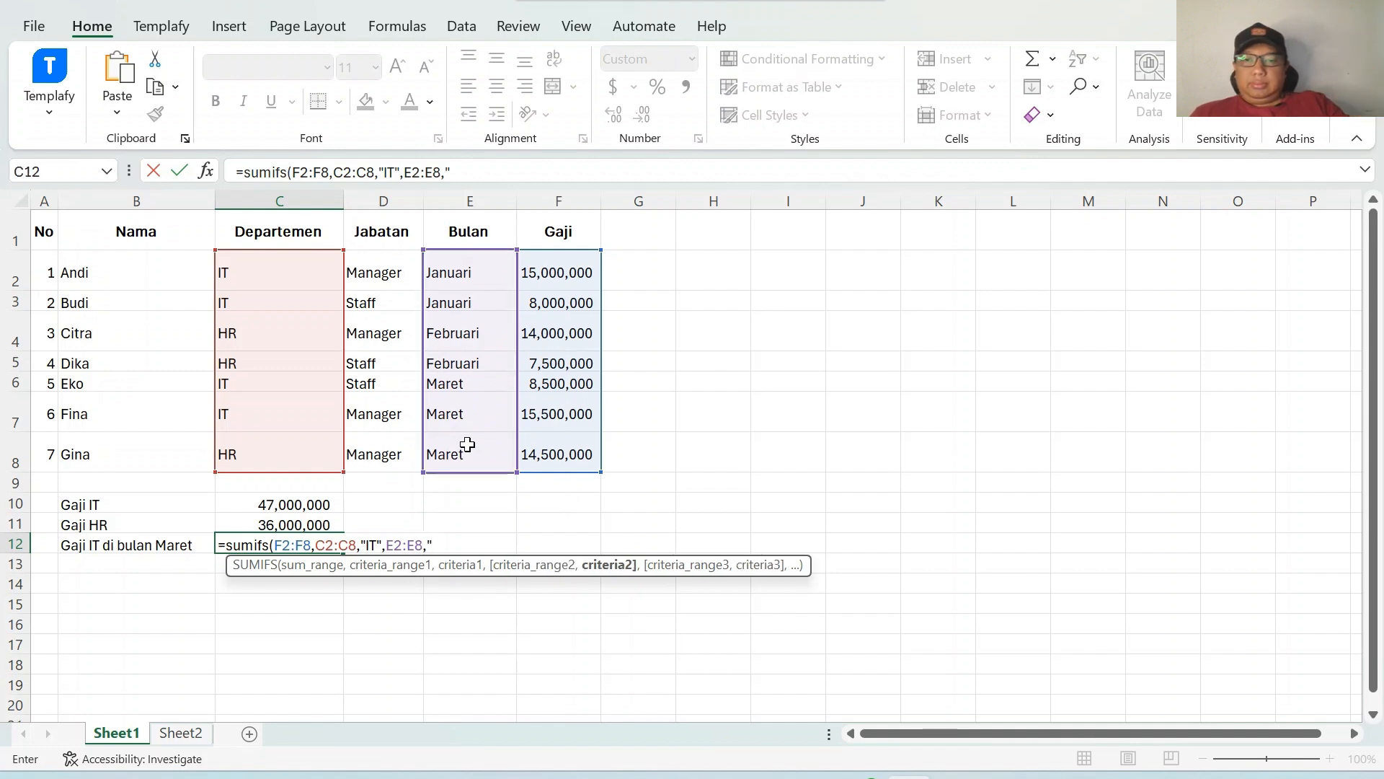
text(Maret)
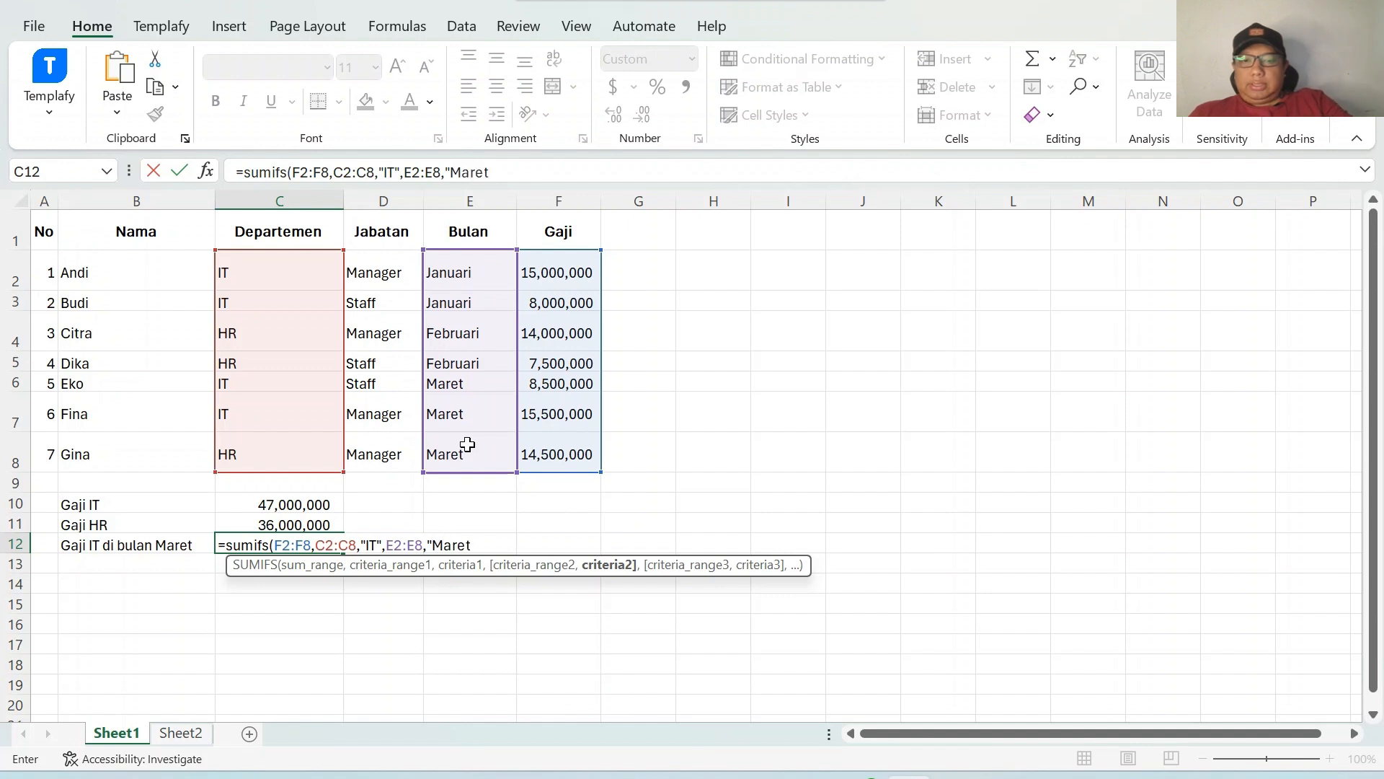
text("))
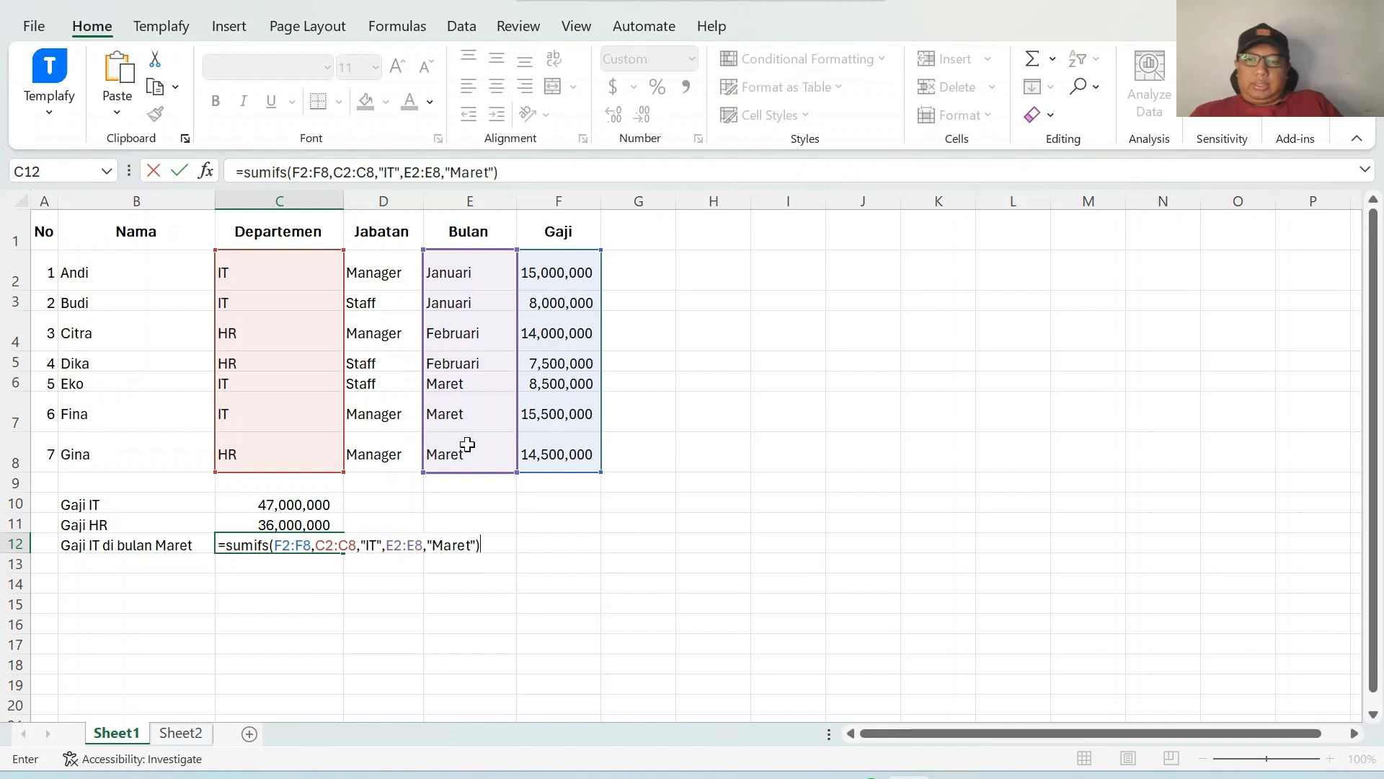
key(Return)
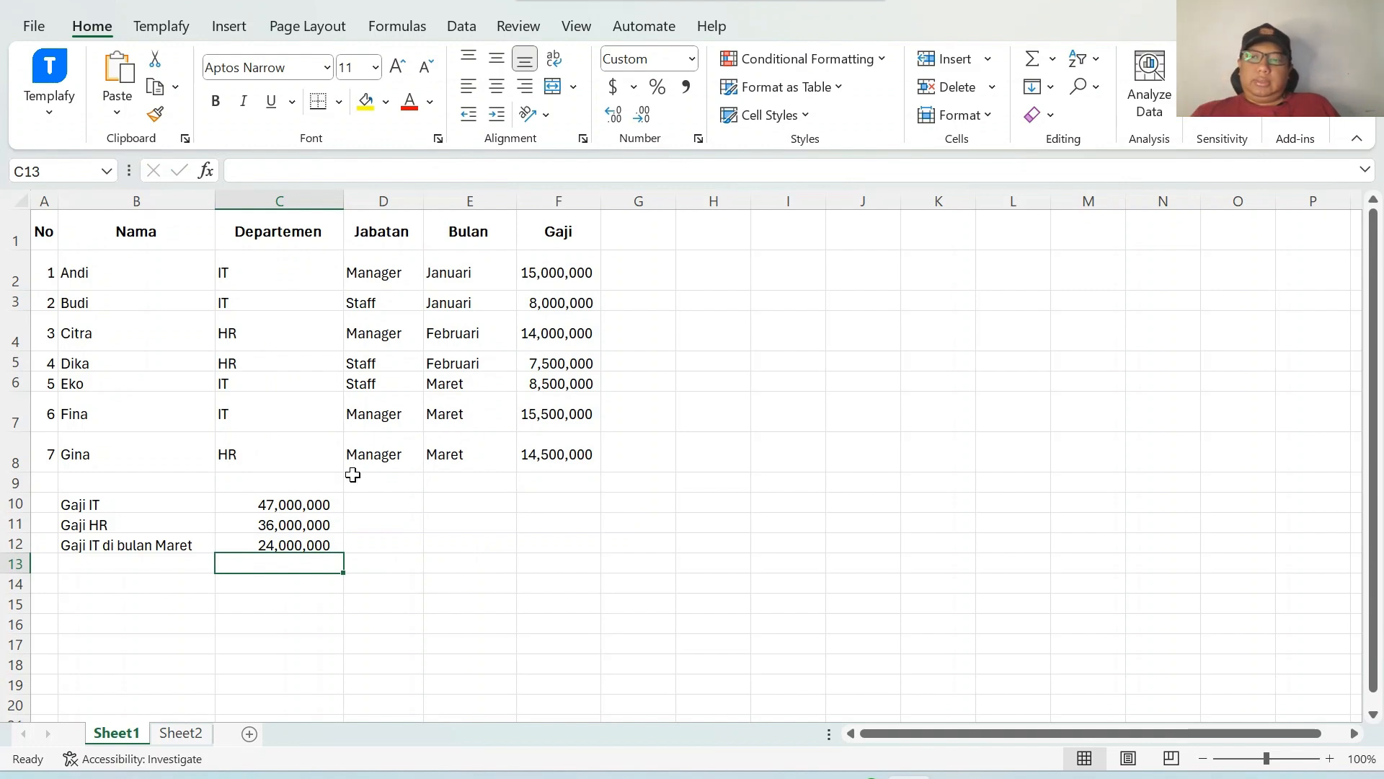
Enter the label Gaji HR di bulan Februari in B13.
click(156, 567)
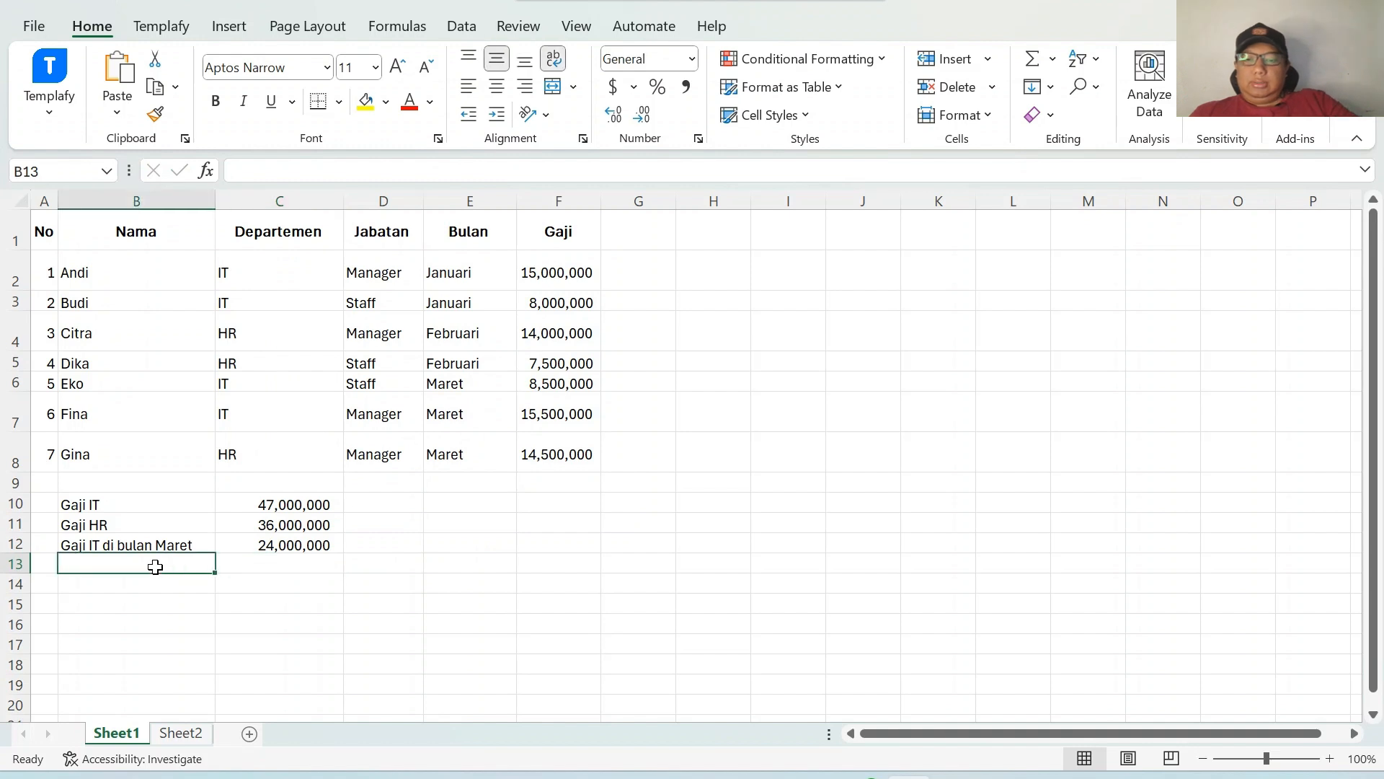
text(Gaji HR)
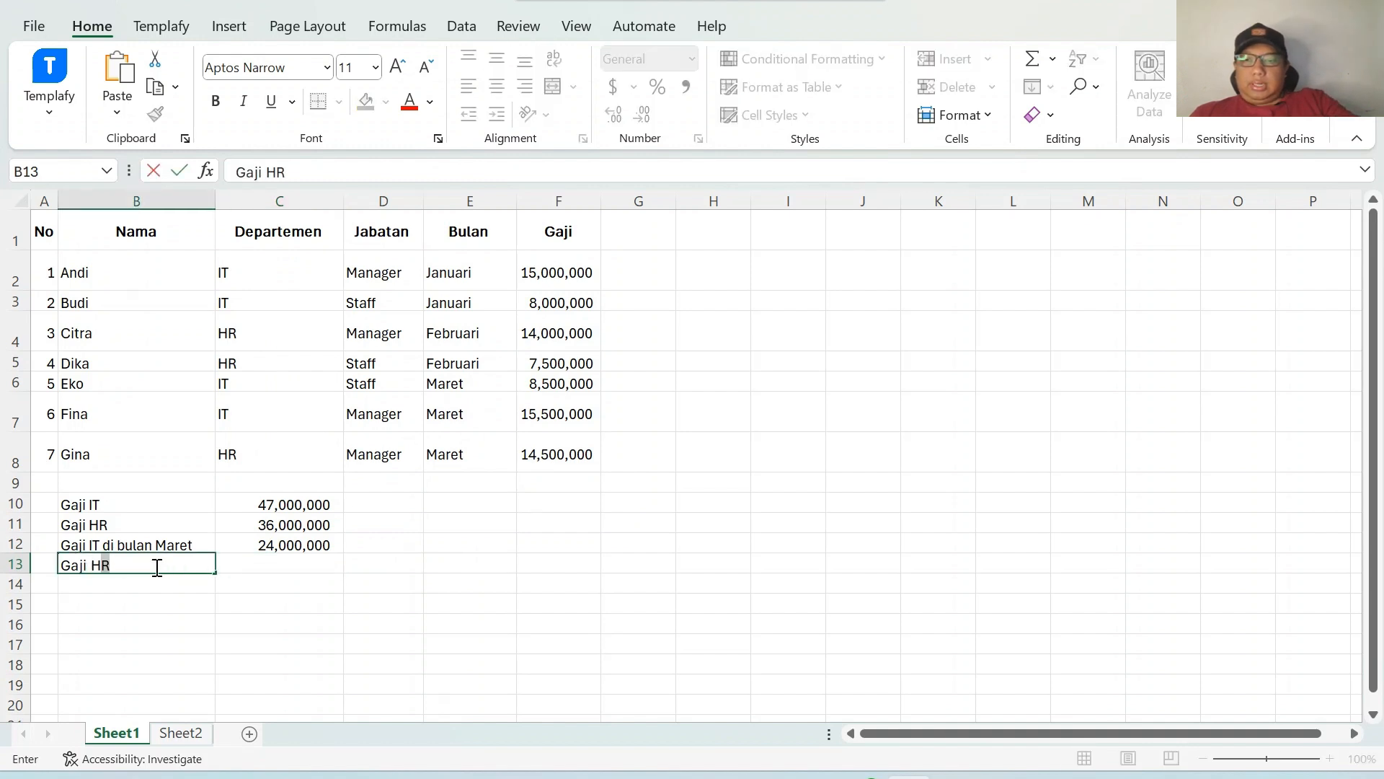
text( di bulan Februari)
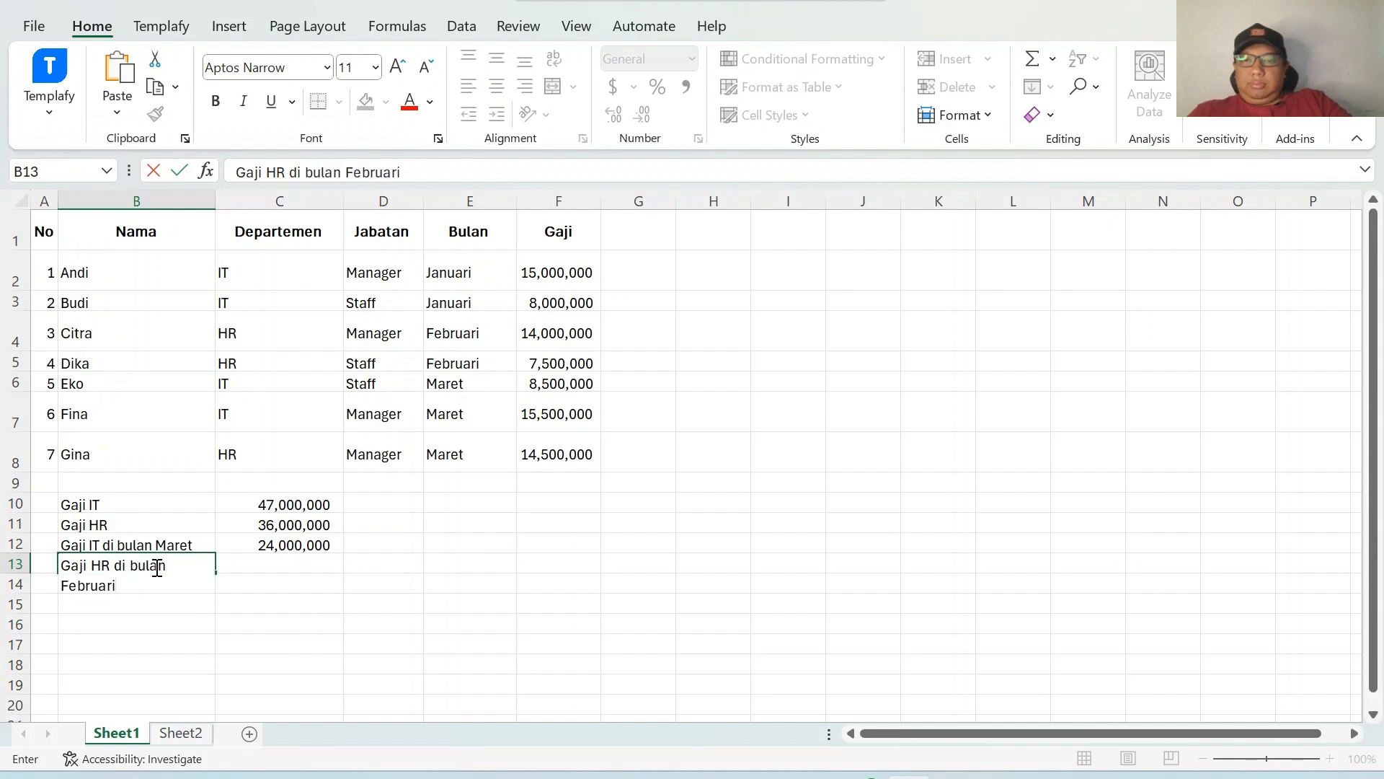
click(319, 592)
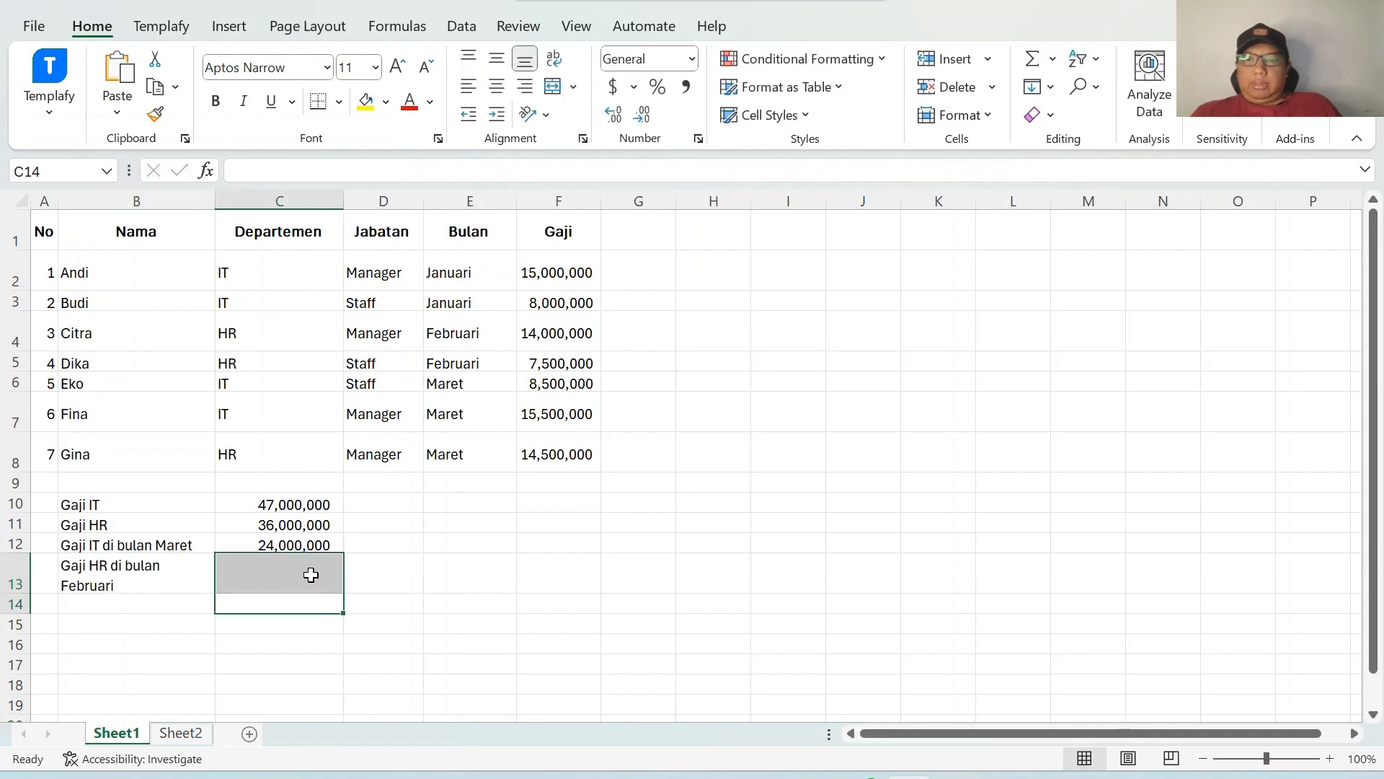
click(311, 574)
Start a SUMIFS formula in C13 with sum range F2:F8, dismissing the too-few-arguments warning.
text(=s)
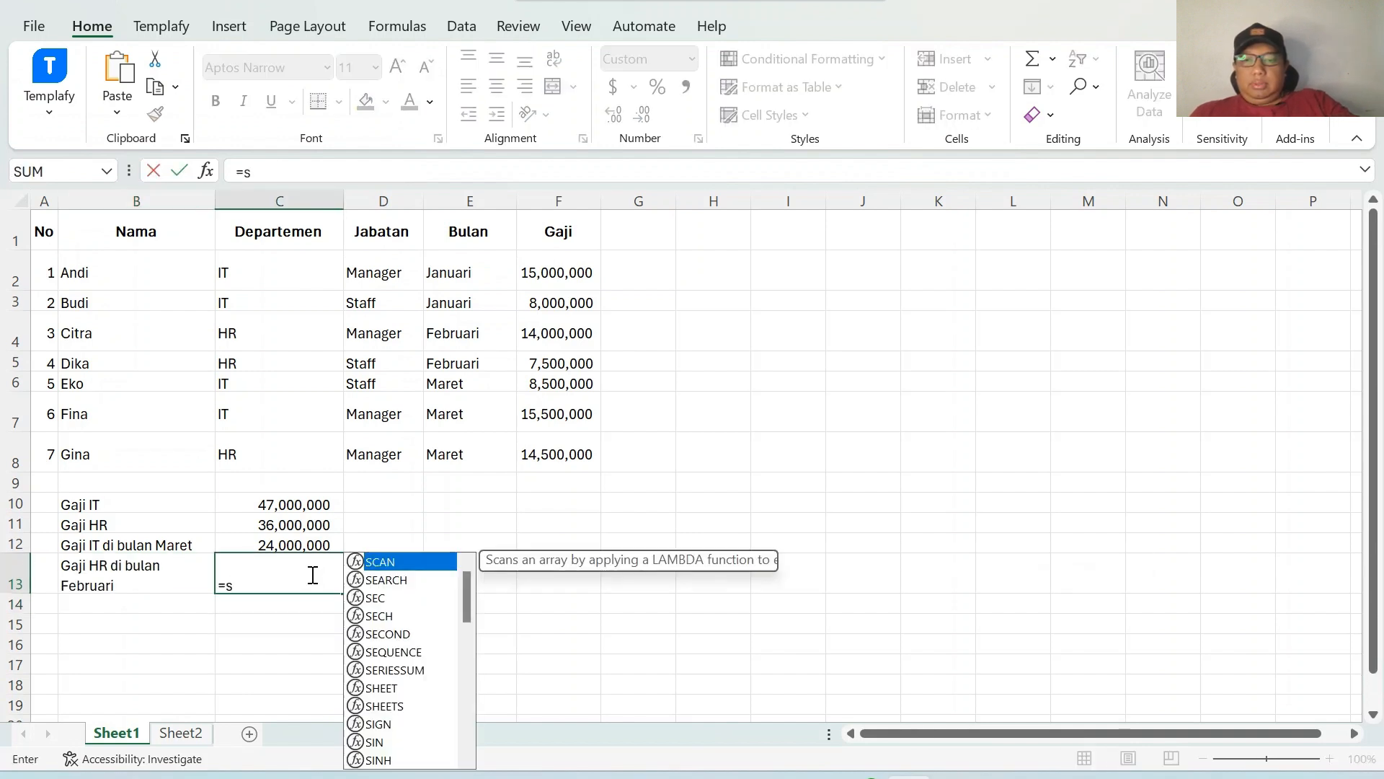
text(umifs)
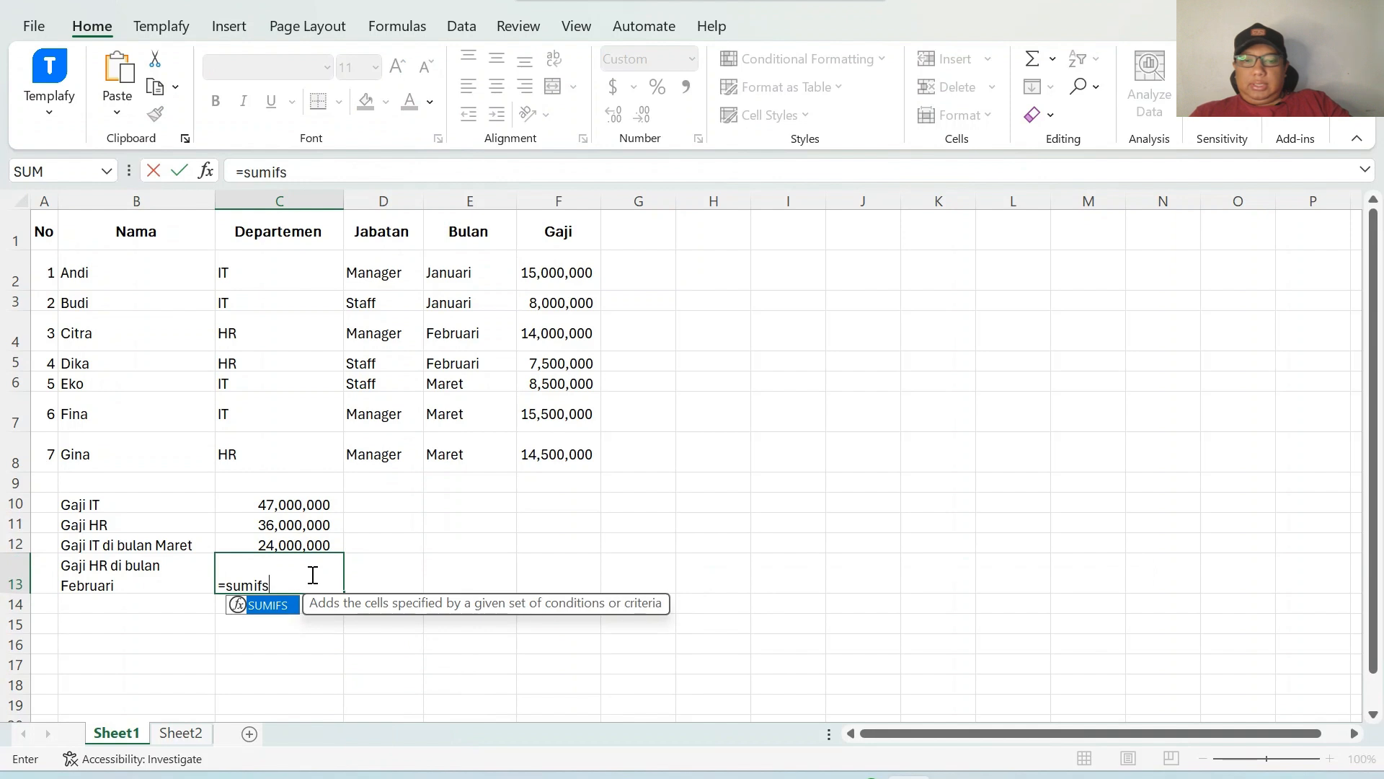
text(()
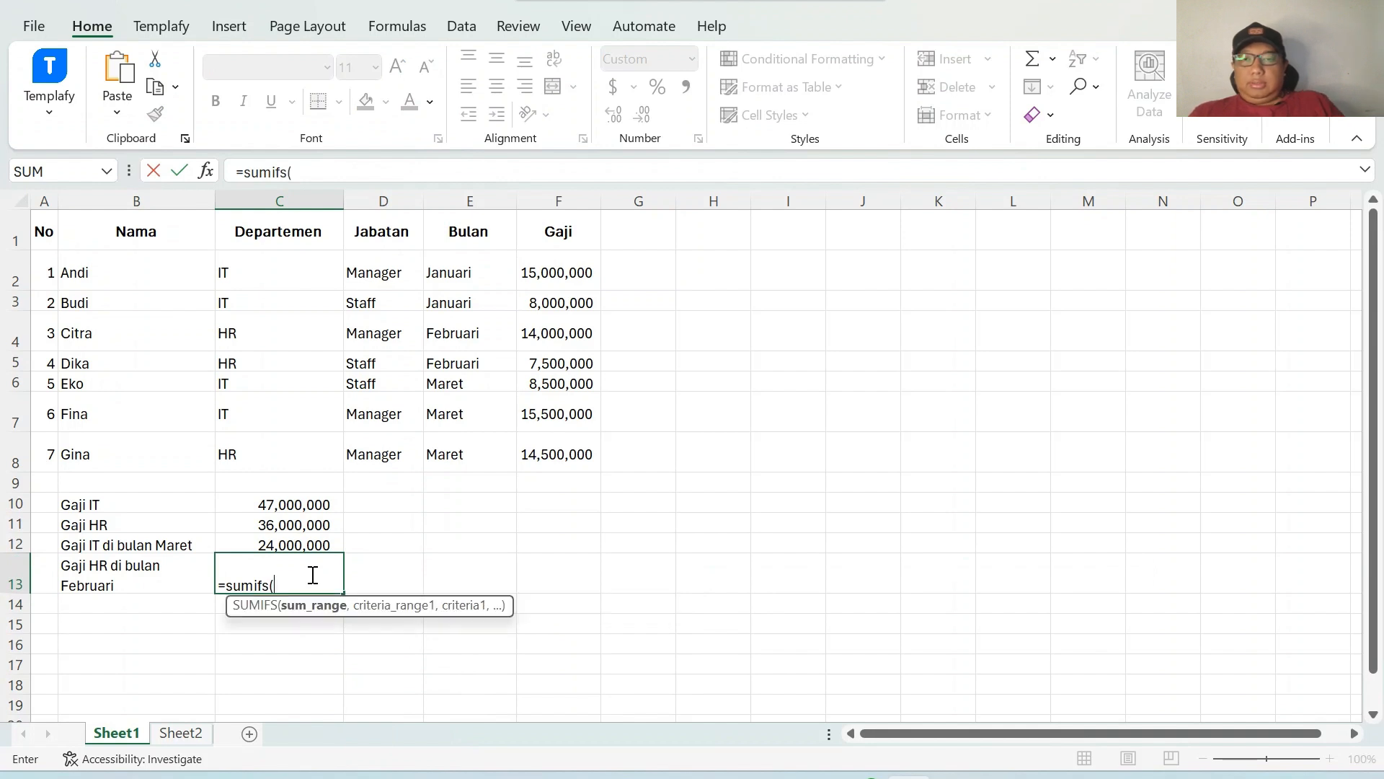
drag(530, 282, 573, 449)
key(Return)
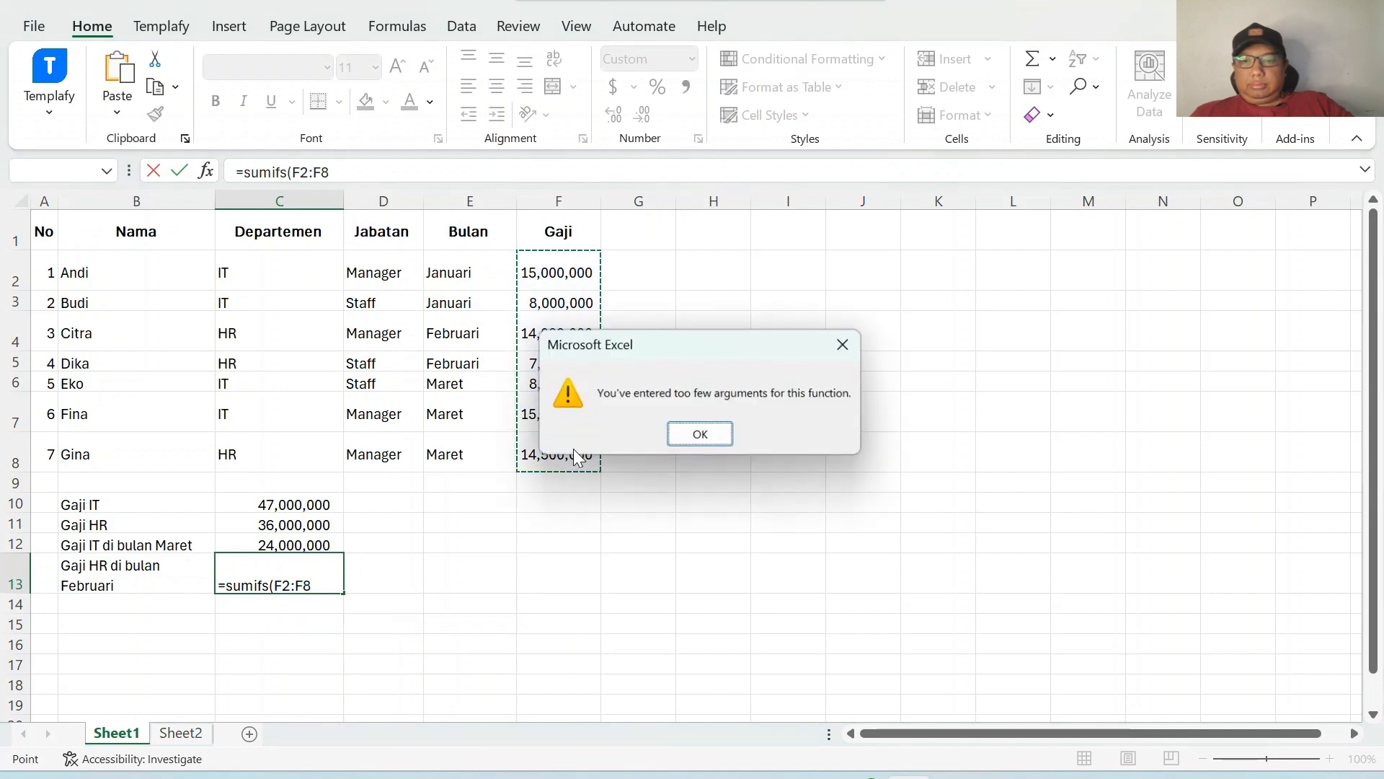
click(701, 434)
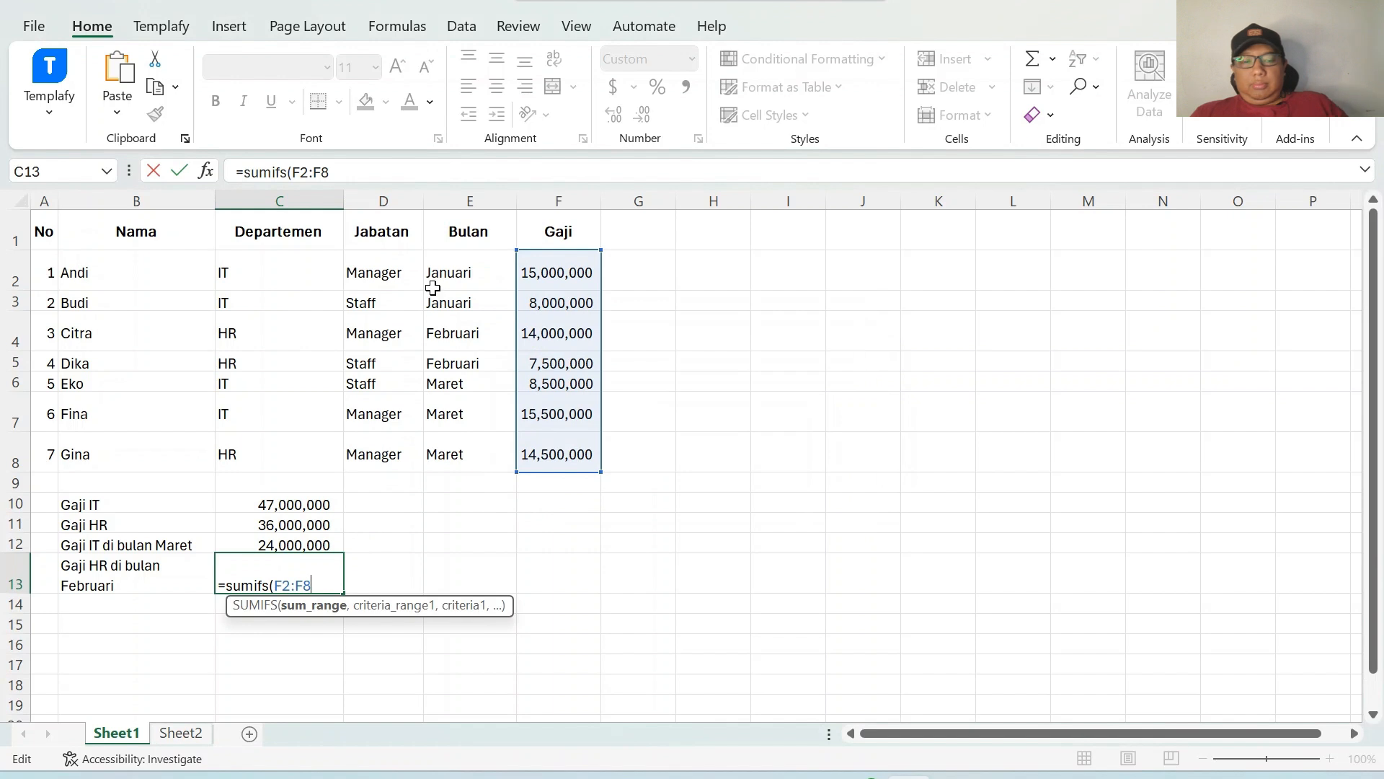
Add criterion range C2:C8 equal to "HR" to the SUMIFS formula in C13.
text(,)
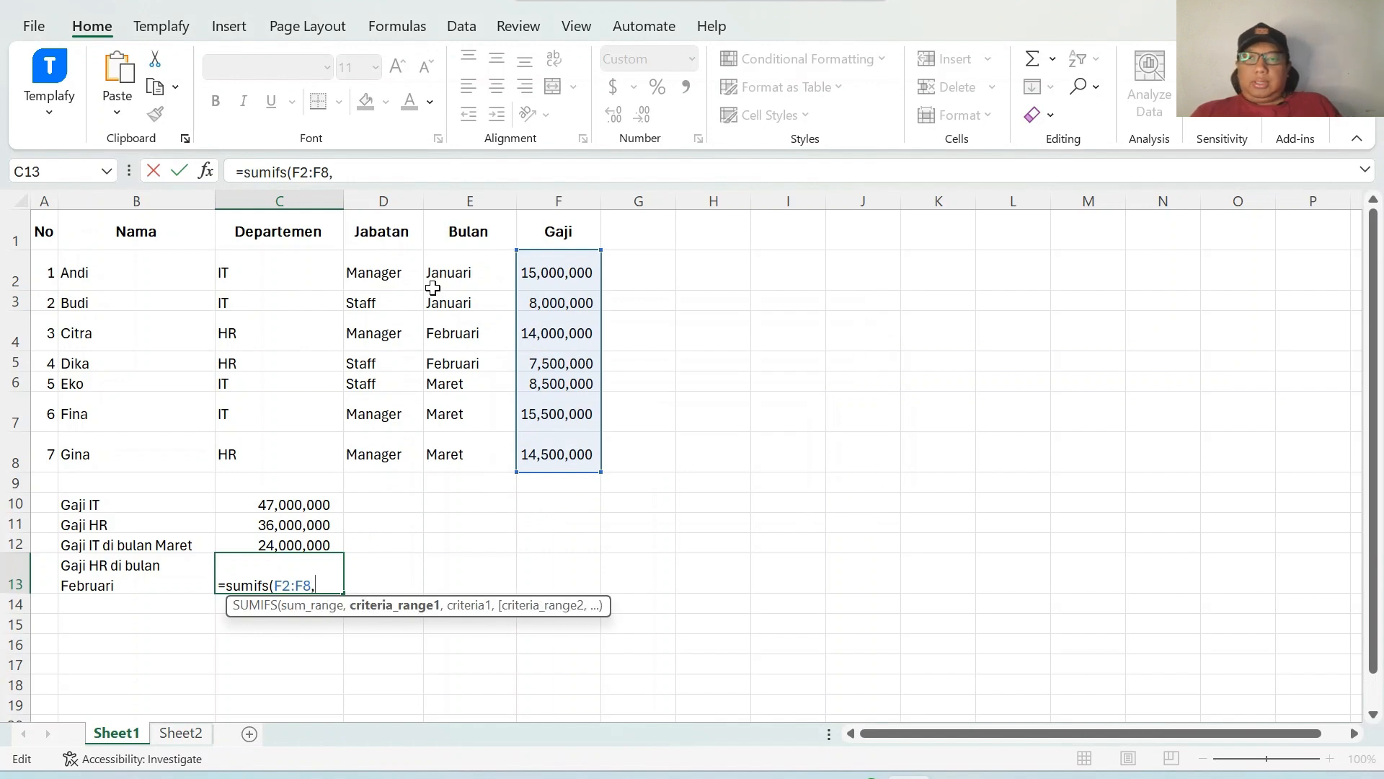
drag(300, 266, 289, 455)
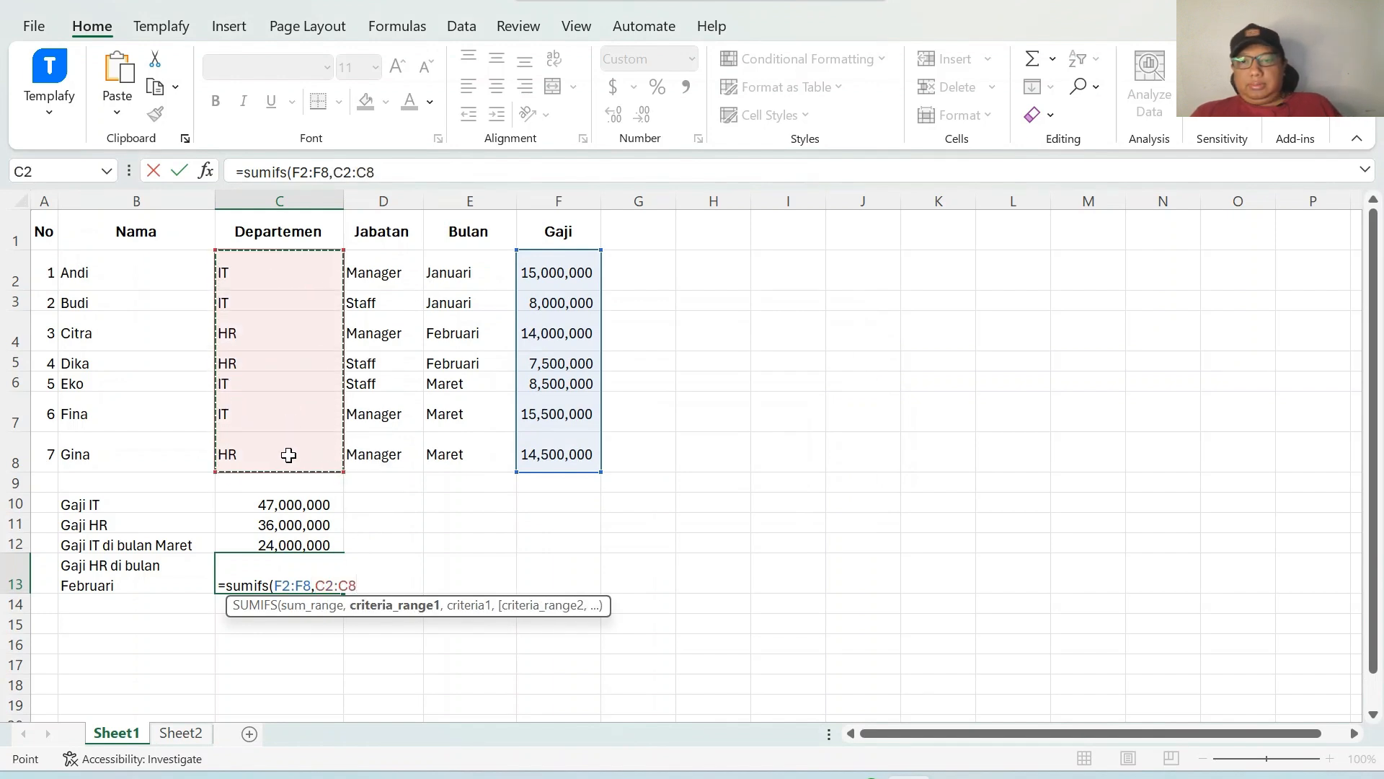
text(,")
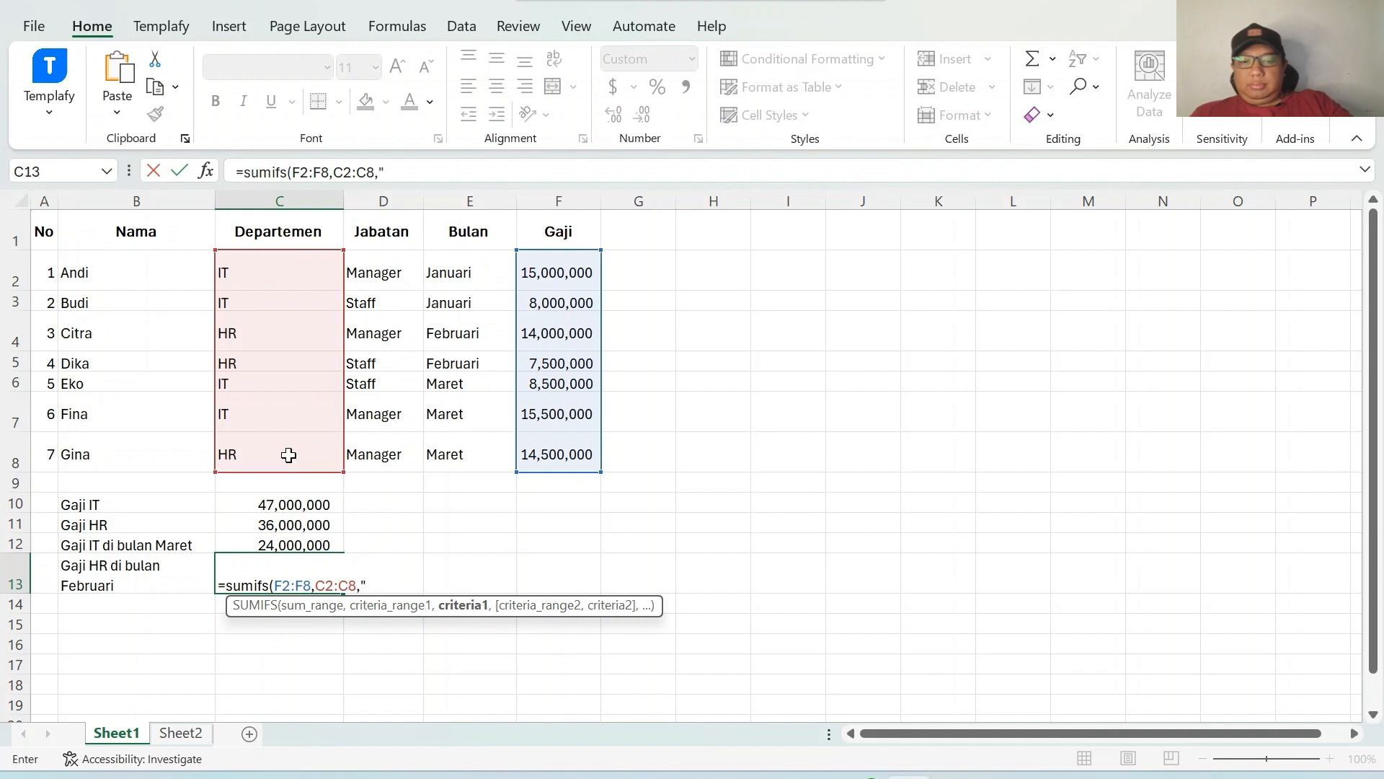
text(I)
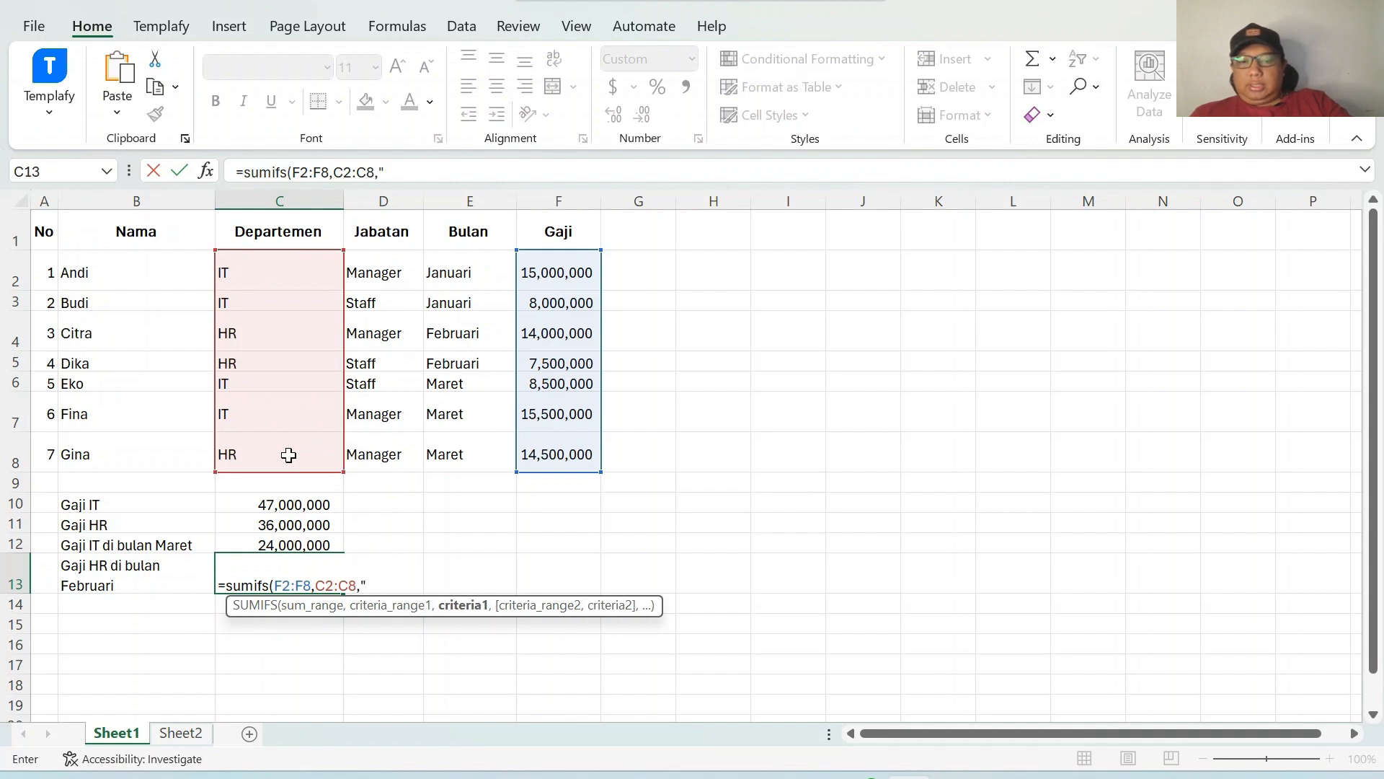
text(HR",)
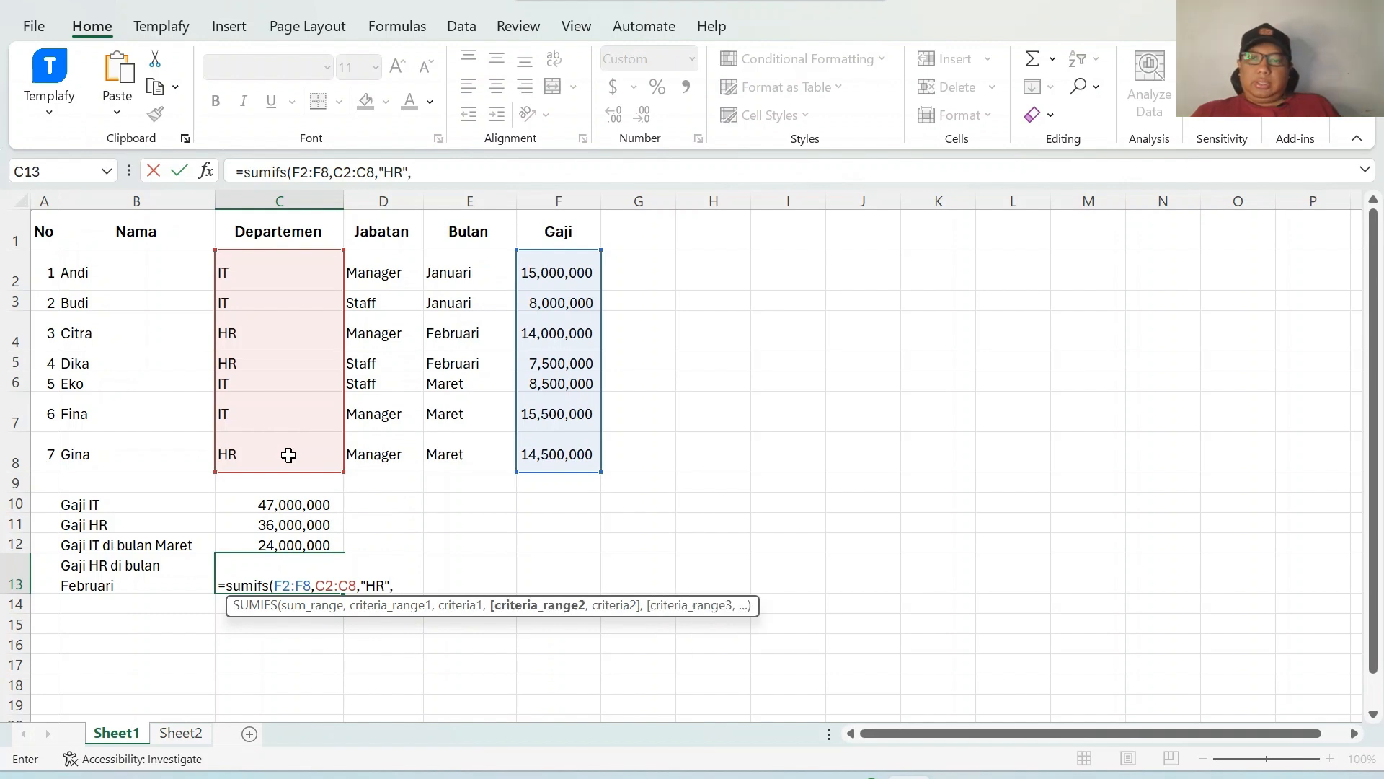
Add the month criterion E2:E8 equal to "Februari" and confirm the SUMIFS formula in C13.
drag(452, 277, 449, 451)
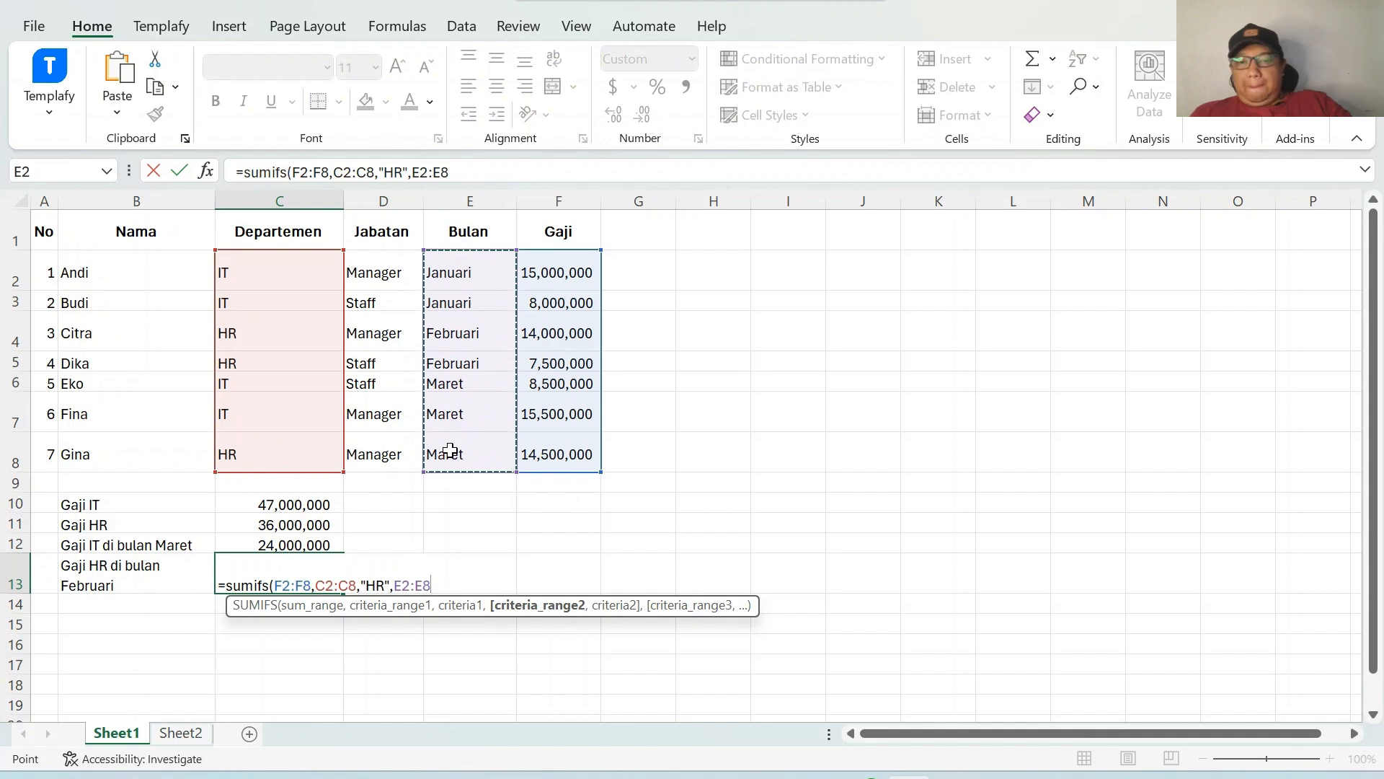
text(,")
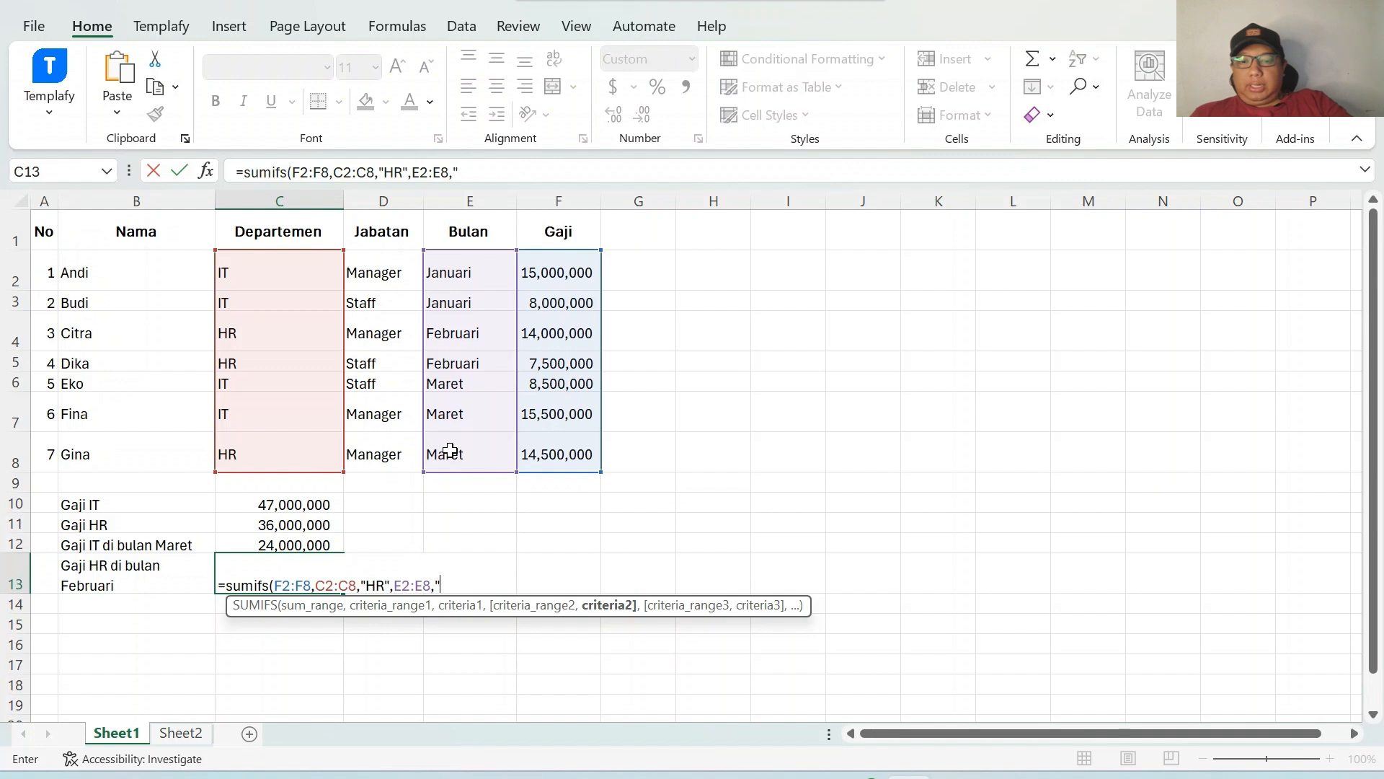
text(Februa)
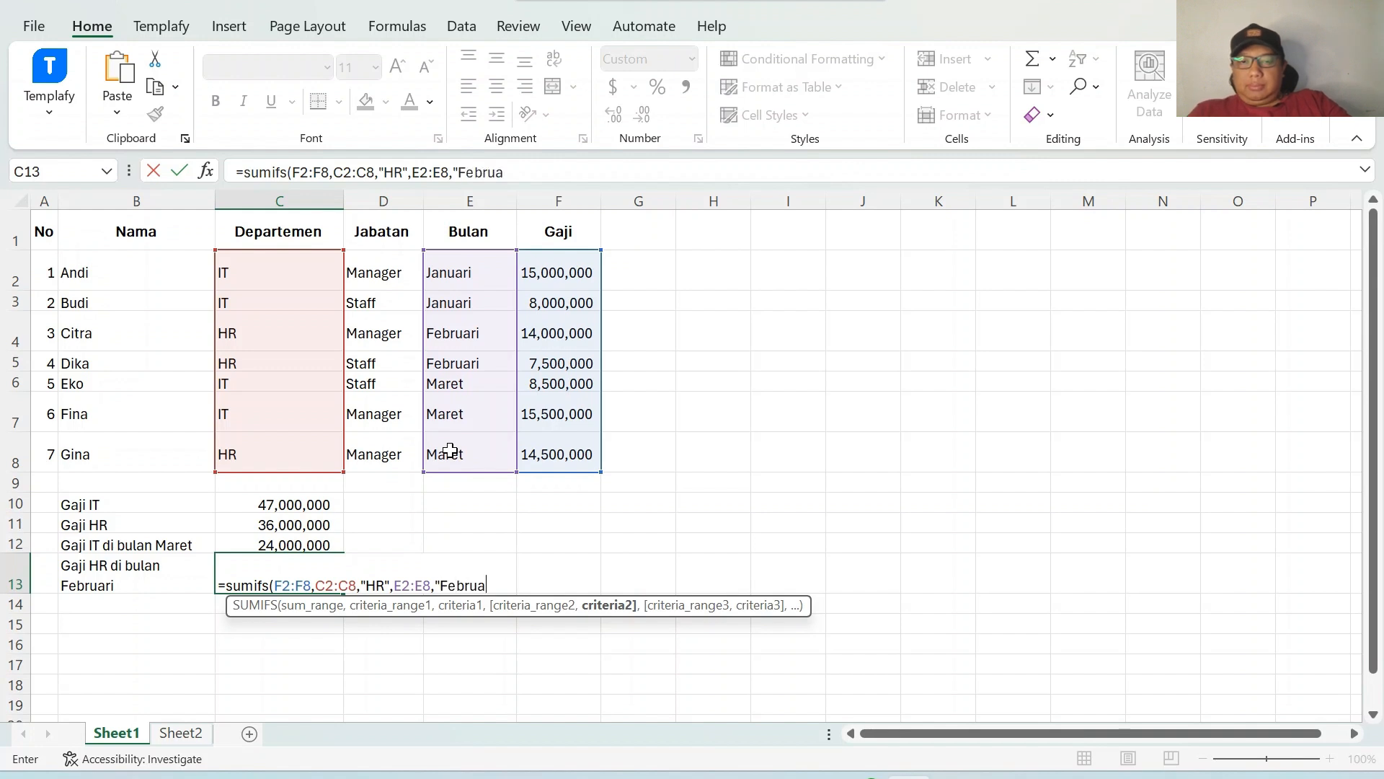
text(ri"))
key(Return)
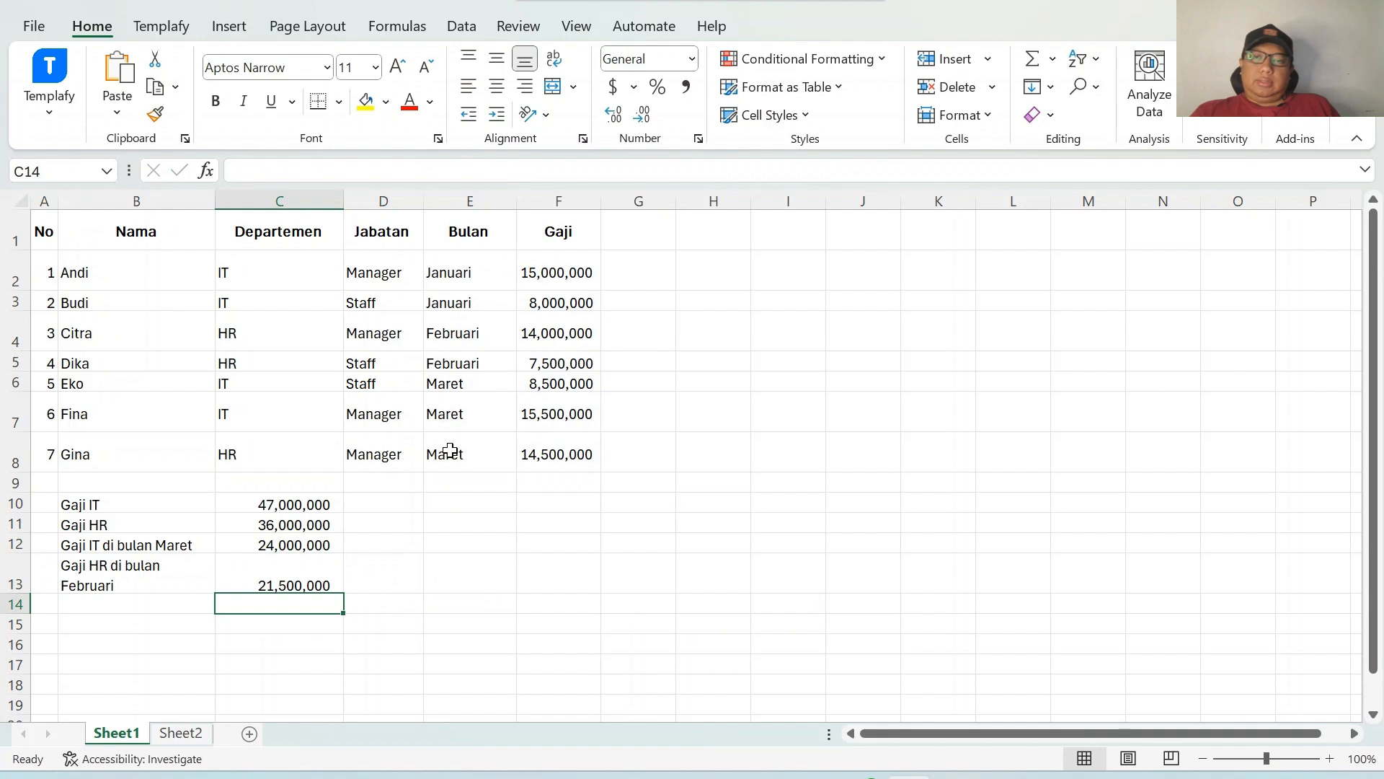
Widen column B so the labels fit on one line.
drag(214, 202, 252, 197)
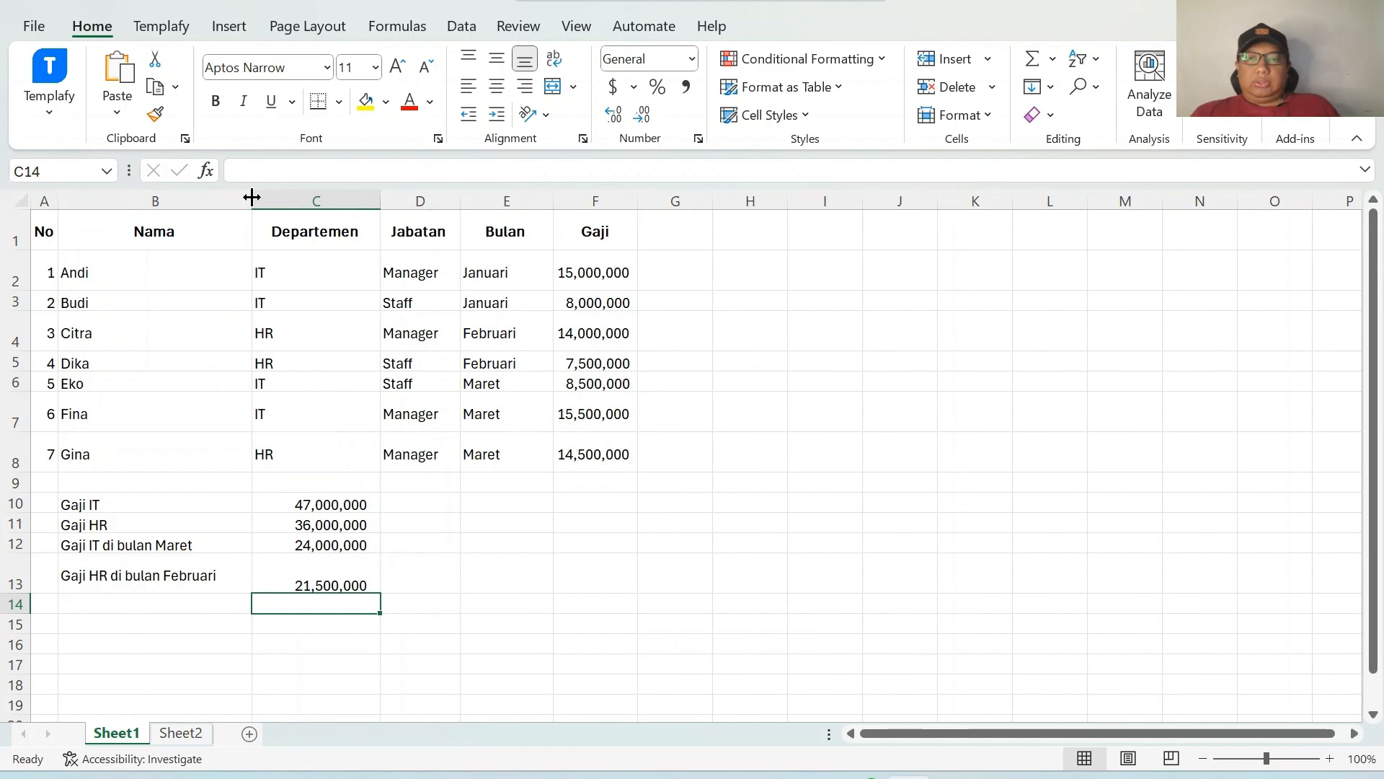
Switch to Sheet2 and review the product sales table with names, categories, months and revenue.
key(ctrl+Page_Down)
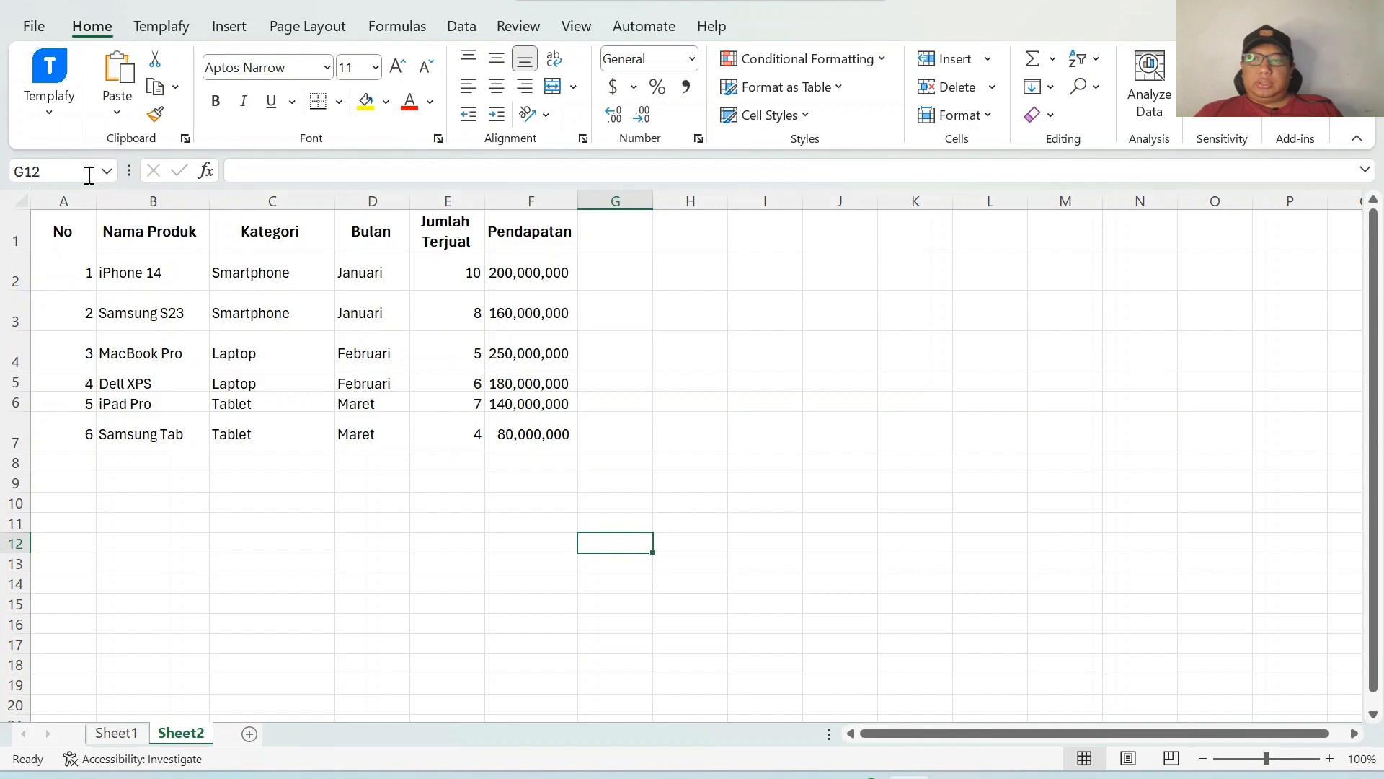
drag(66, 219, 524, 431)
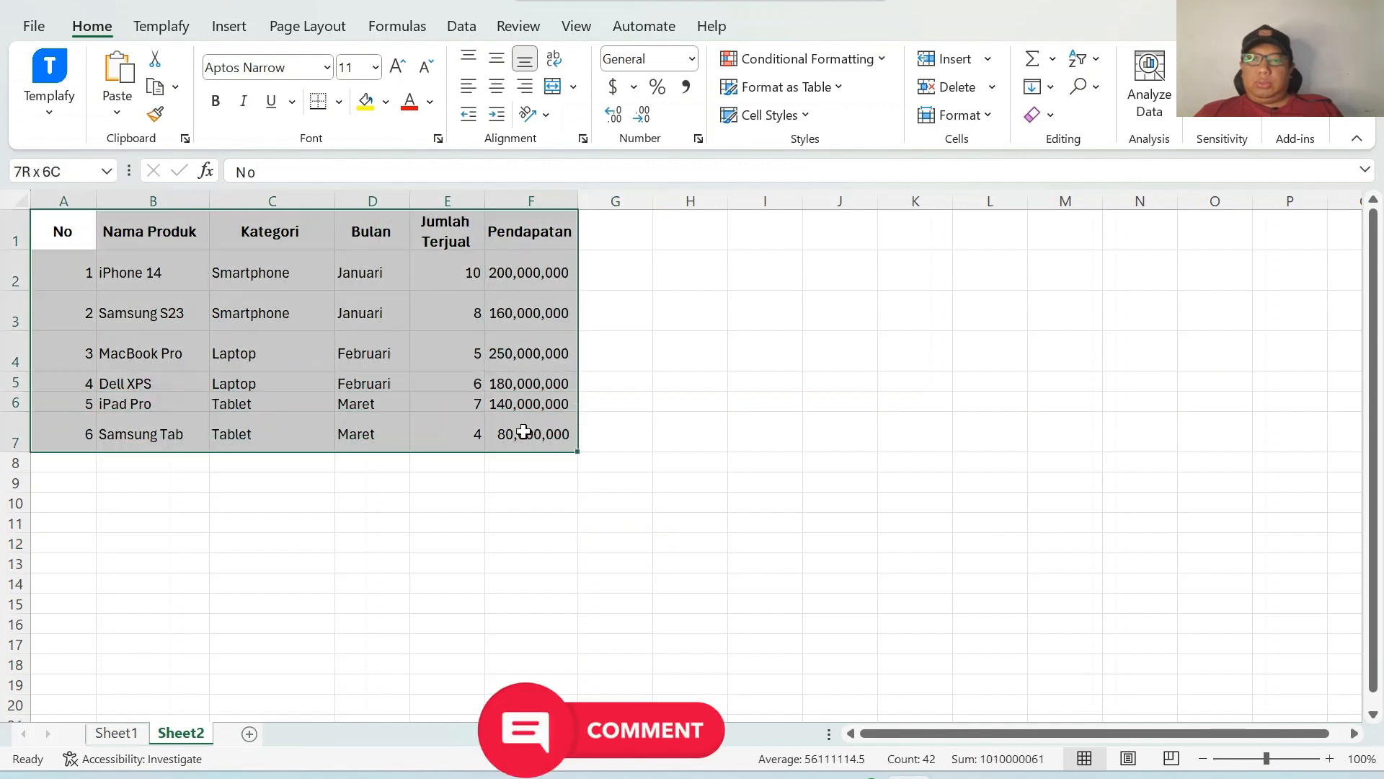
click(145, 242)
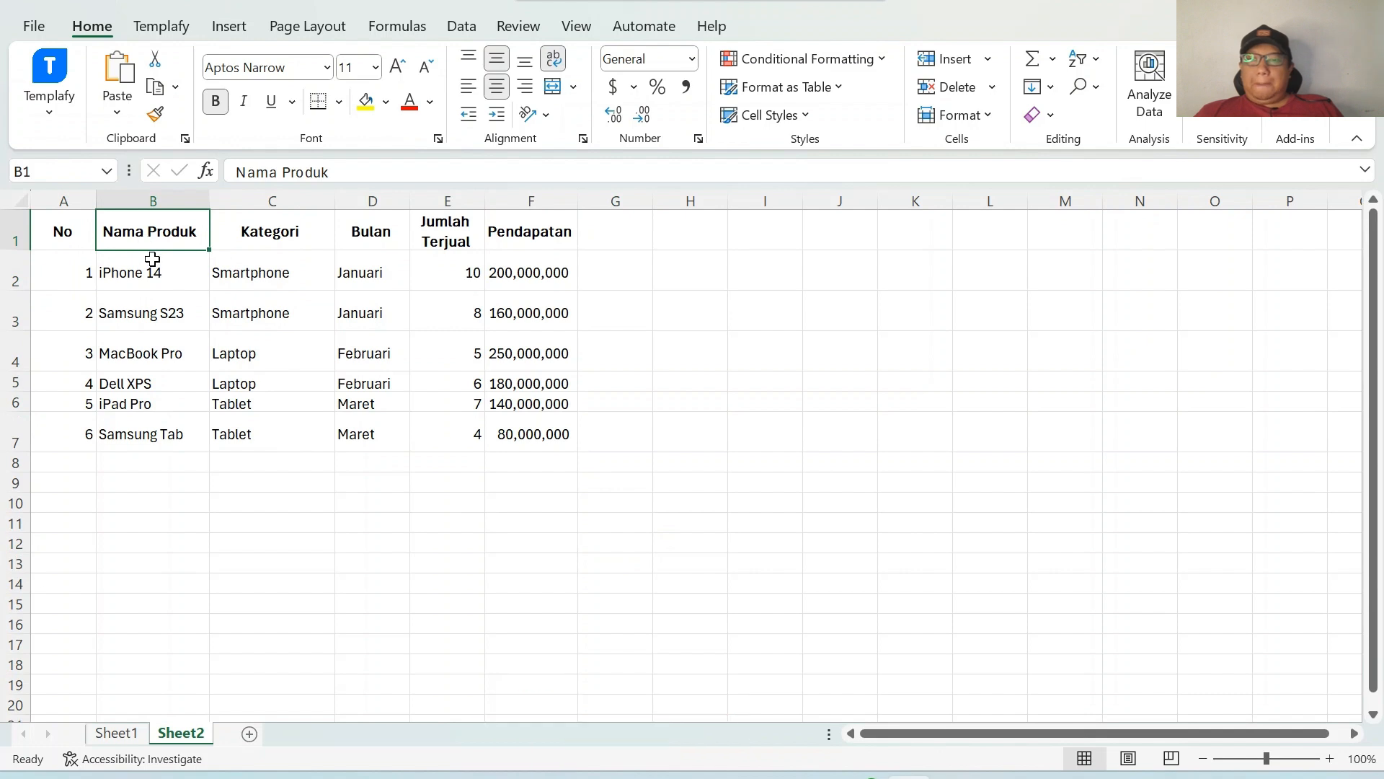
click(153, 263)
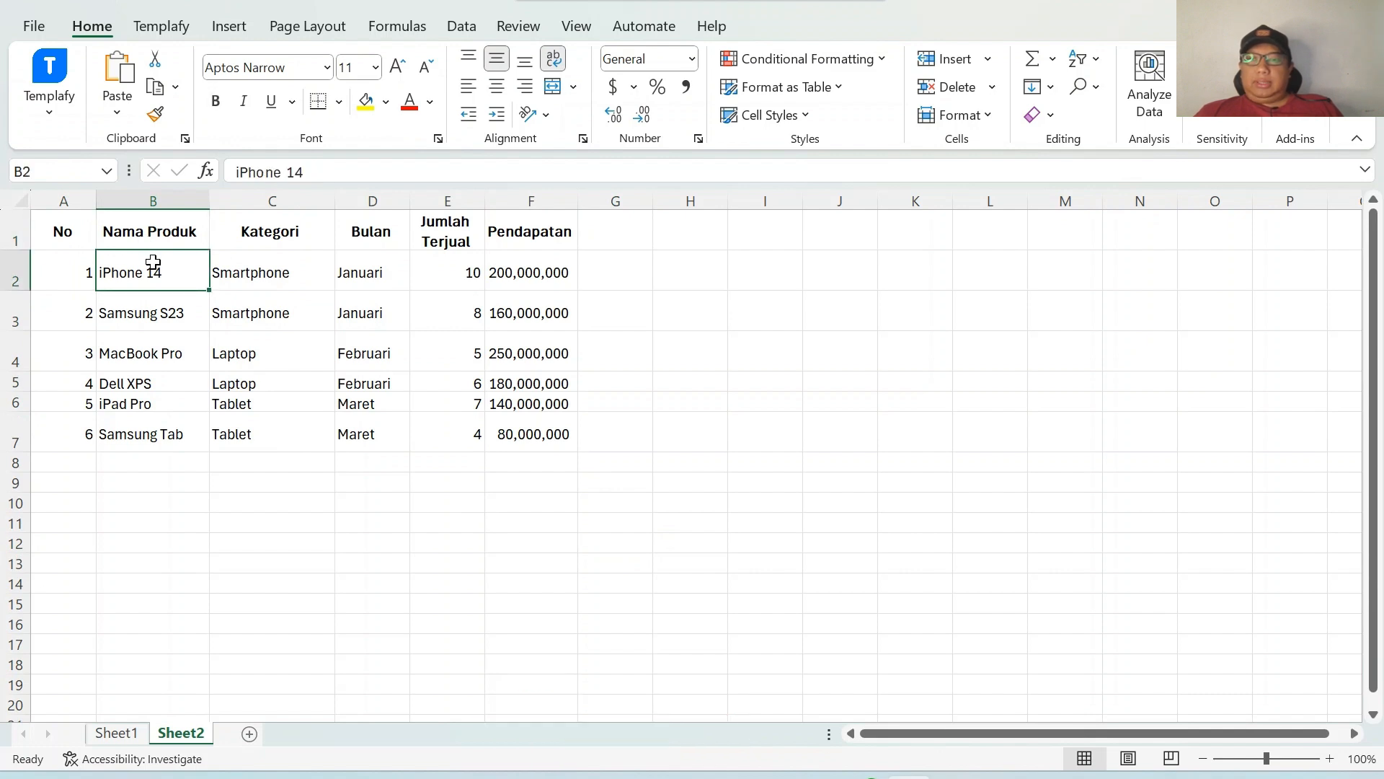
click(176, 351)
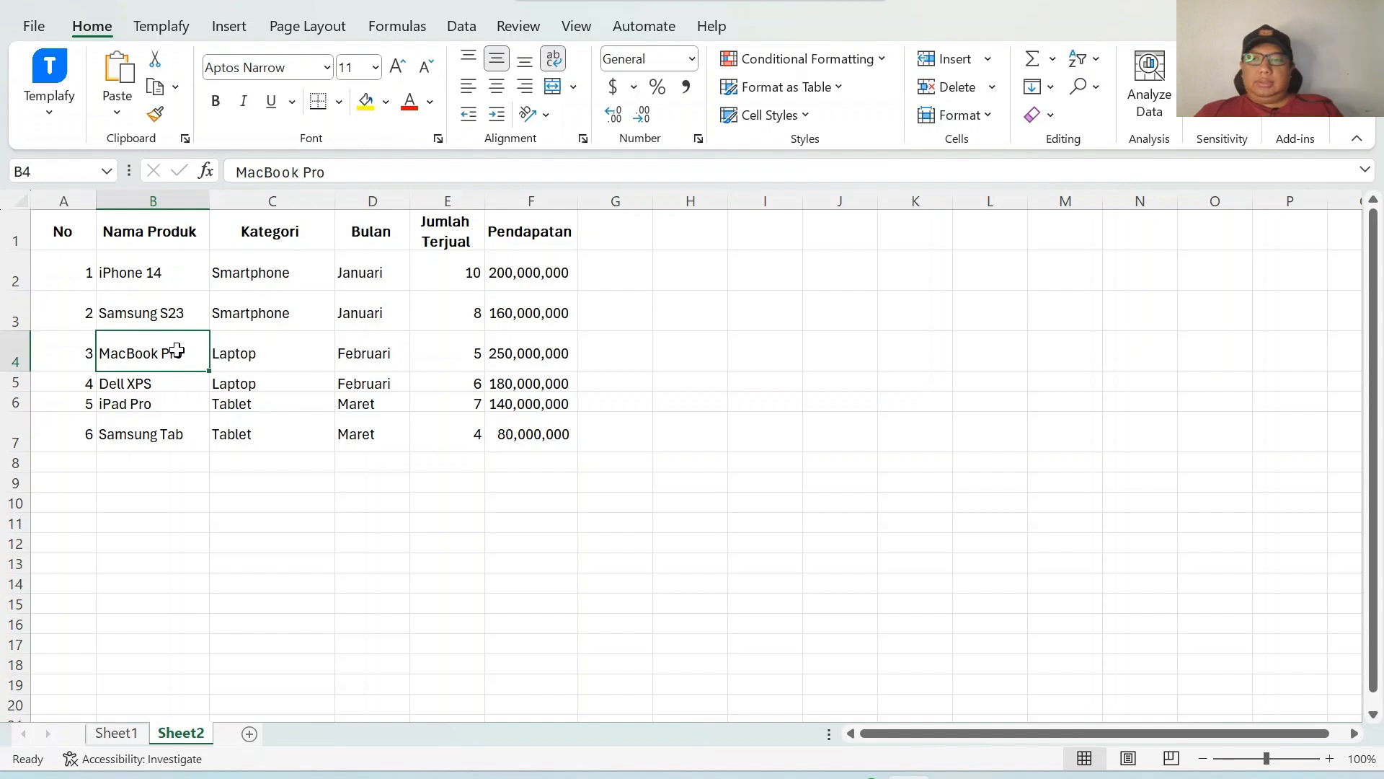
click(147, 486)
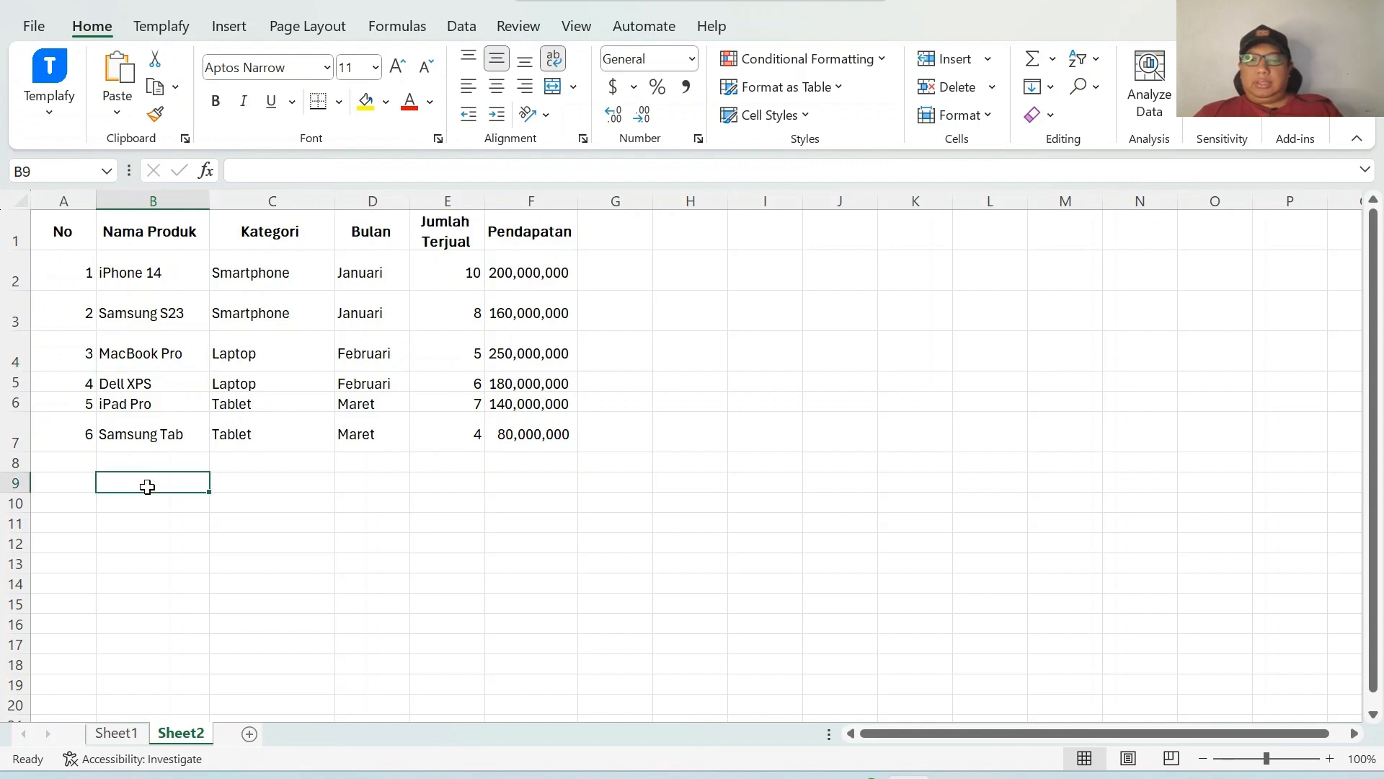
Enter the label Produk pro in B9.
text(Da)
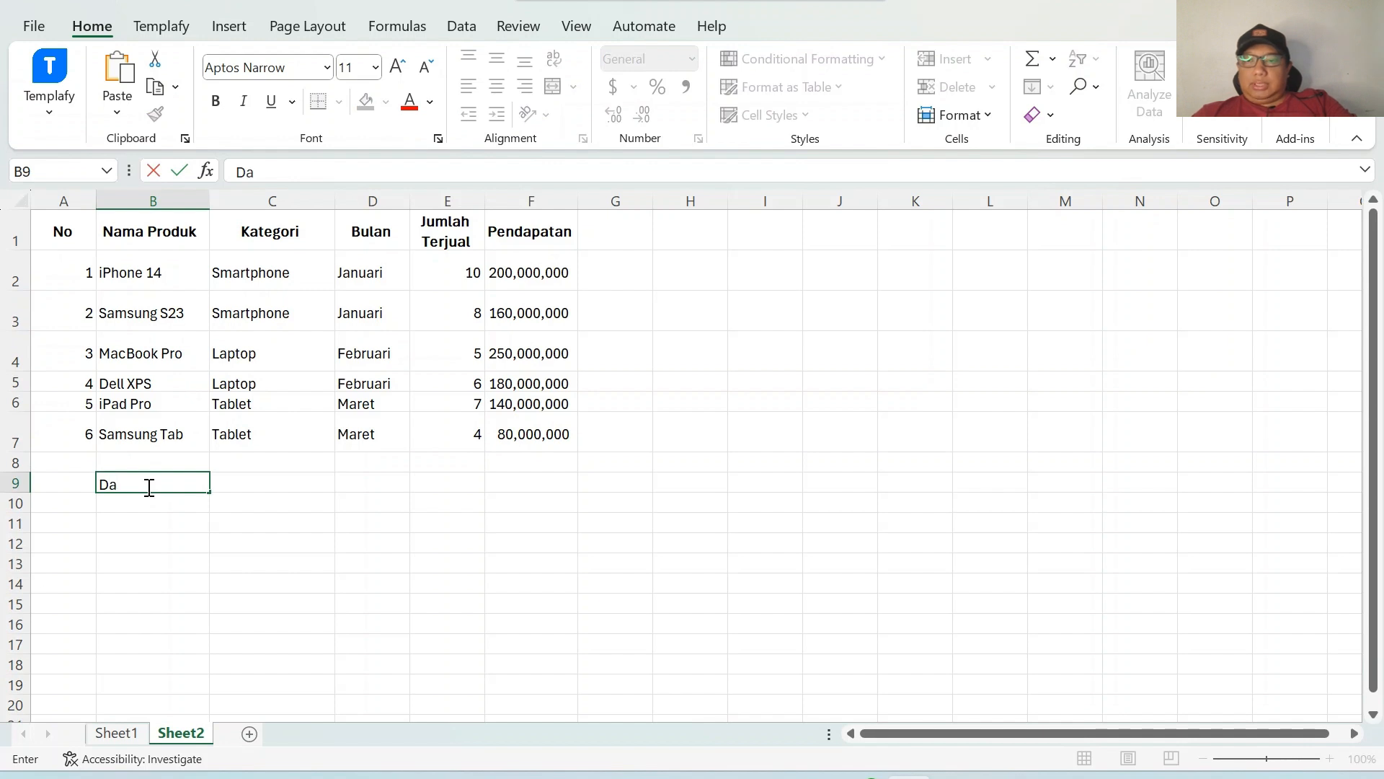
key(BackSpace)
key(BackSpace)
text(P)
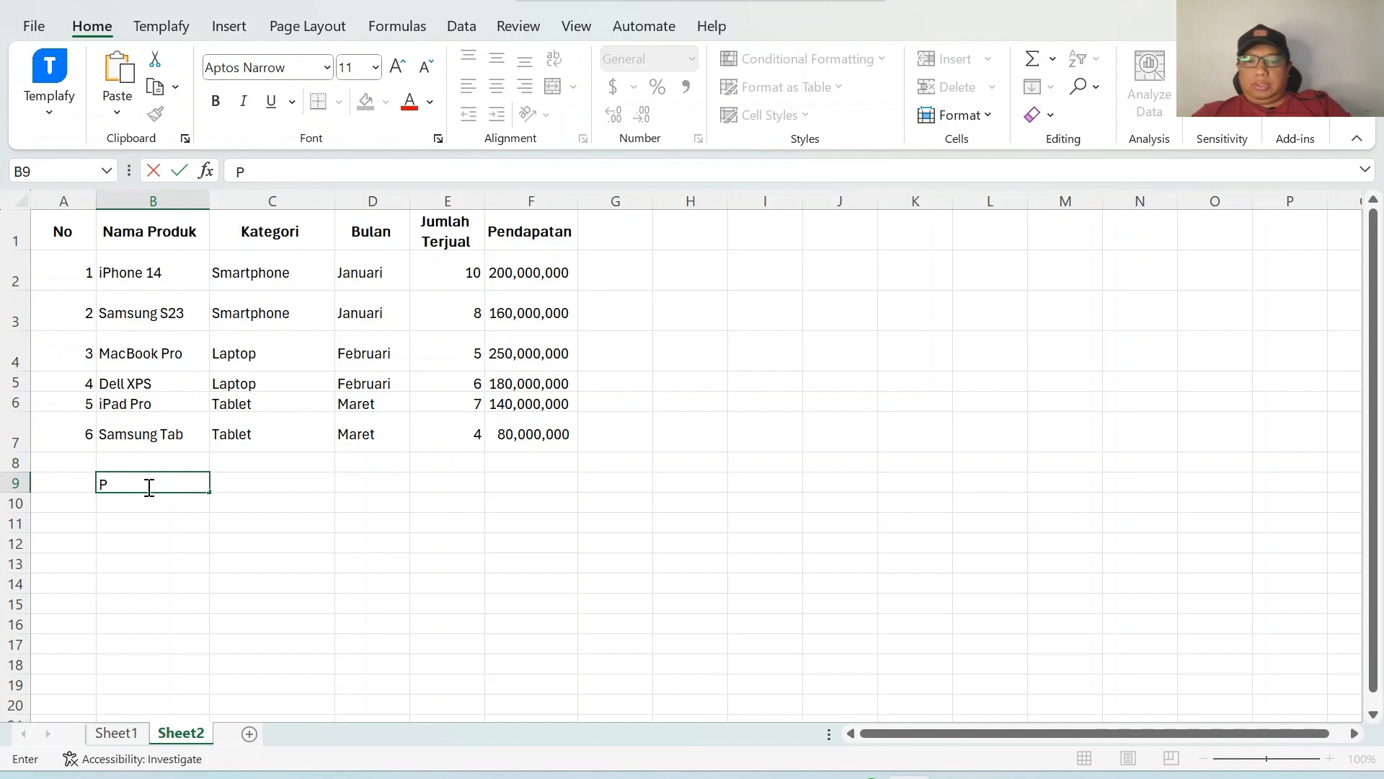
text(roduk)
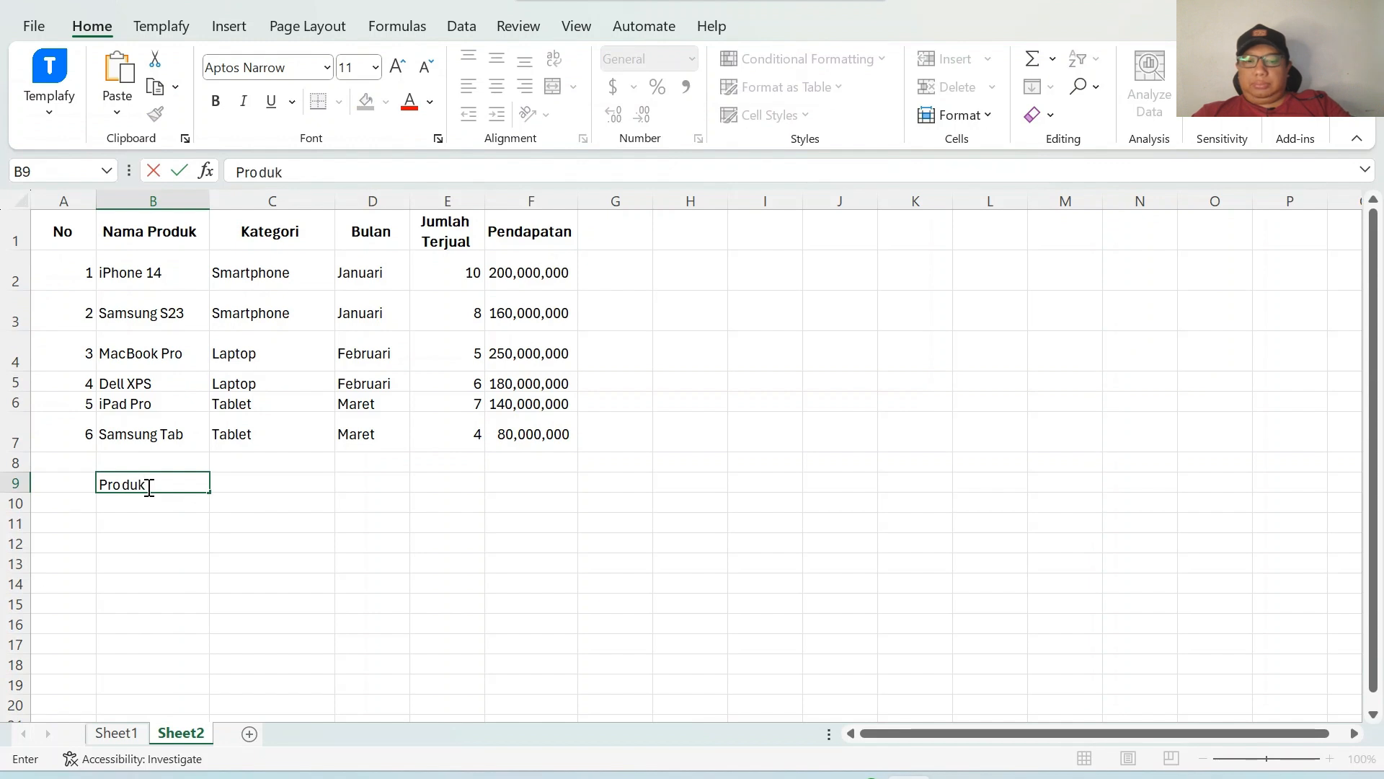
text( pro)
key(Tab)
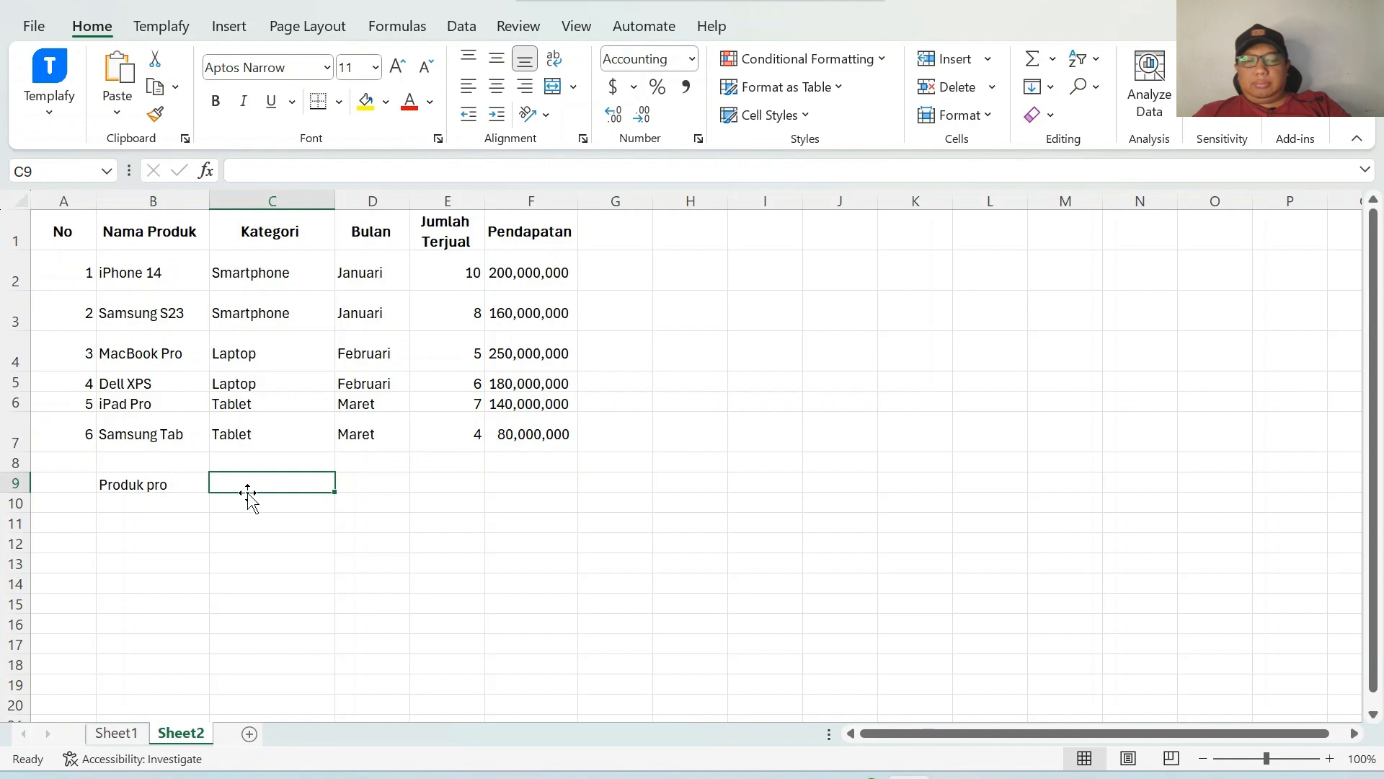
Enter a SUMIF formula in C9 with range B2:B7, wildcard criterion "*pro*" and sum range F2:F7.
text(=su)
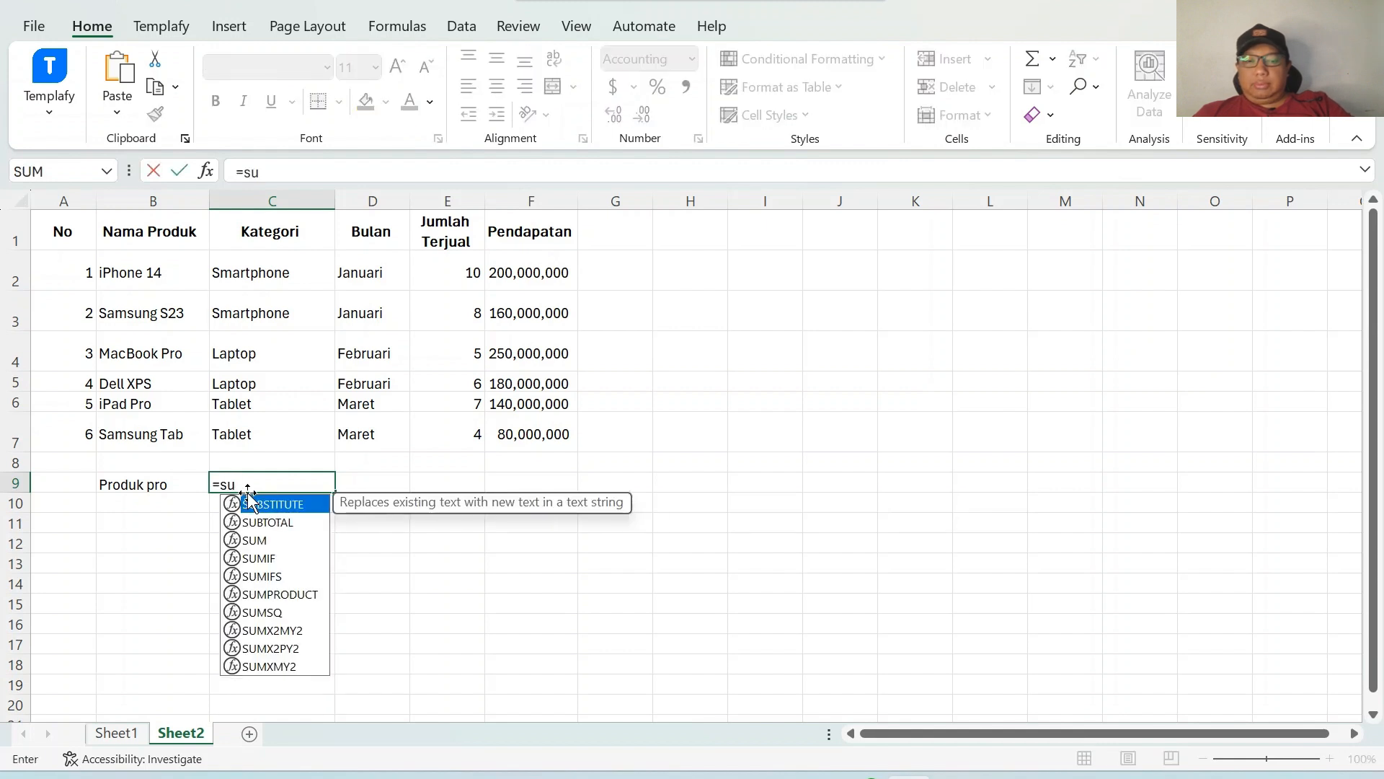
text(mif()
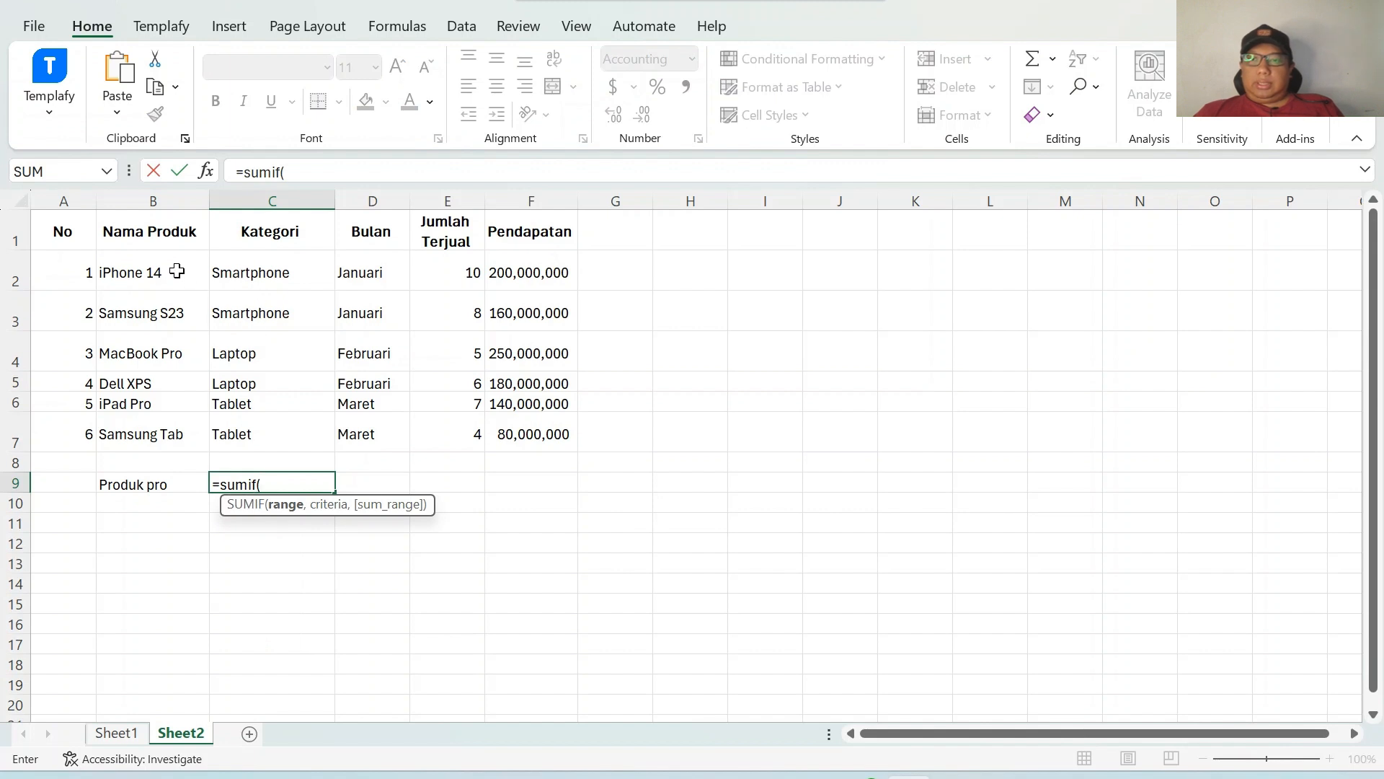
drag(181, 275, 199, 440)
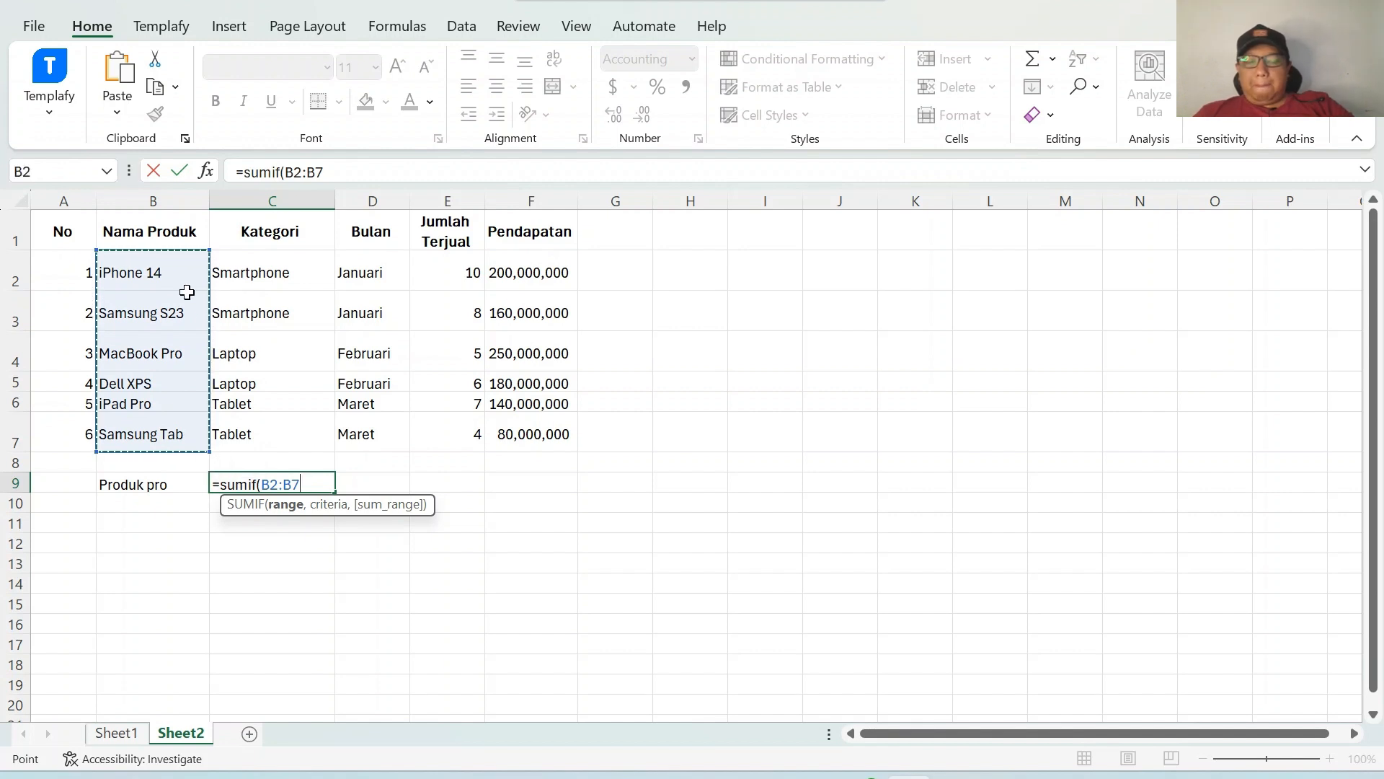
text(,"*)
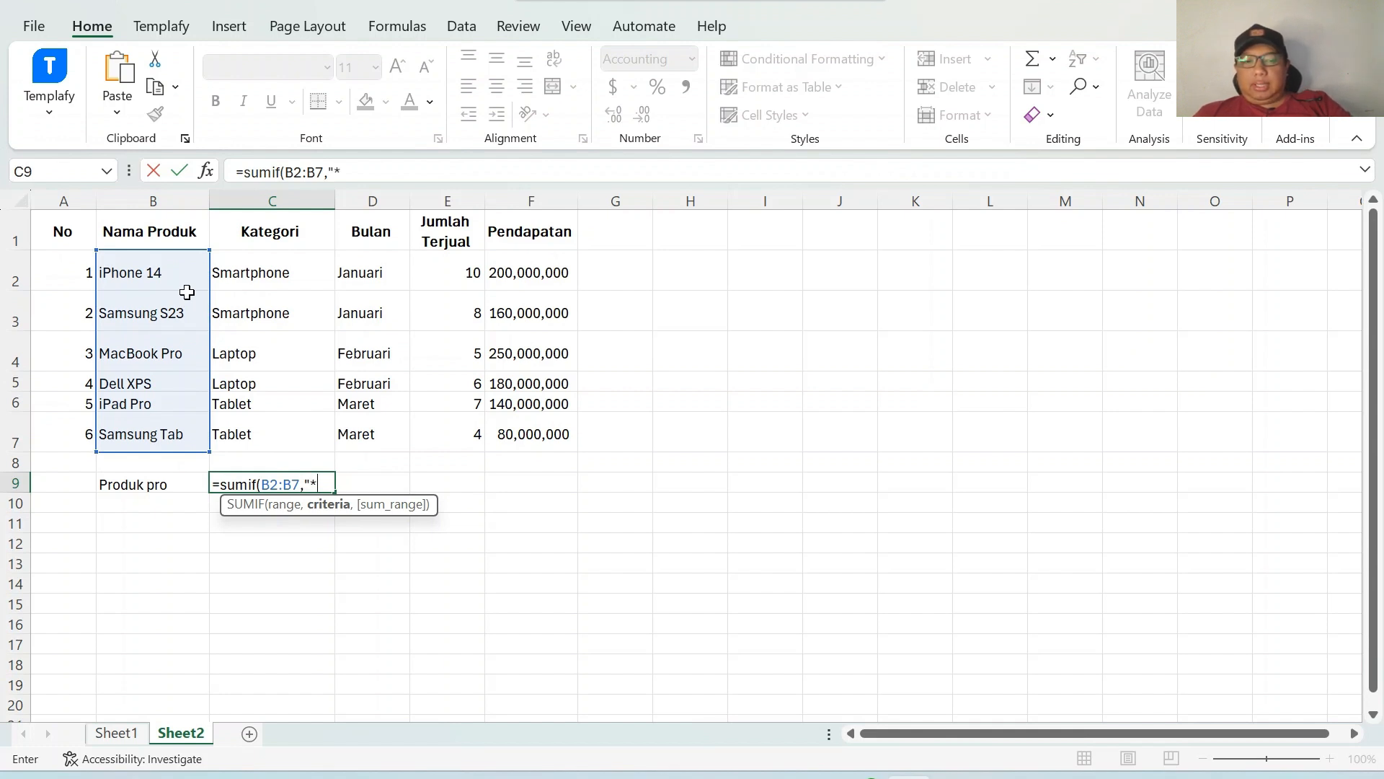
text(pro*)
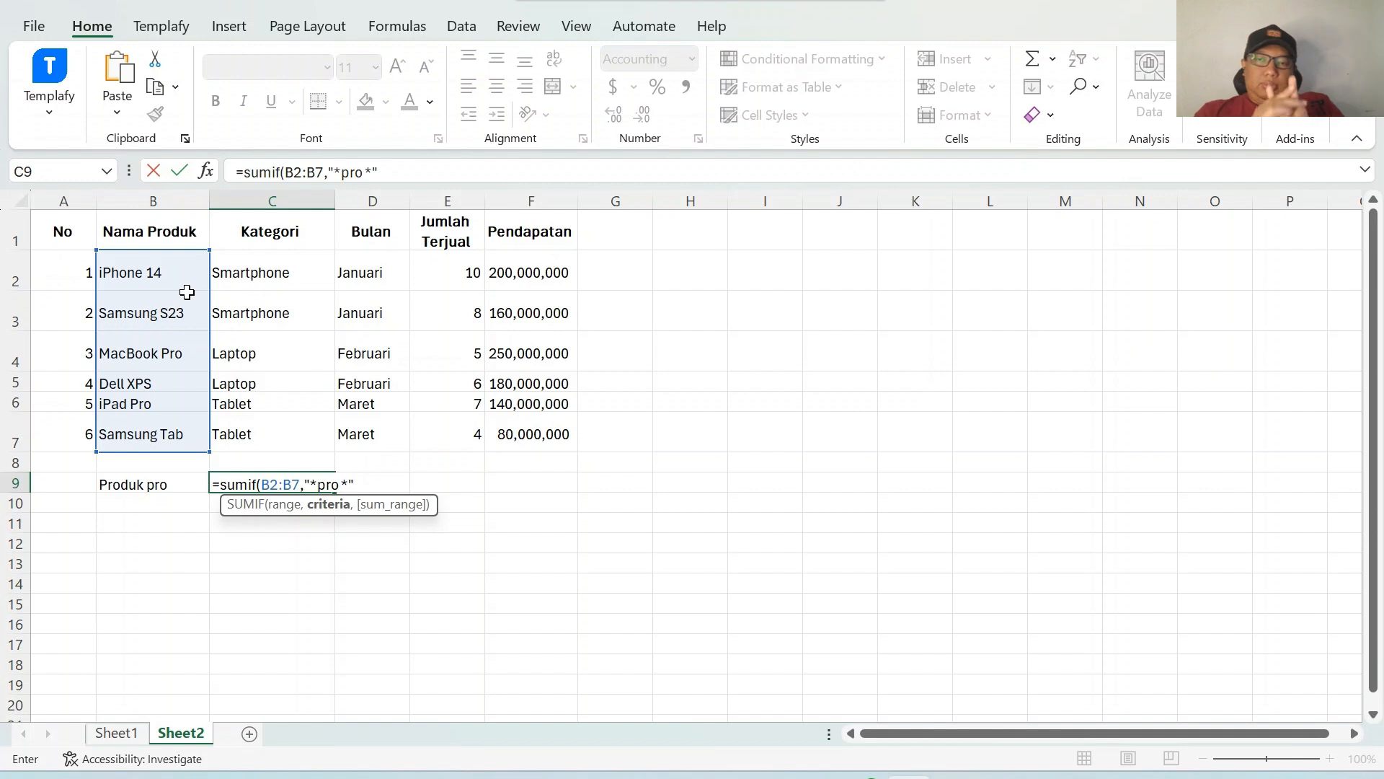
text(,)
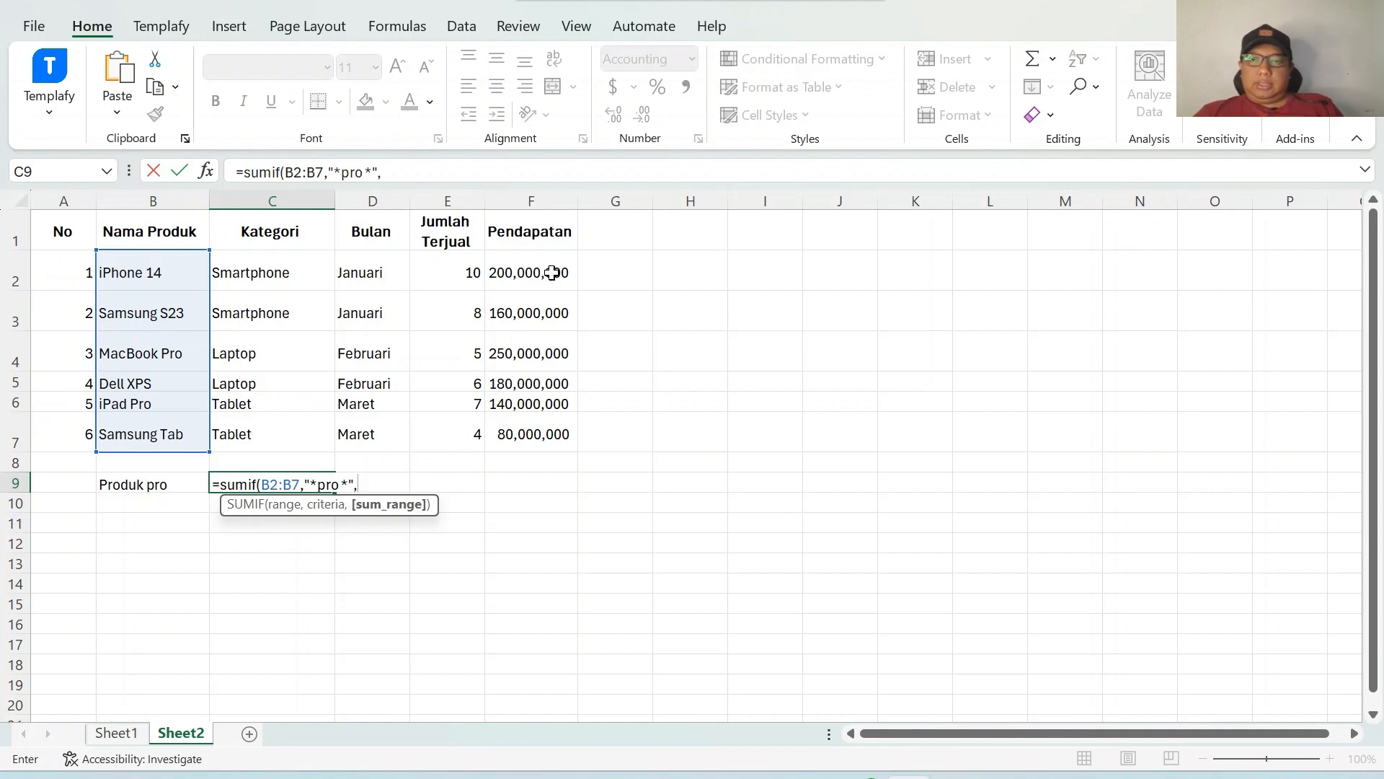
drag(552, 273, 553, 433)
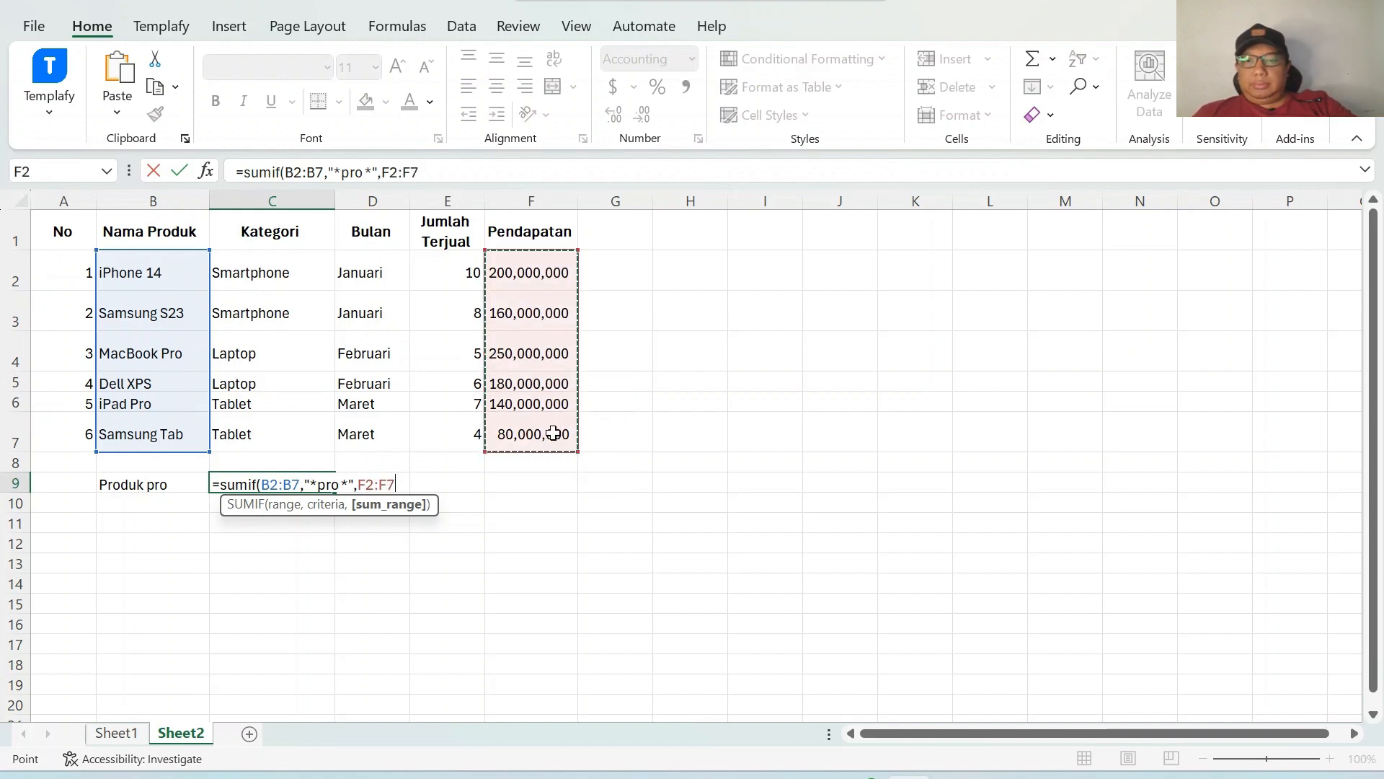
text())
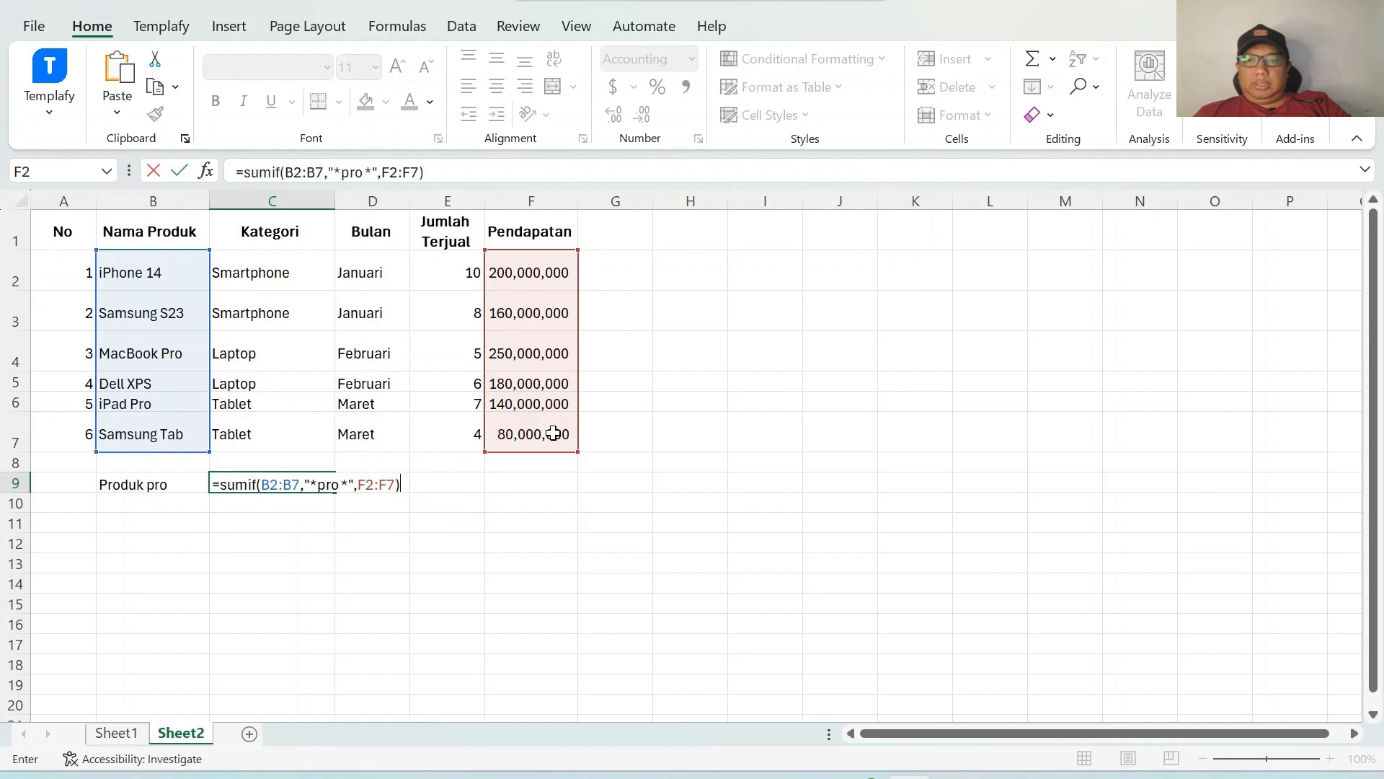
key(Return)
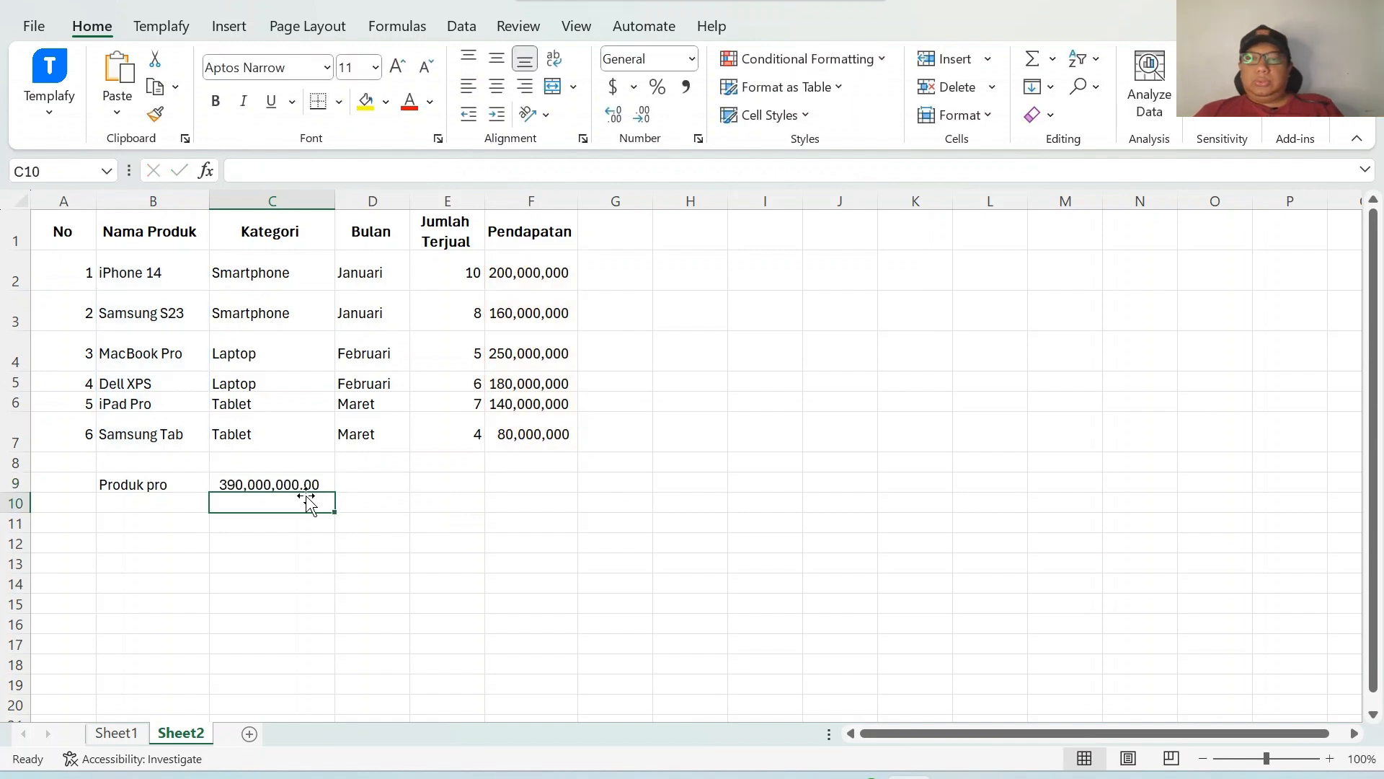
Select the revenue cells of the Pro products to check the SUMIF total.
click(528, 351)
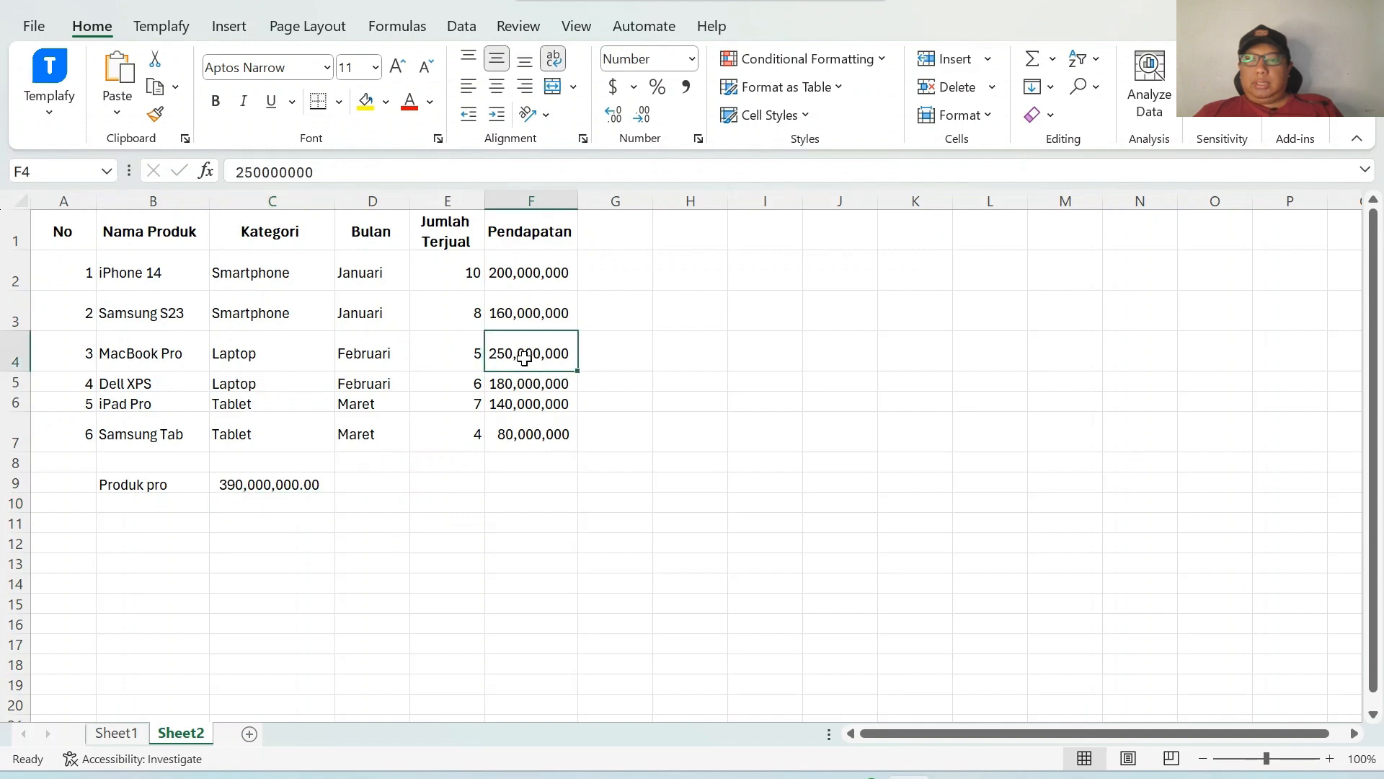
ctrl+click(534, 405)
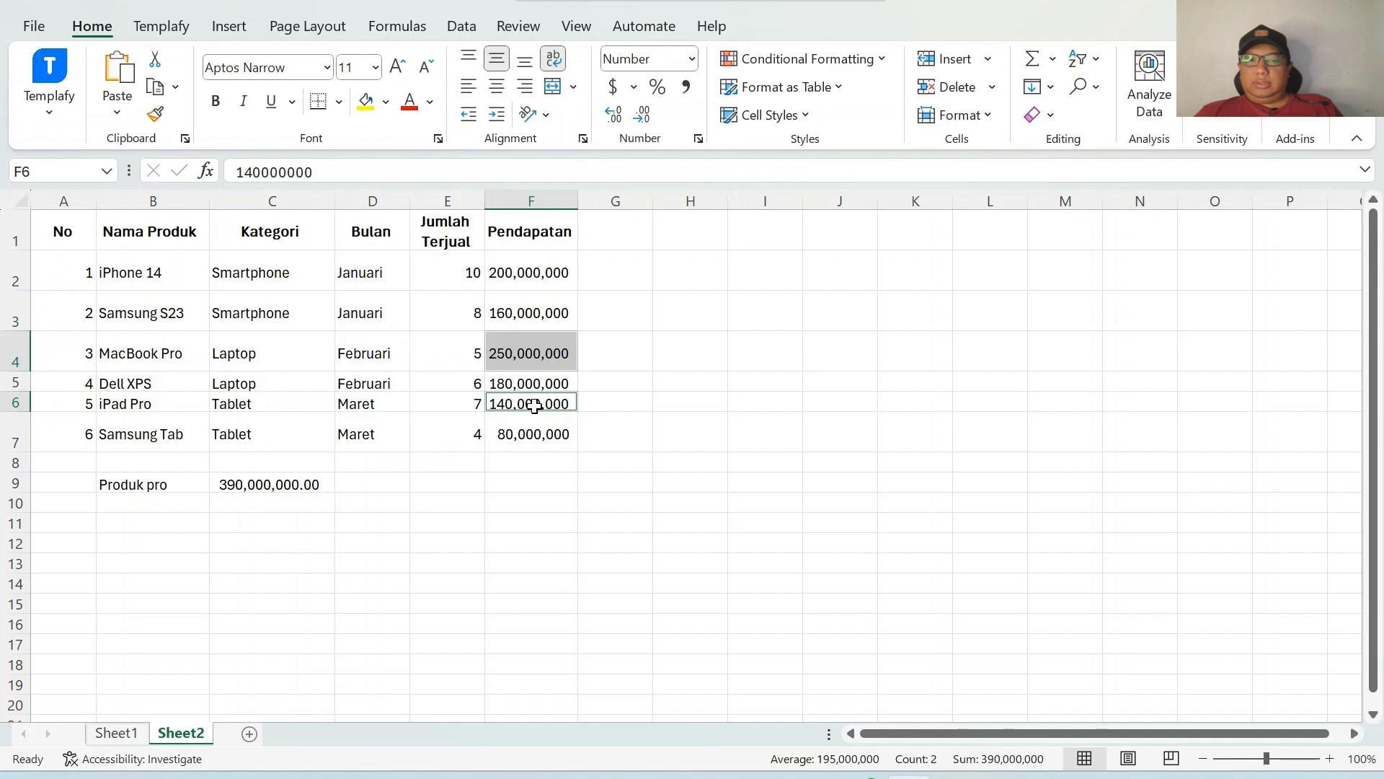
click(412, 528)
click(413, 499)
click(173, 497)
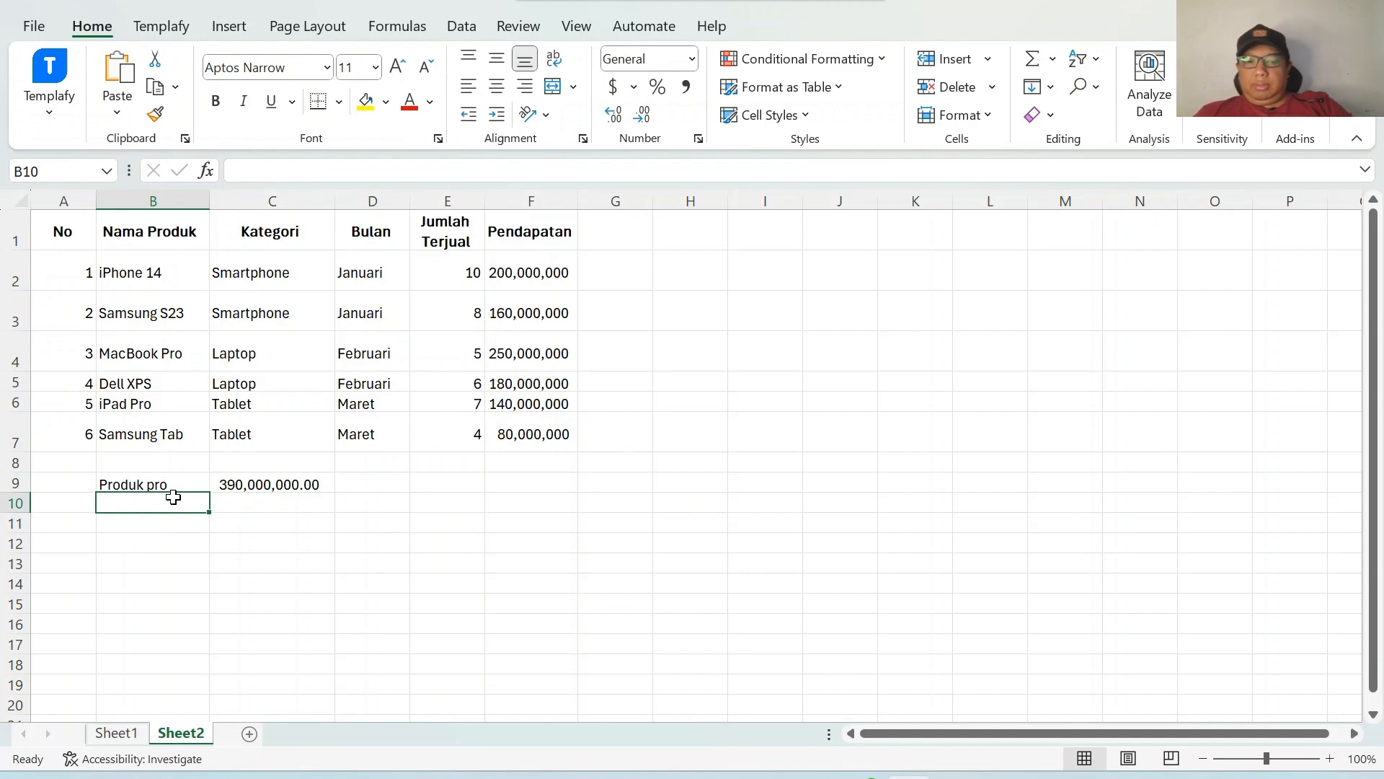
Enter the label produk pro 2 in B10.
text(produk )
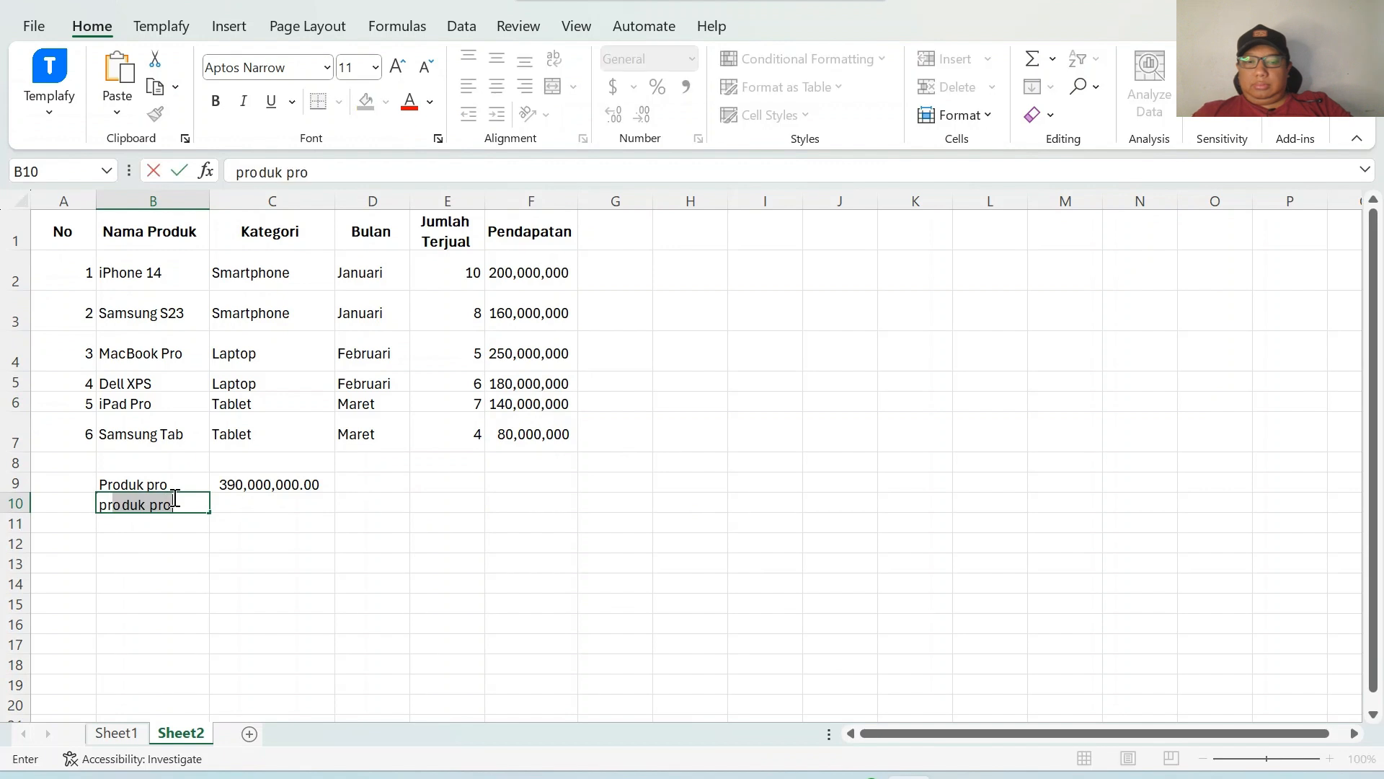
text(pro)
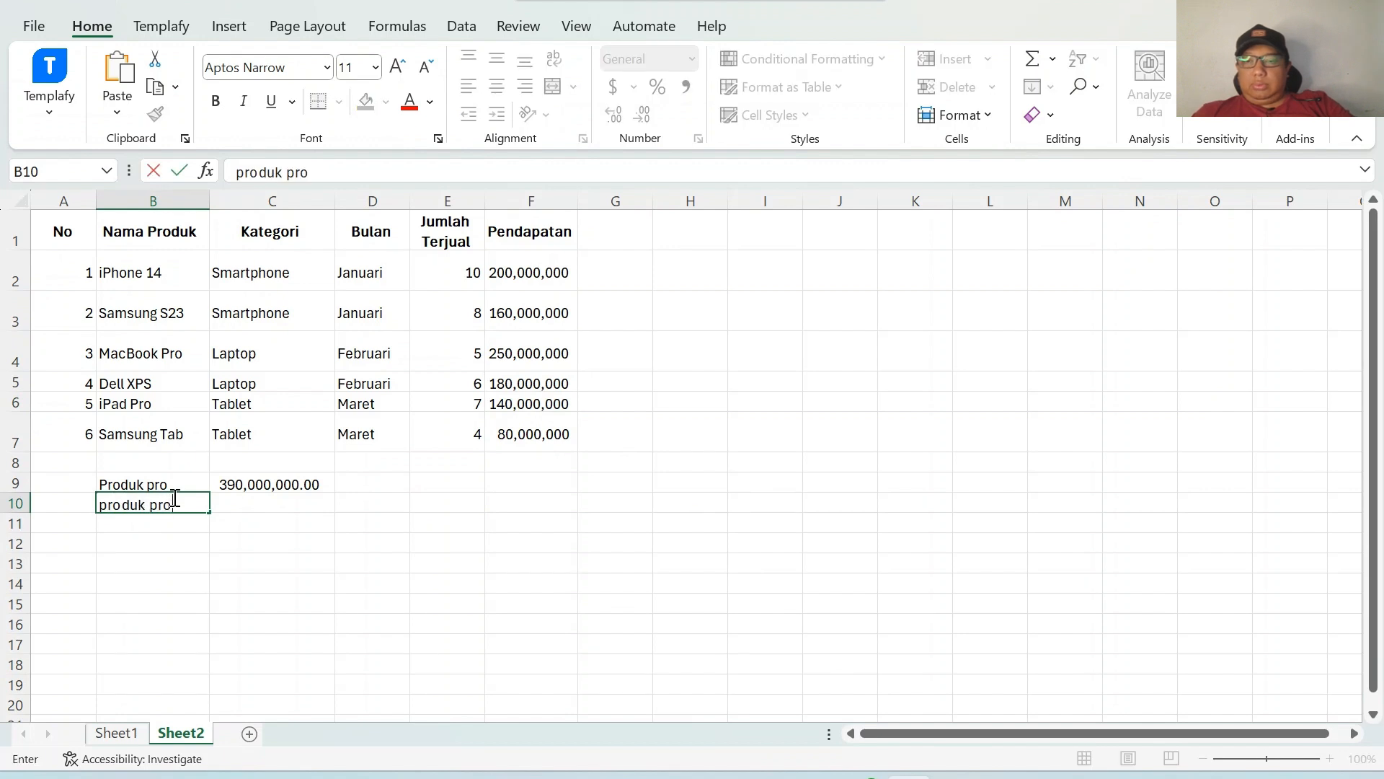
text( 2)
key(Tab)
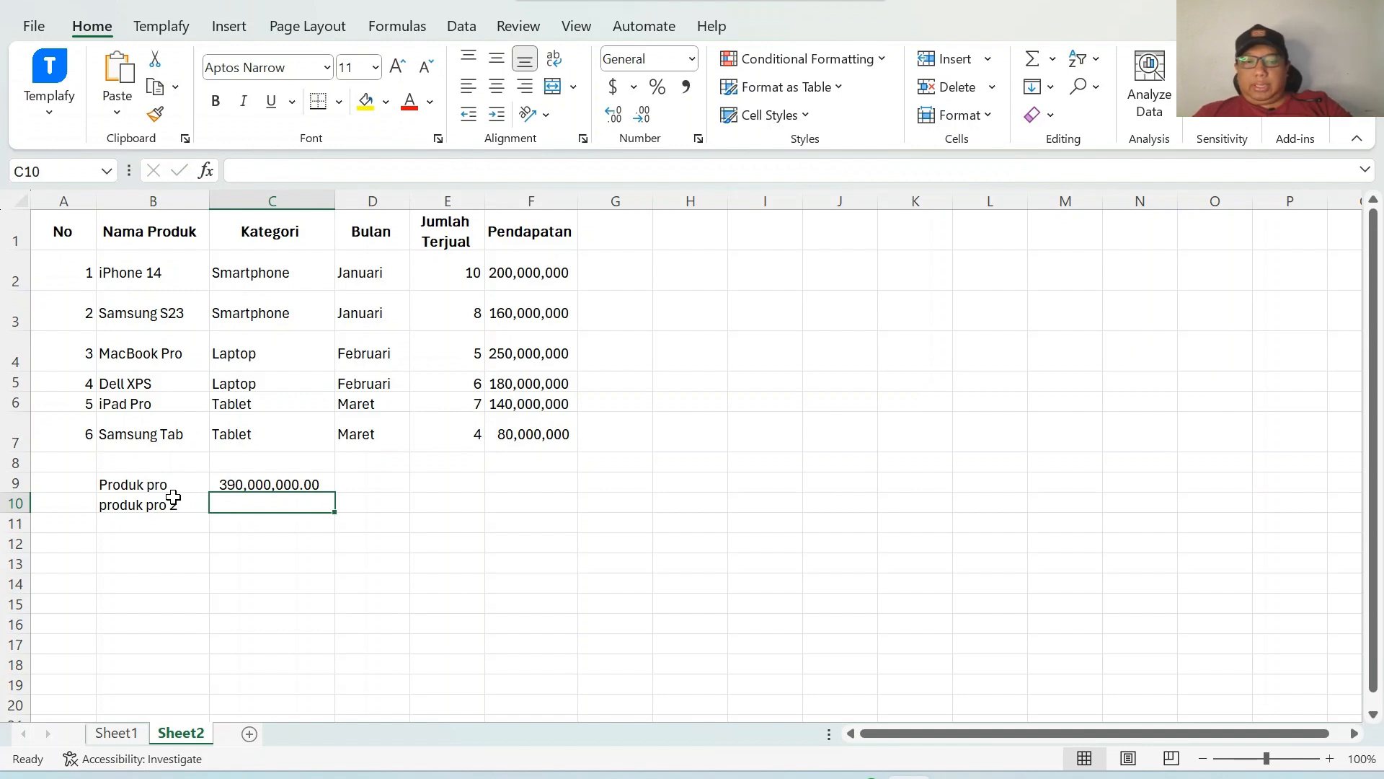
Start a SUMIFS formula in C10 summing F2:F7 where B2:B7 matches the wildcard criterion "*pro*".
text(=sum)
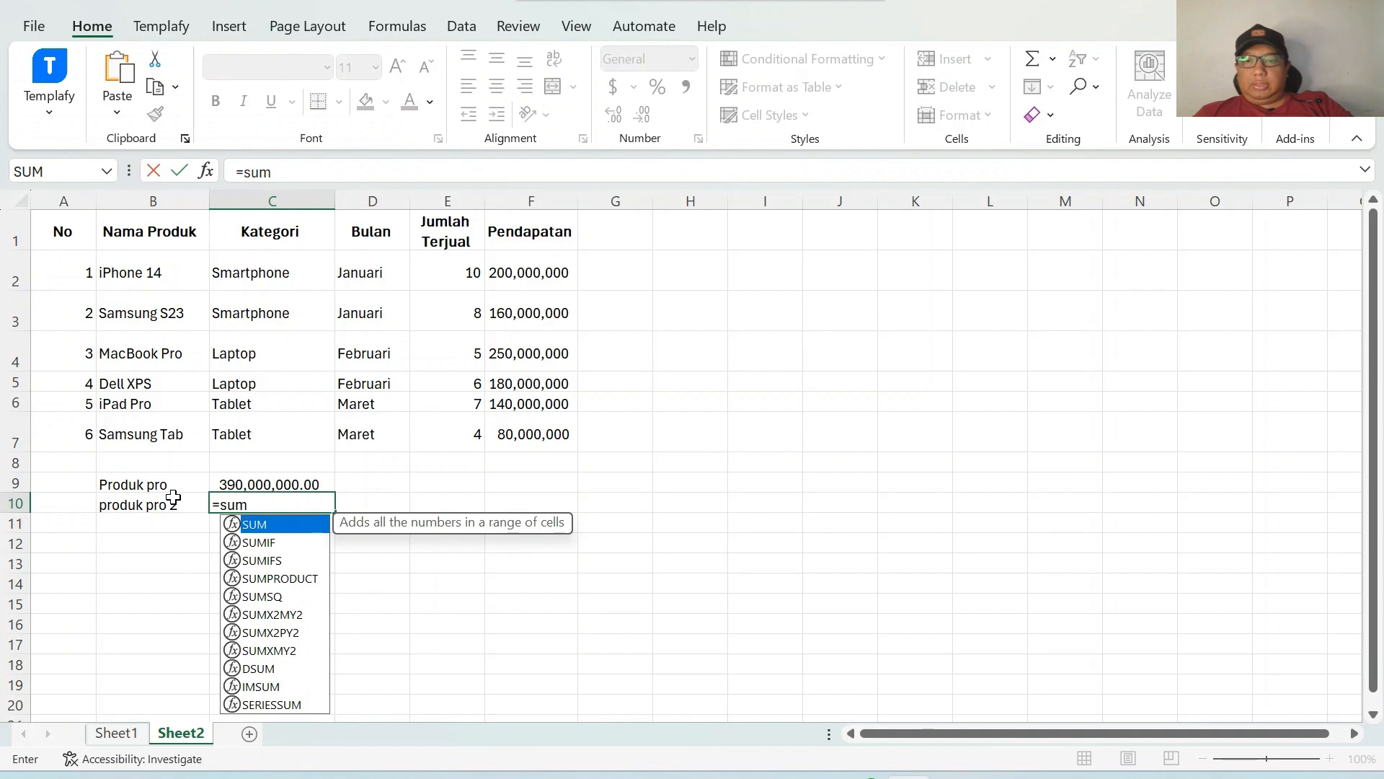
text(ifs()
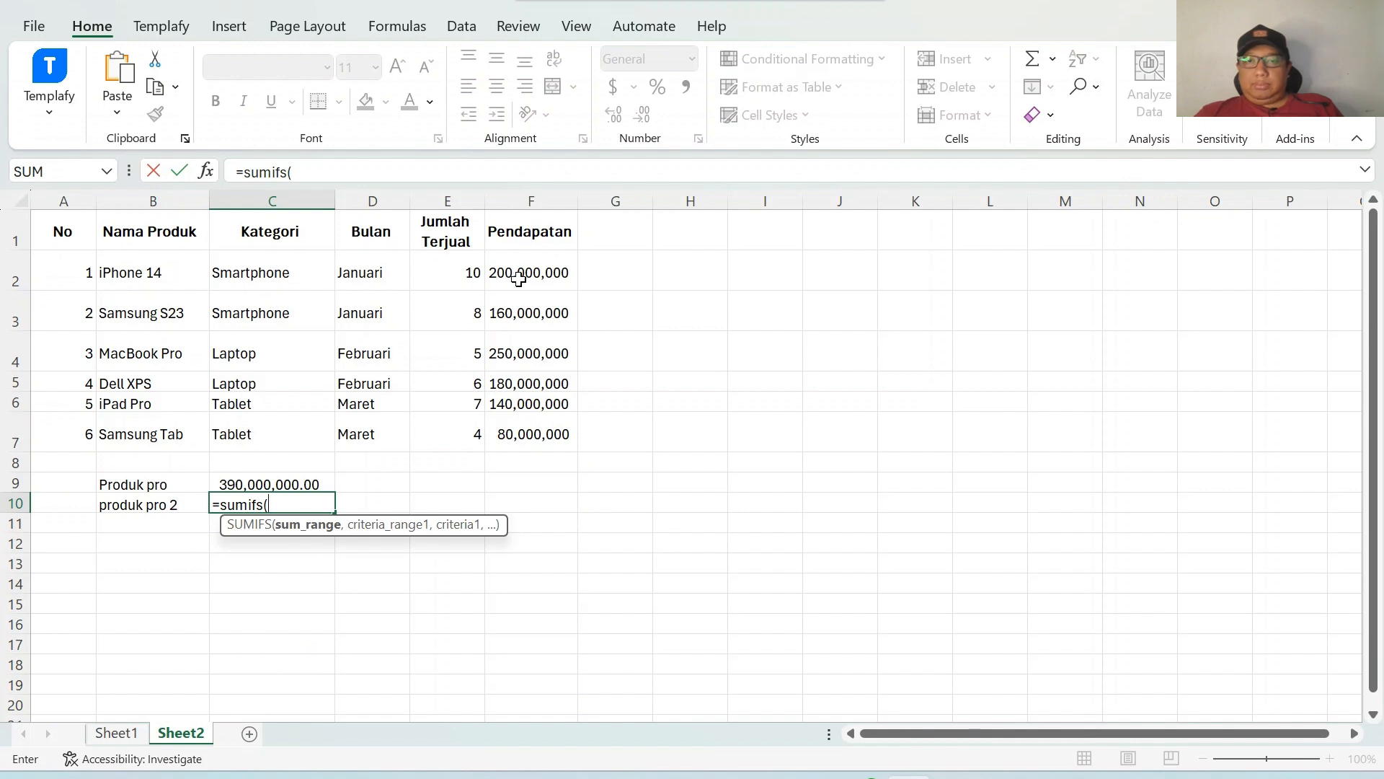
drag(519, 276, 535, 442)
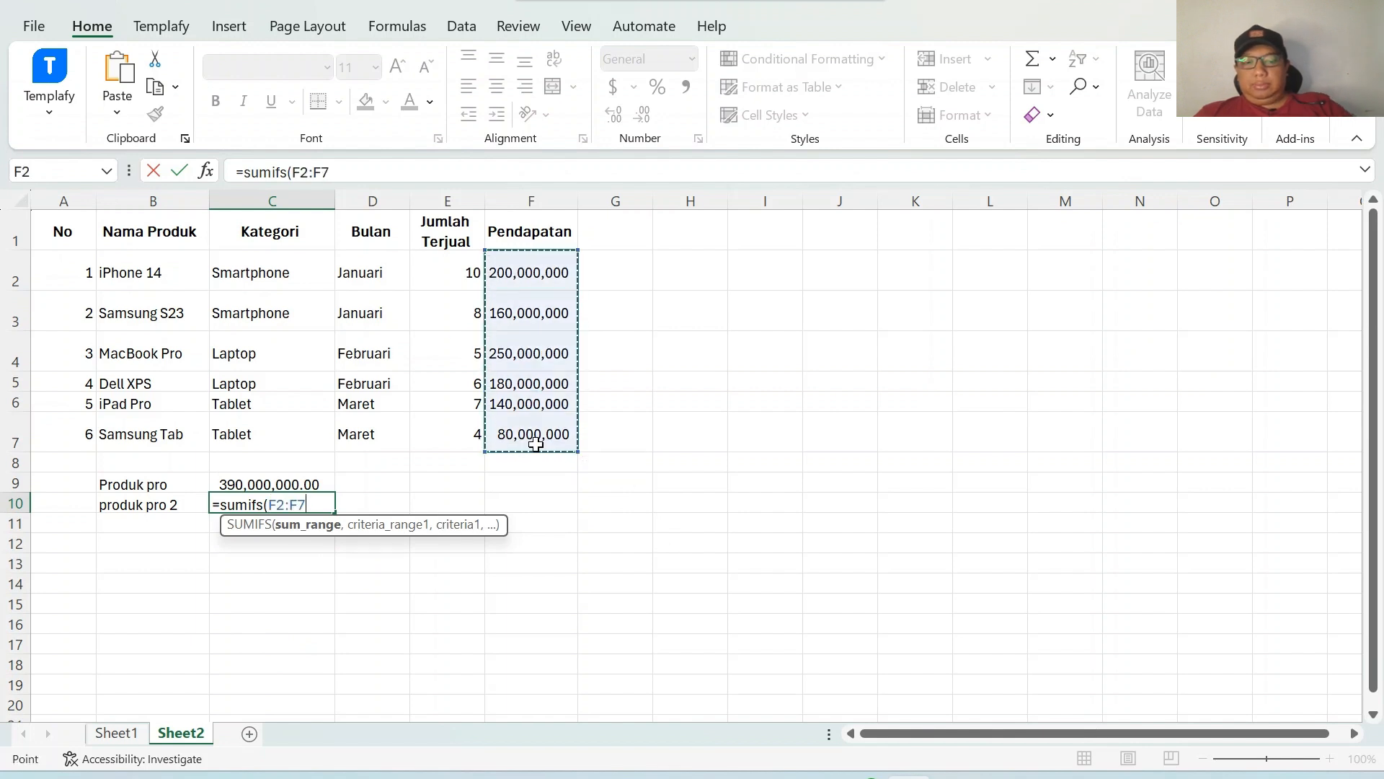
text(,)
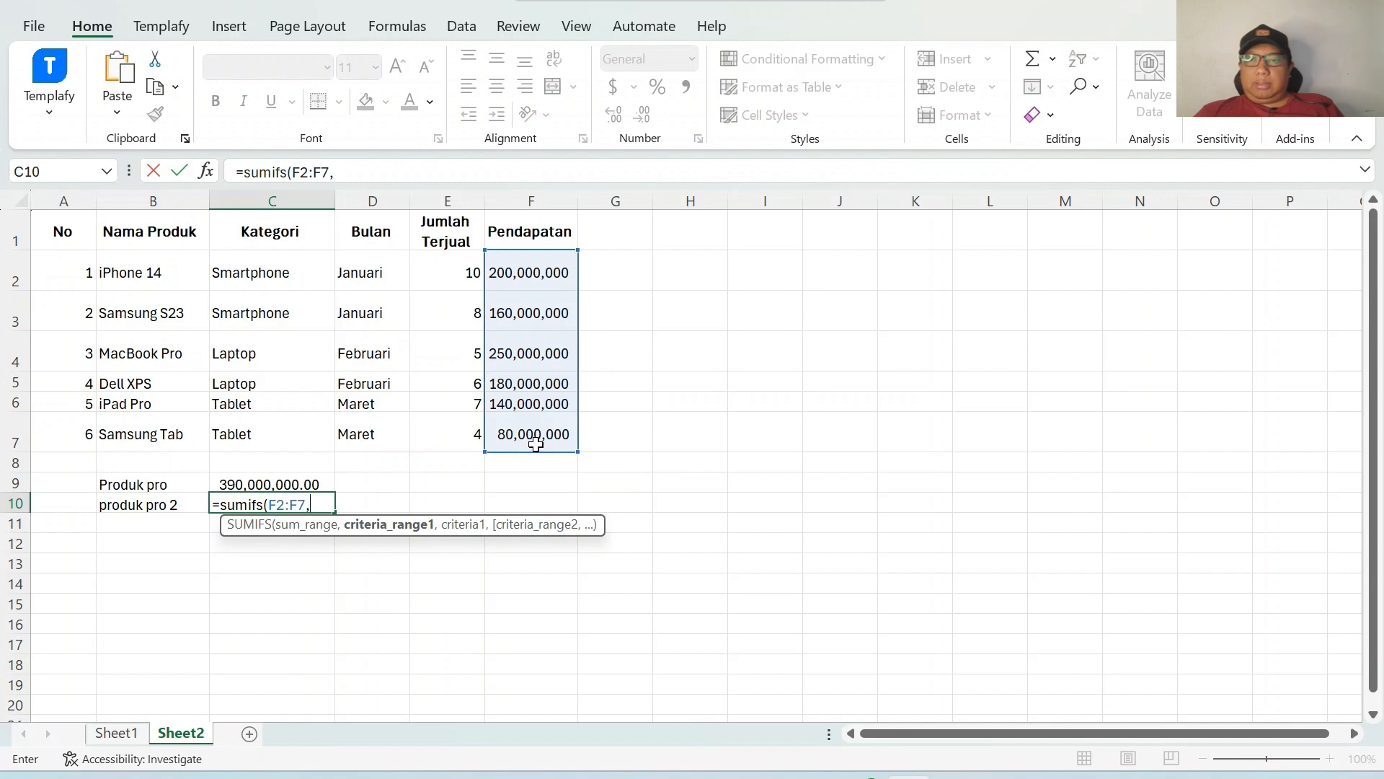
drag(148, 263, 178, 439)
text(,)
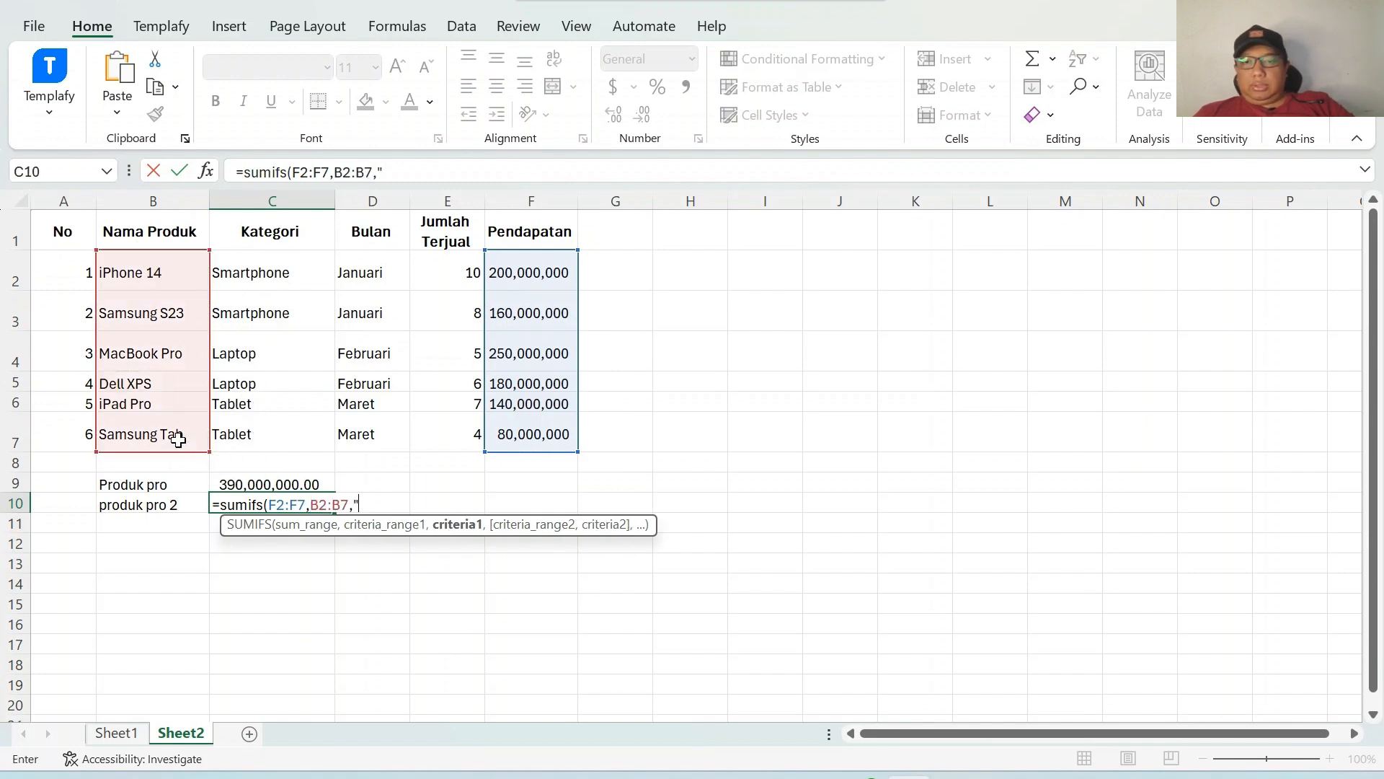
text(")
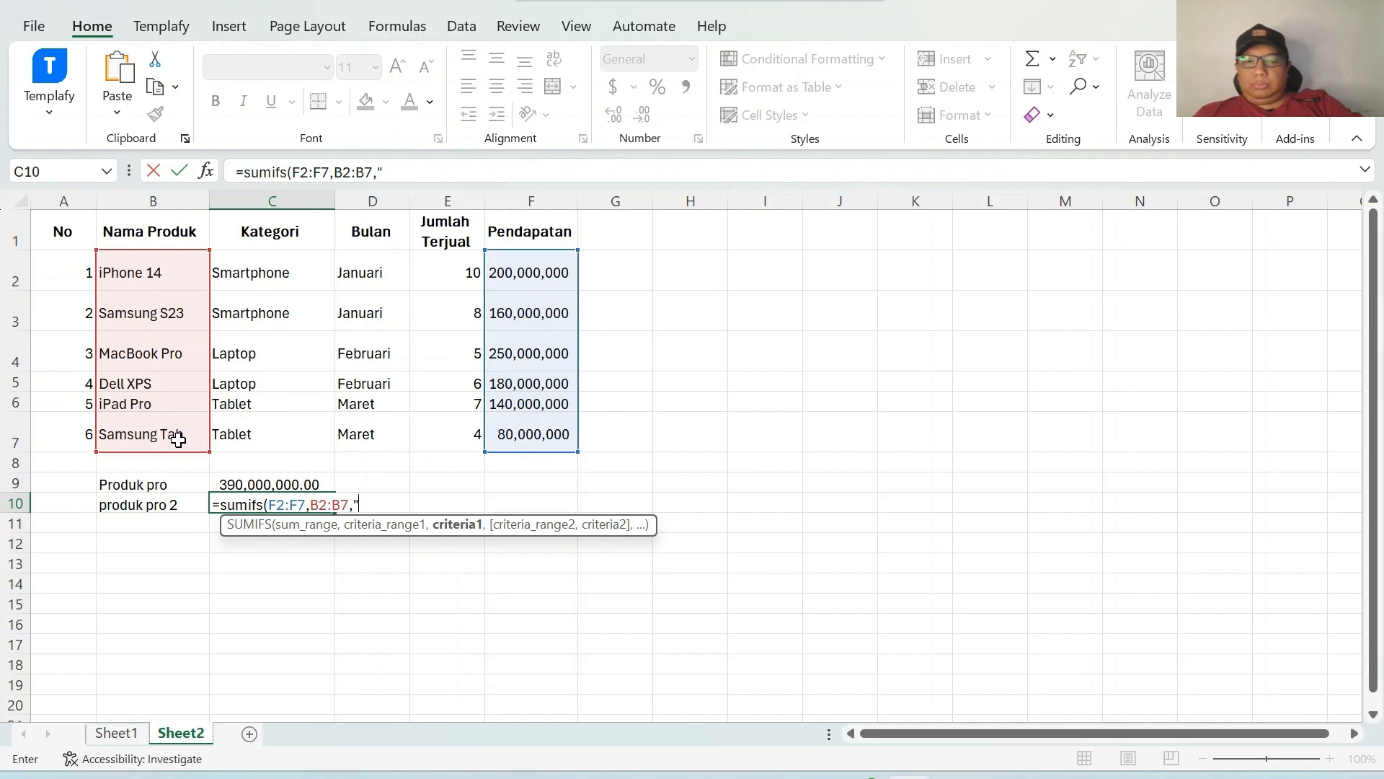
text(*)
text(pro)
text(")
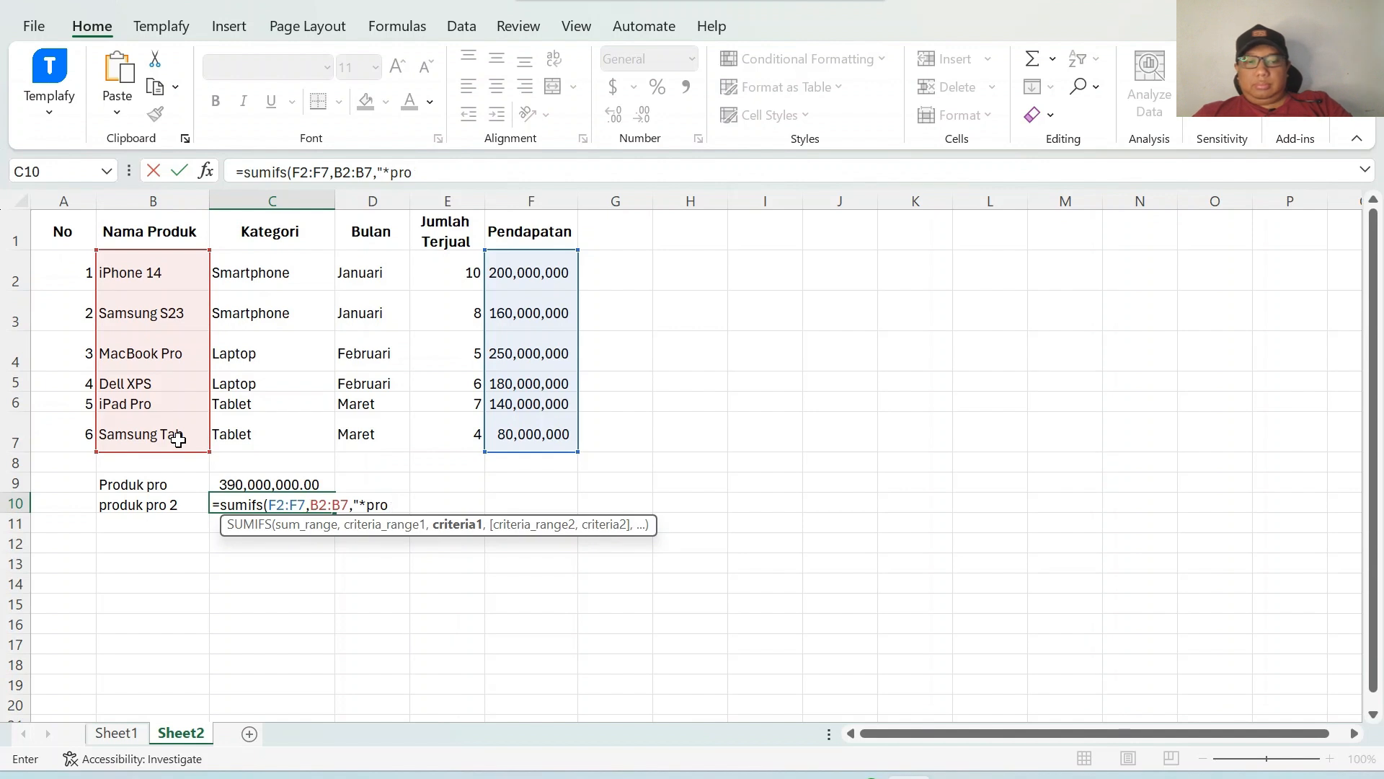
key(BackSpace)
text(*",)
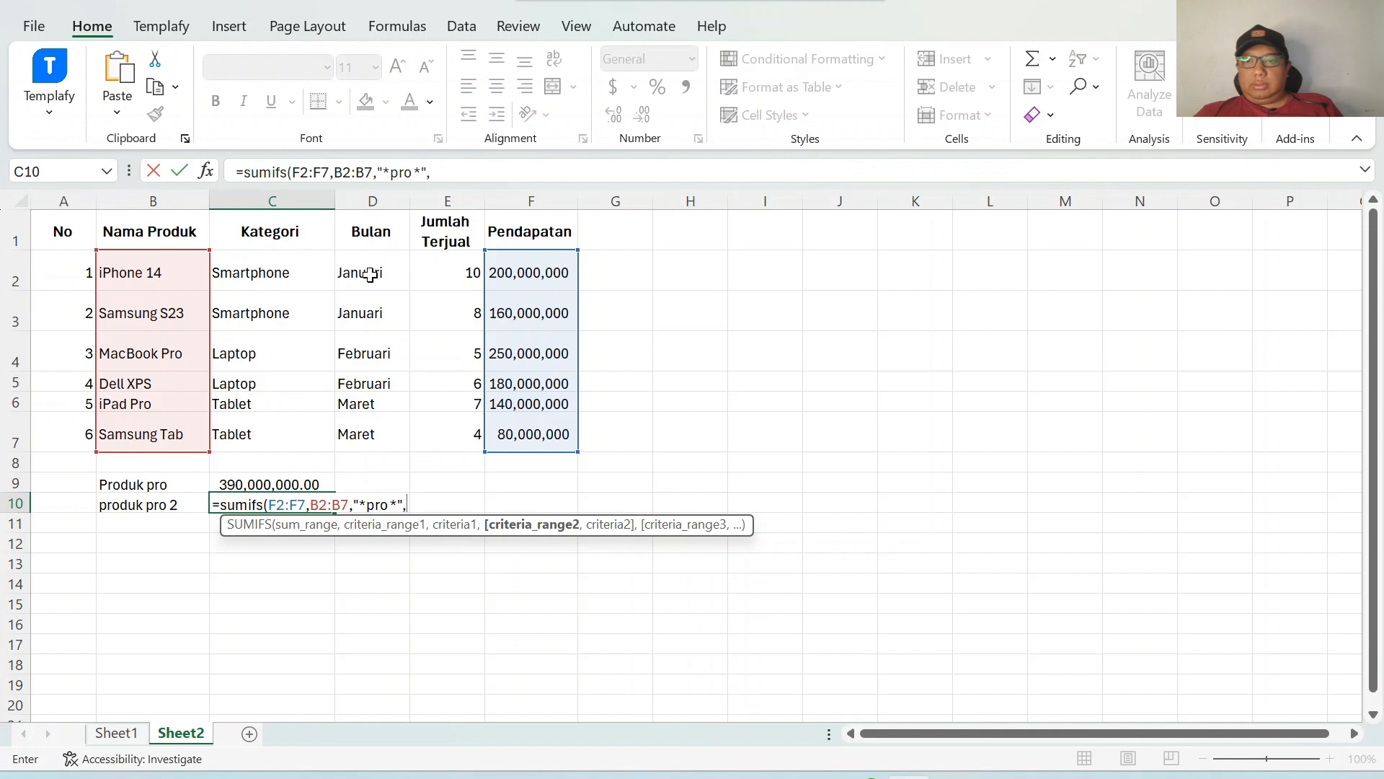
Add a second criterion requiring D2:D7 to equal "Maret" and complete the formula.
drag(370, 274, 381, 428)
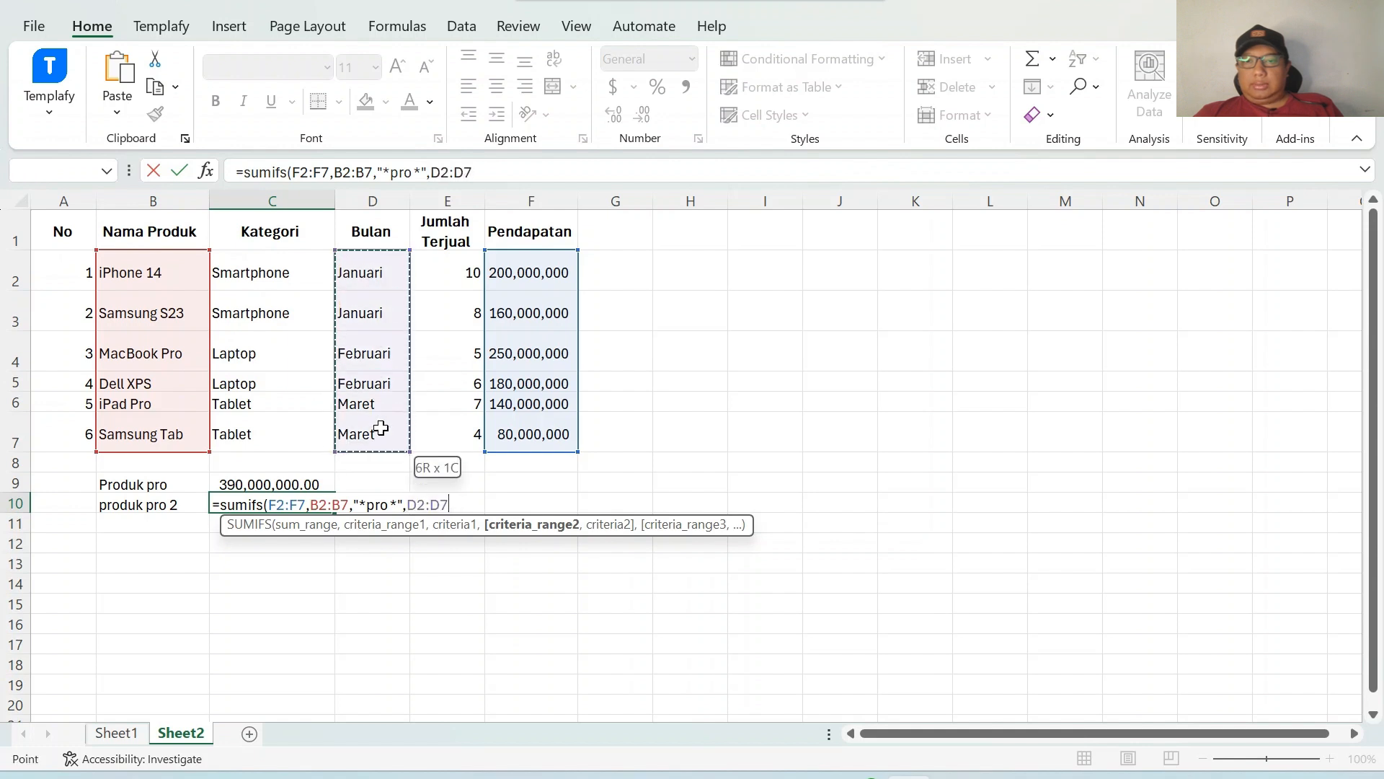
text(,)
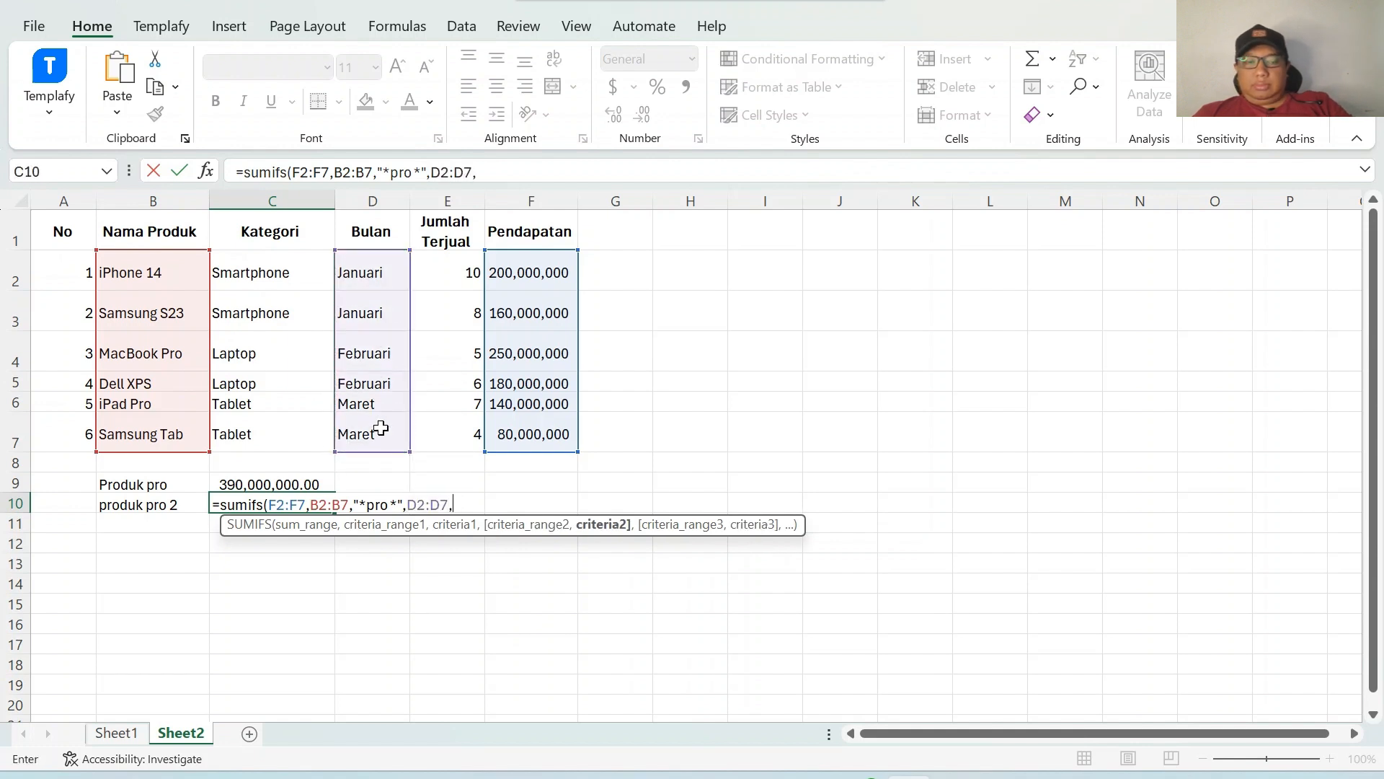
text("Mar)
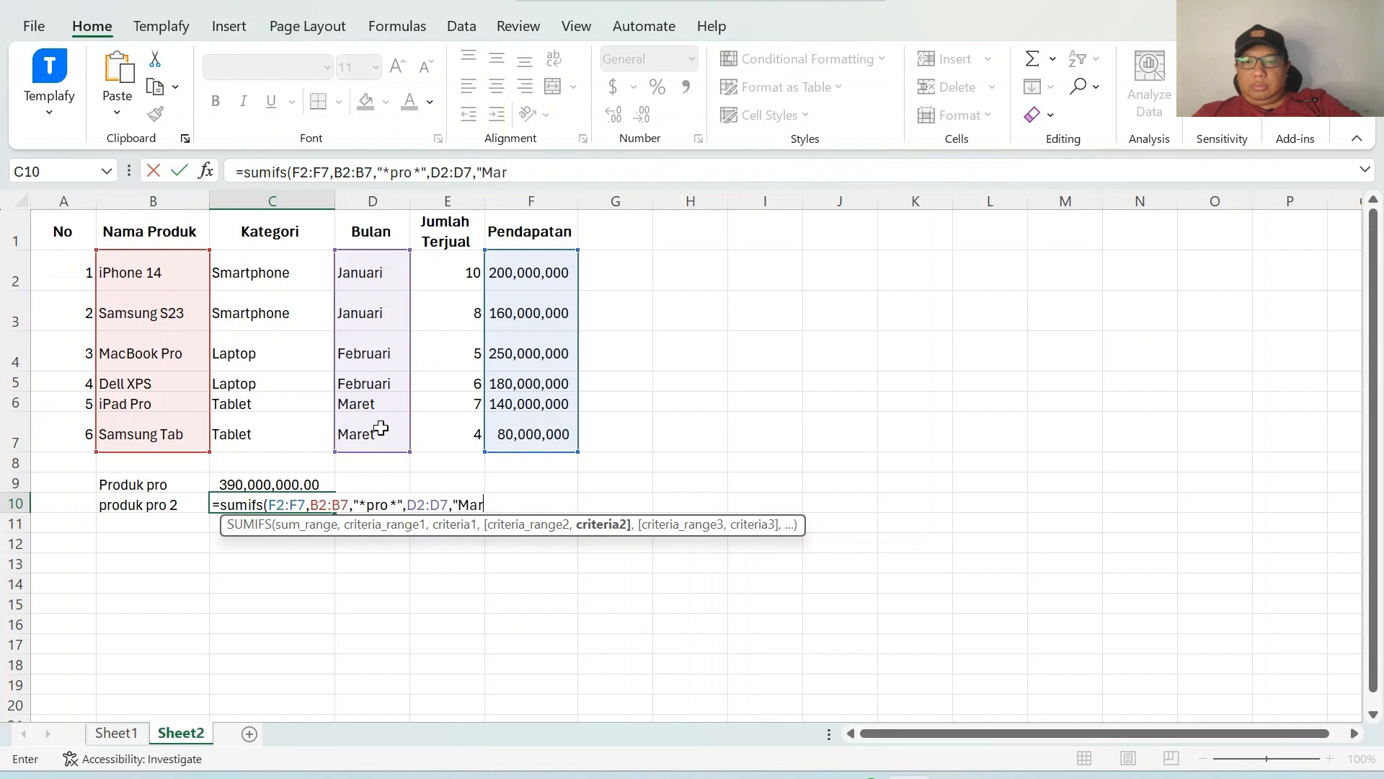
text(et"))
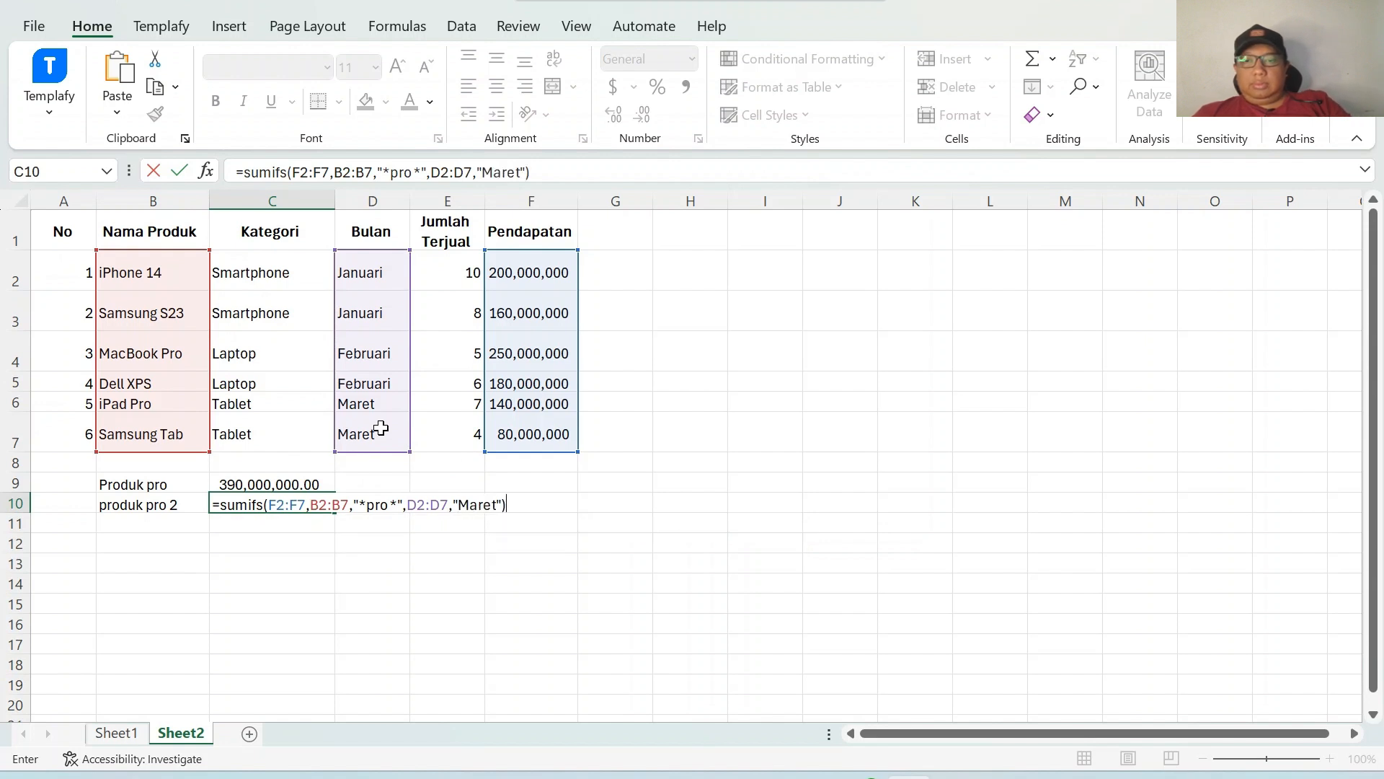
key(Return)
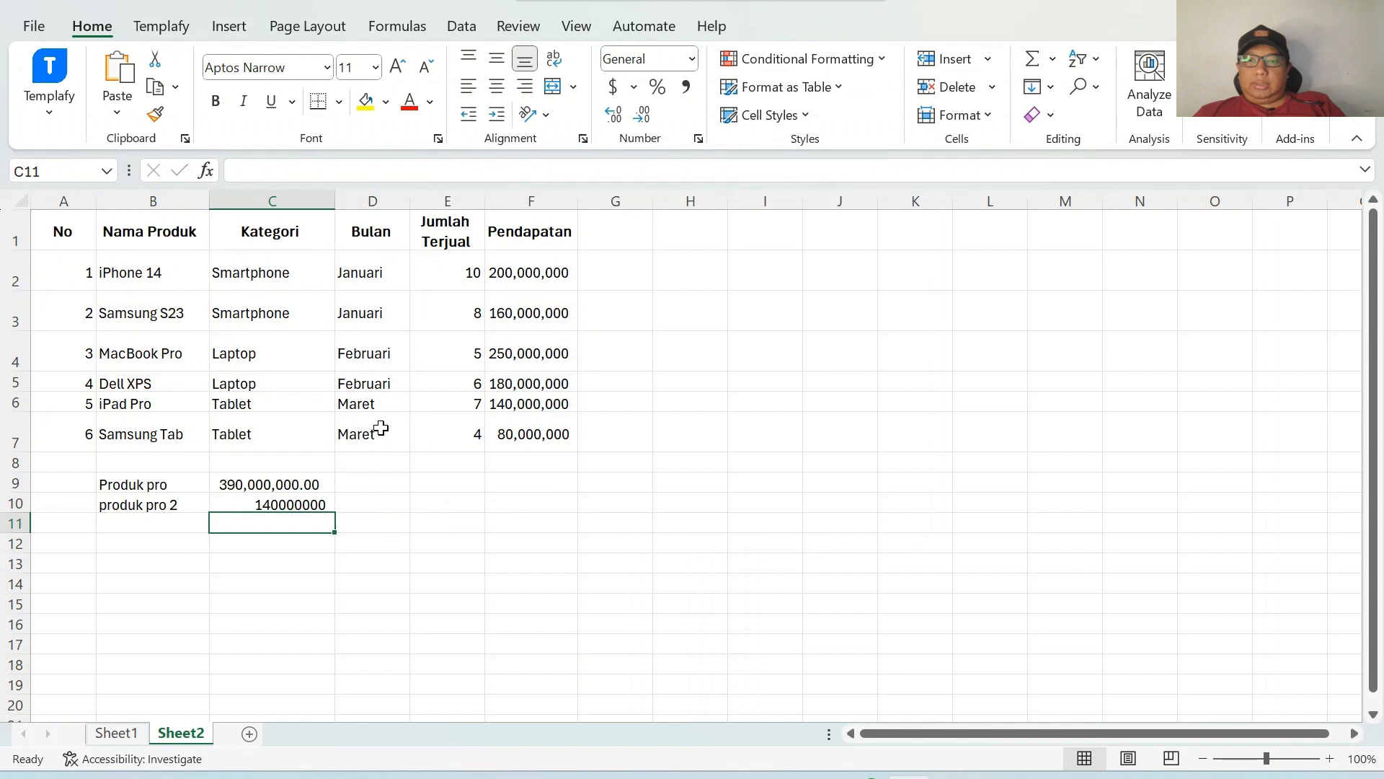
Apply the Accounting comma number format to the result in C10.
click(317, 499)
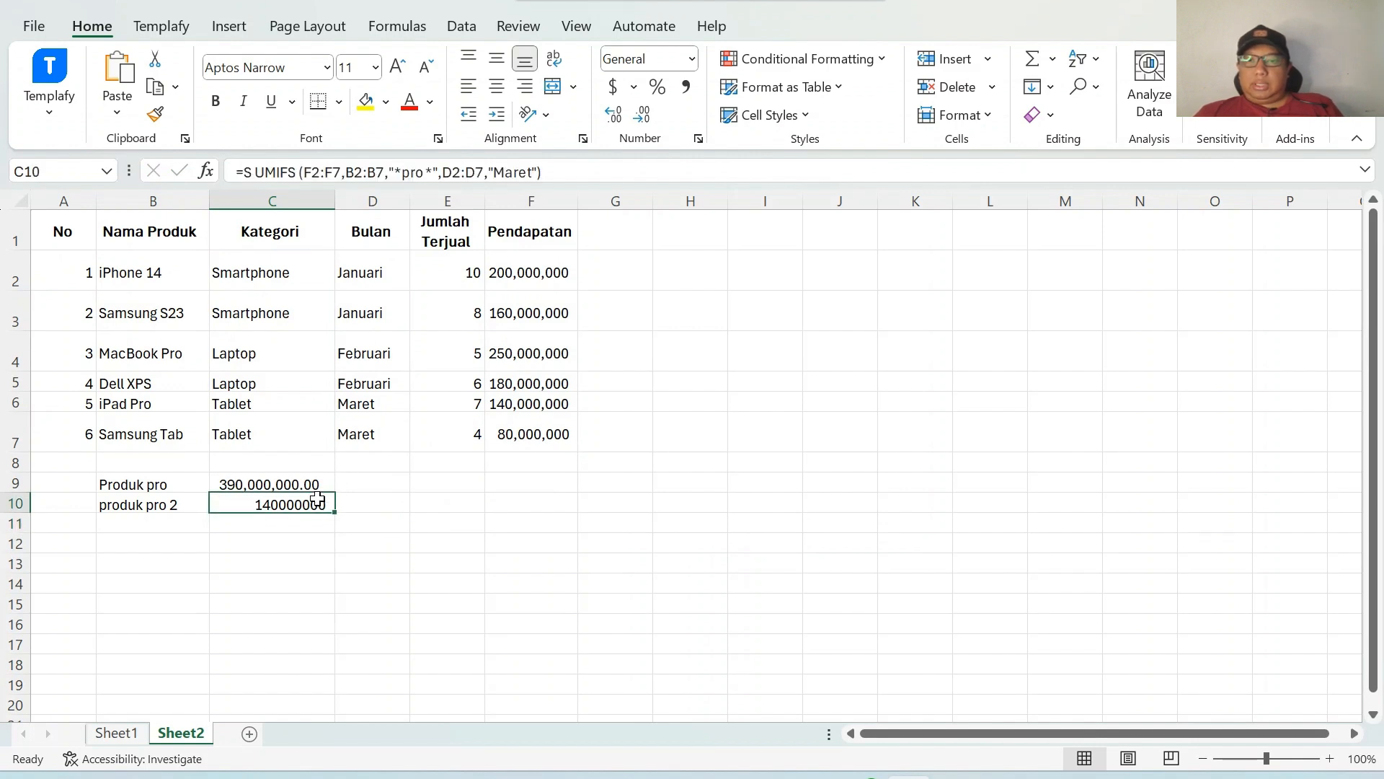
click(686, 86)
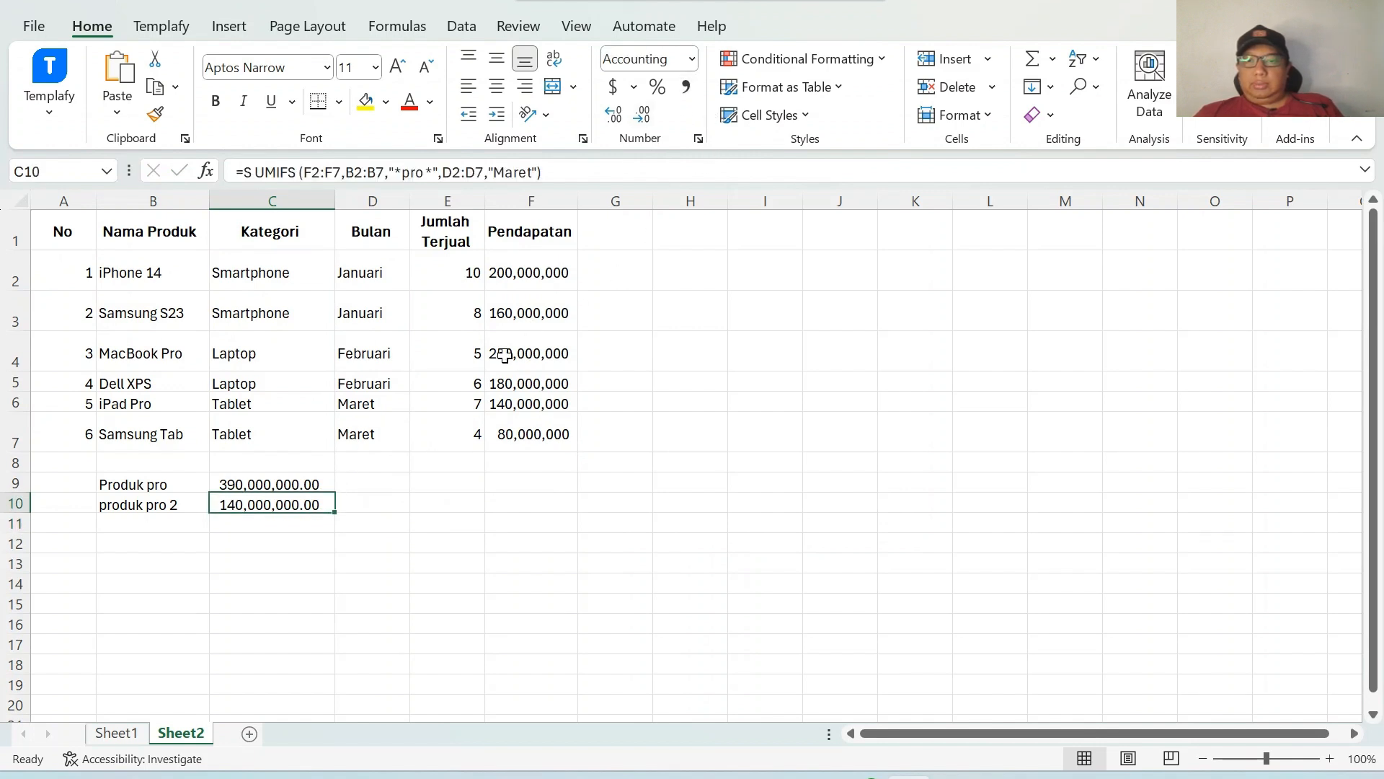
Inspect the iPad Pro row's product, month and revenue cells to check the SUMIFS result.
click(524, 402)
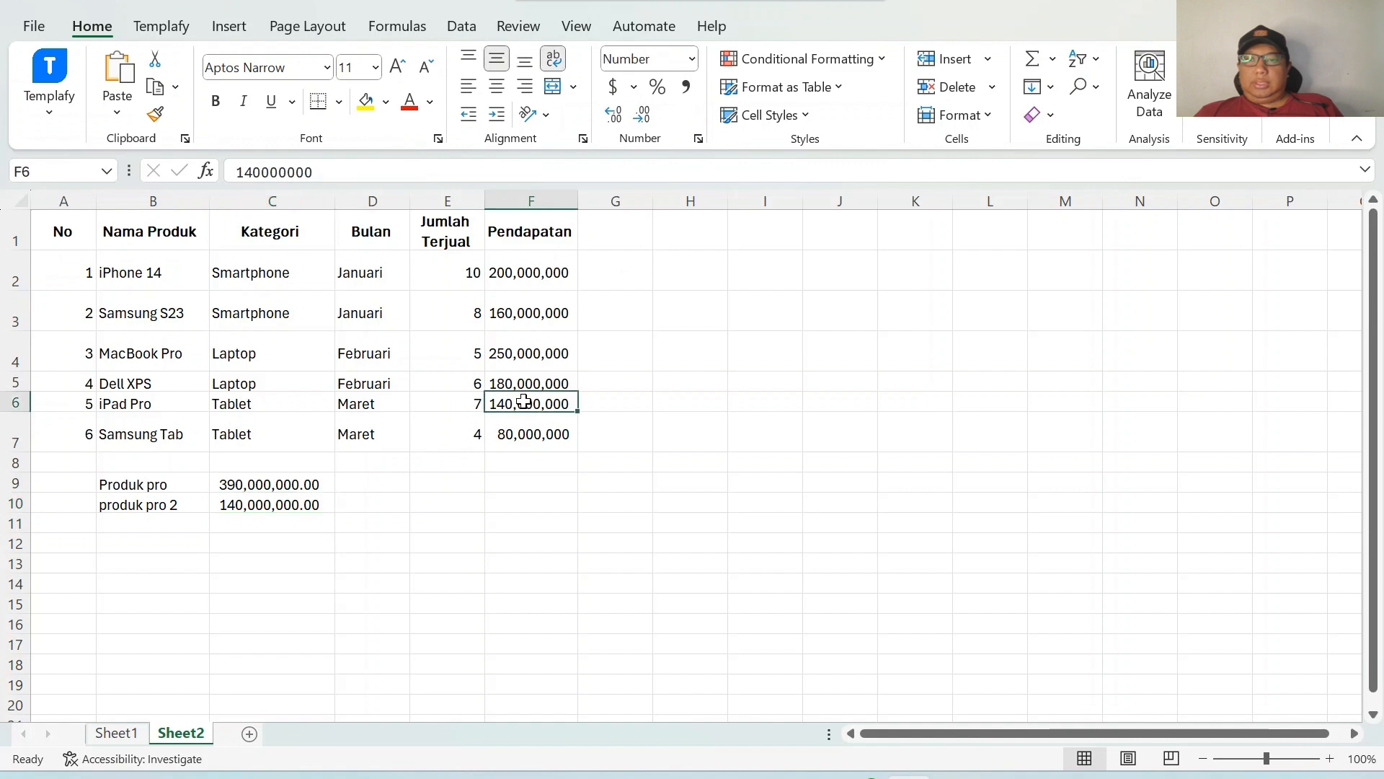
click(187, 394)
click(399, 401)
click(503, 402)
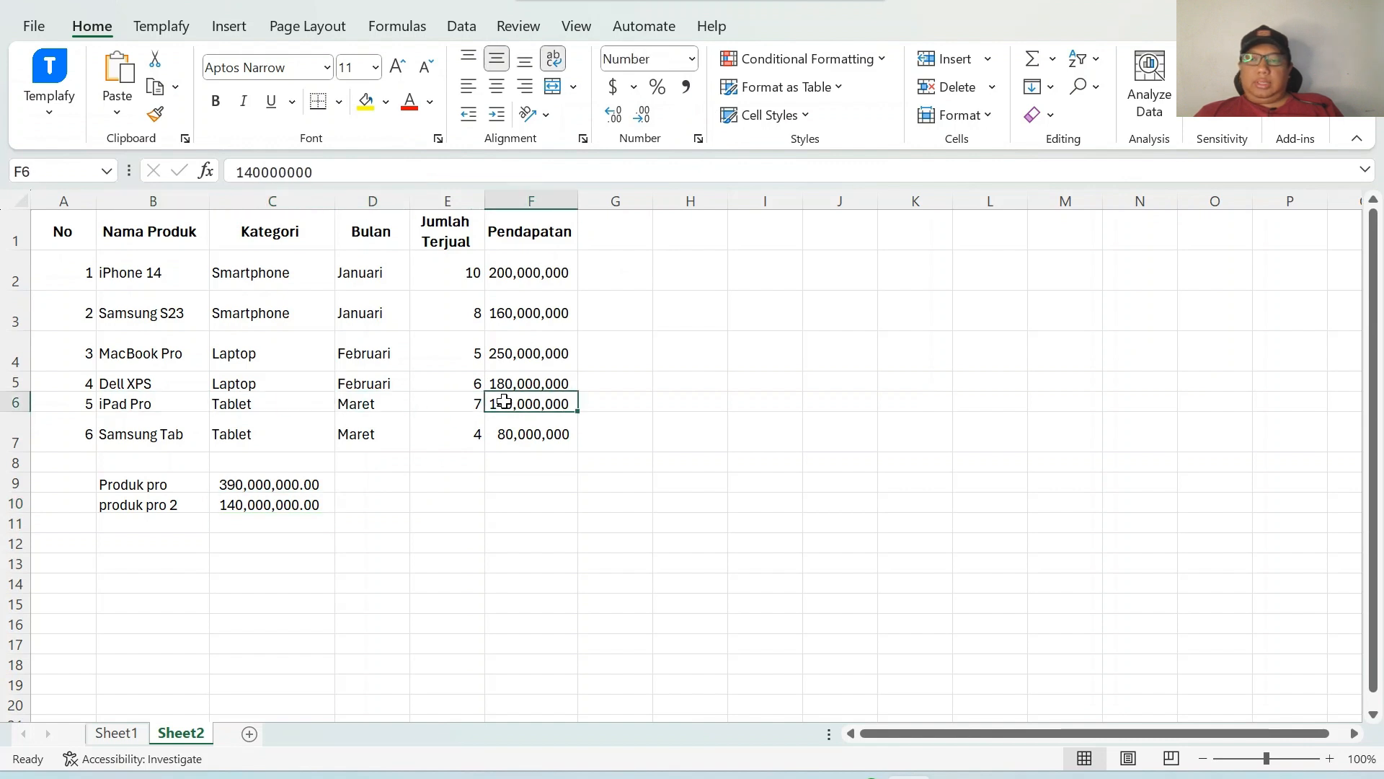